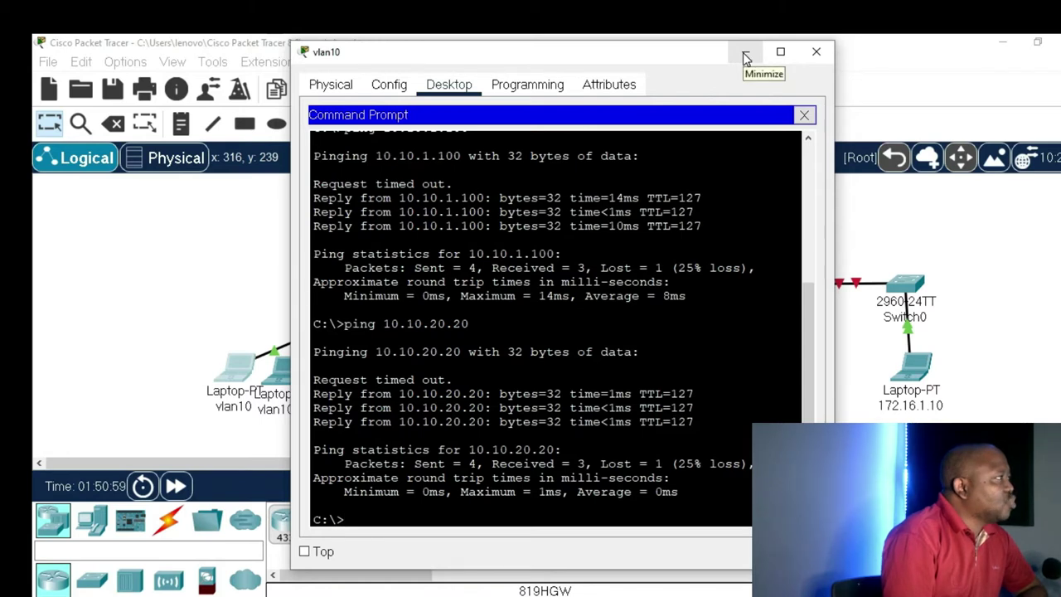
Minimize the vlan10 laptop's window to reveal the full network topology
click(744, 55)
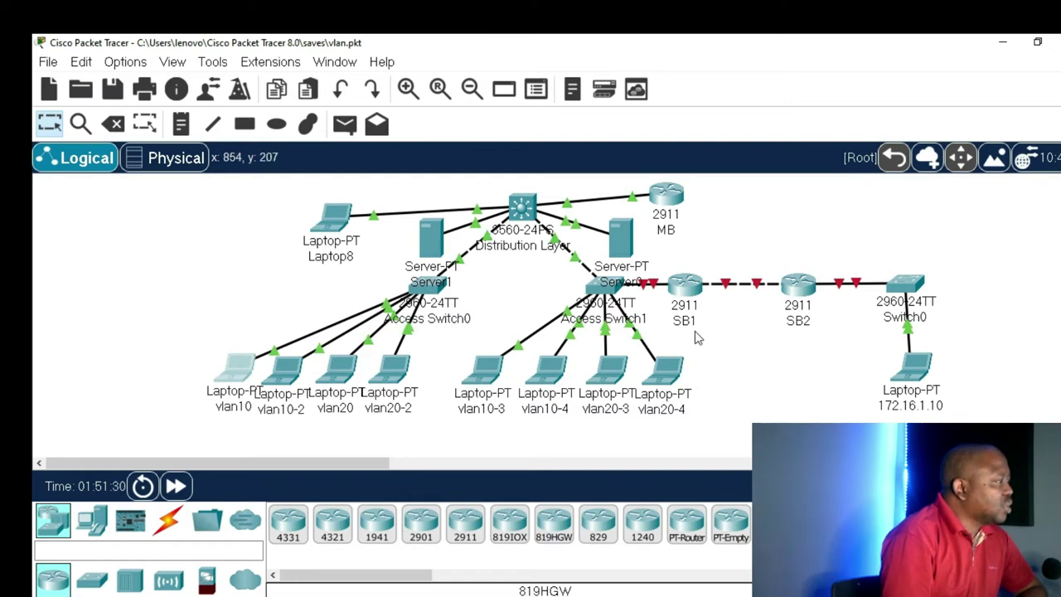
Open router SB1's CLI and enter privileged and global configuration mode
click(685, 286)
click(442, 84)
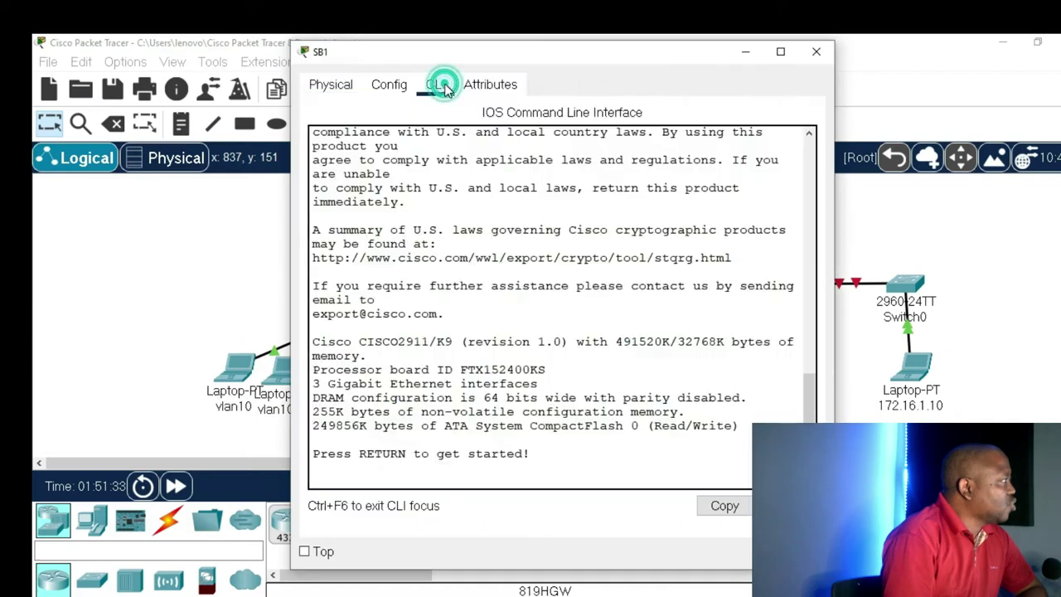
key(Return)
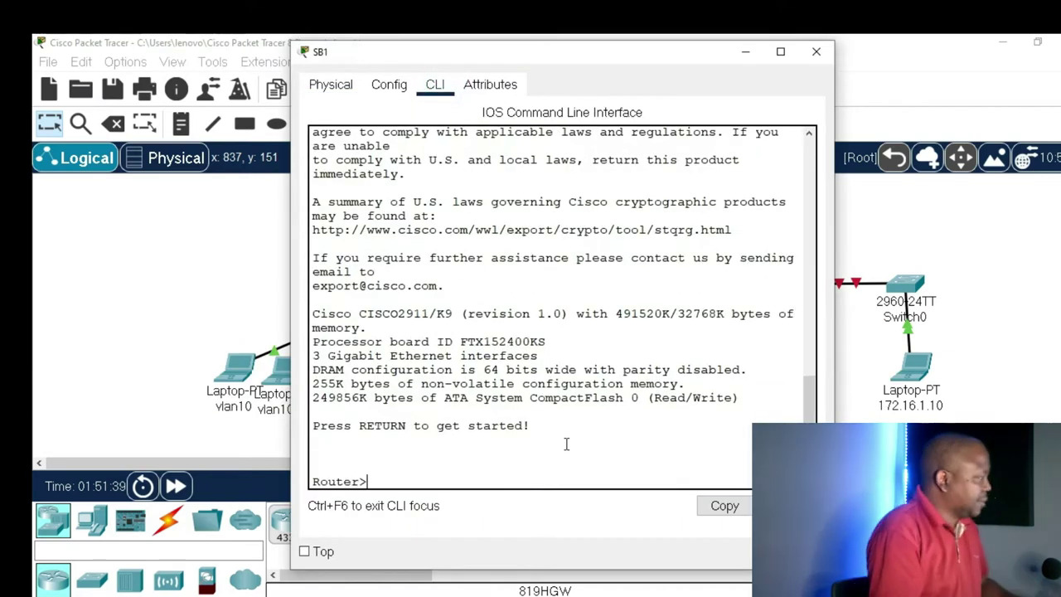
text(e)
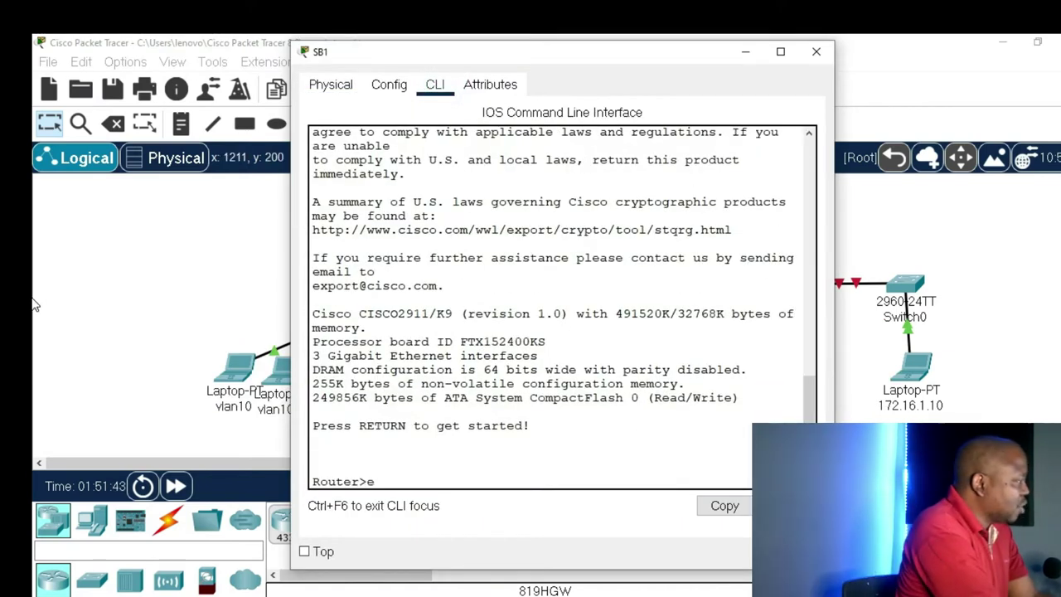
text(n)
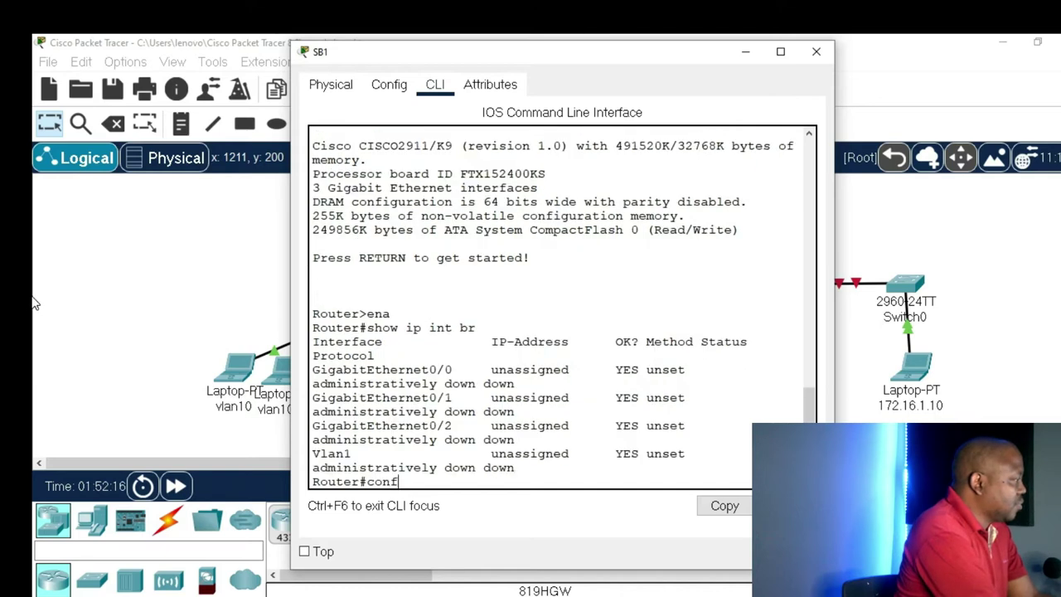
text(t)
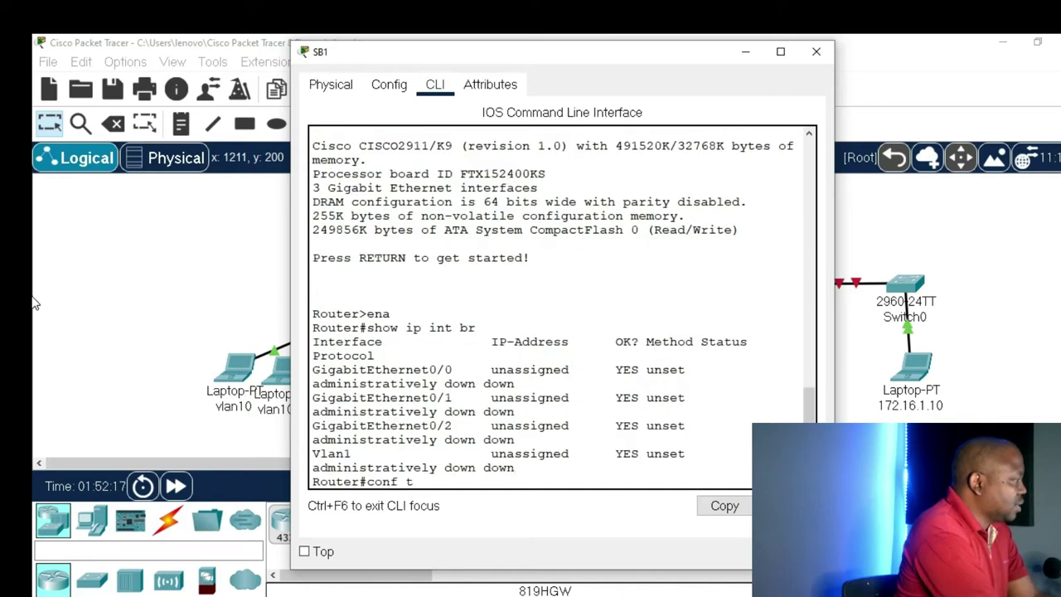
key(Return)
Assign 10.10.1.254 255.255.255.0 to interface GigabitEthernet0/0
text(int fa)
key(BackSpace)
key(BackSpace)
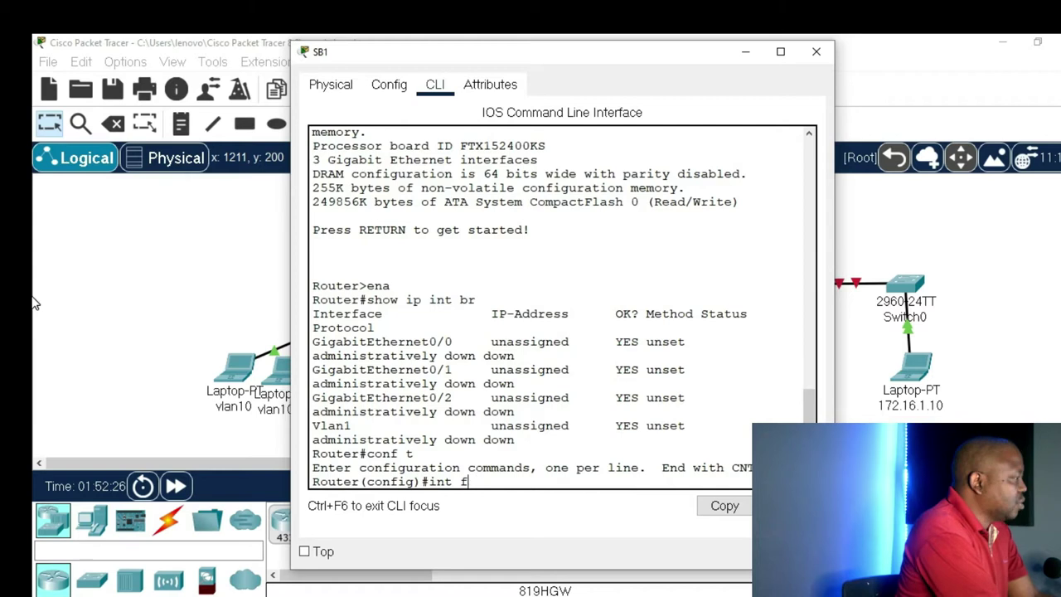
text(g0/0)
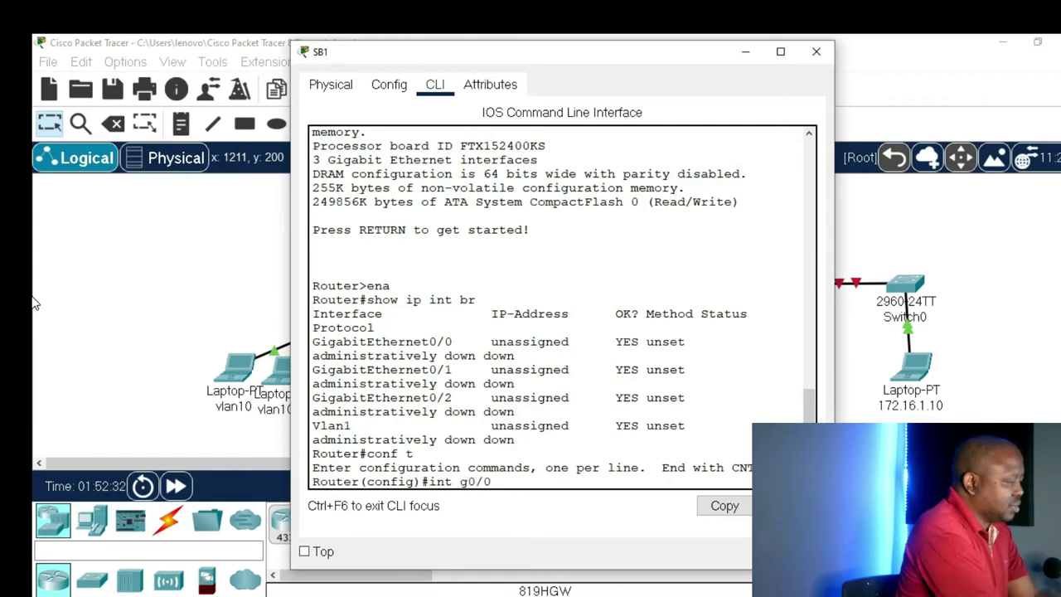
key(Return)
text(ip)
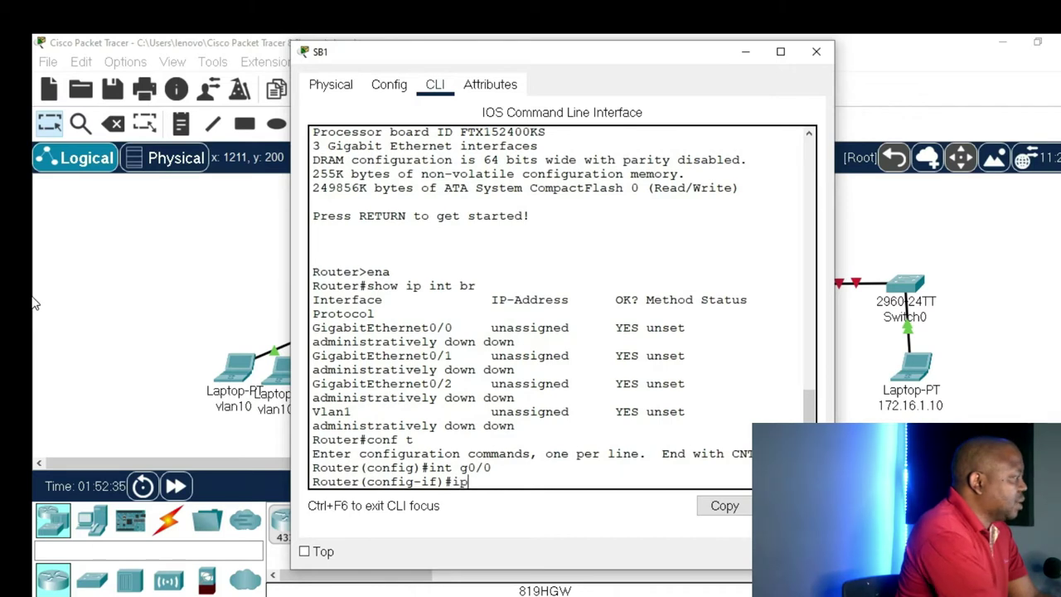
text( add 10.10)
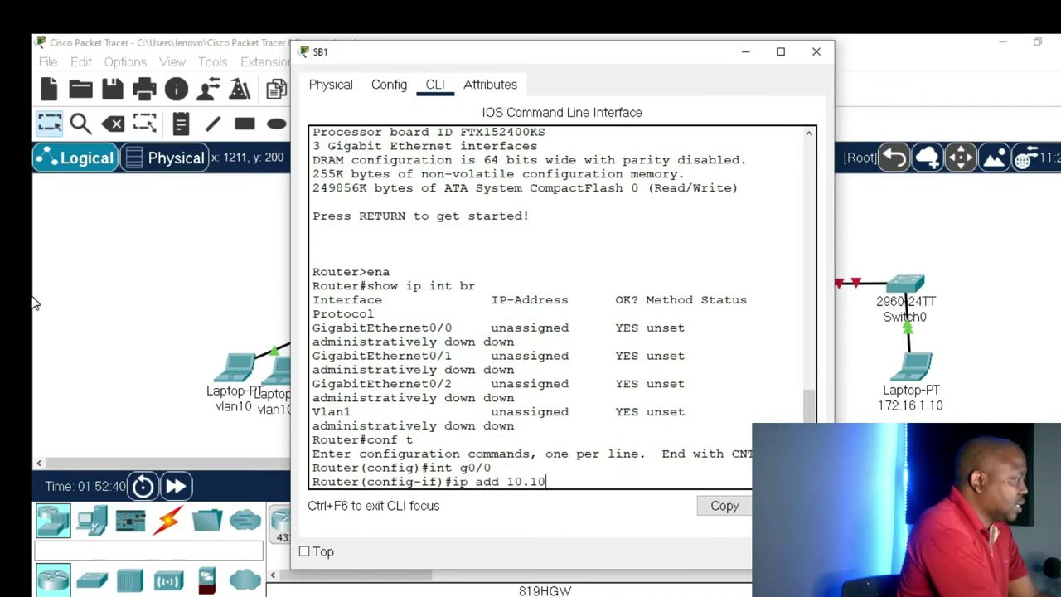
text(.1.254)
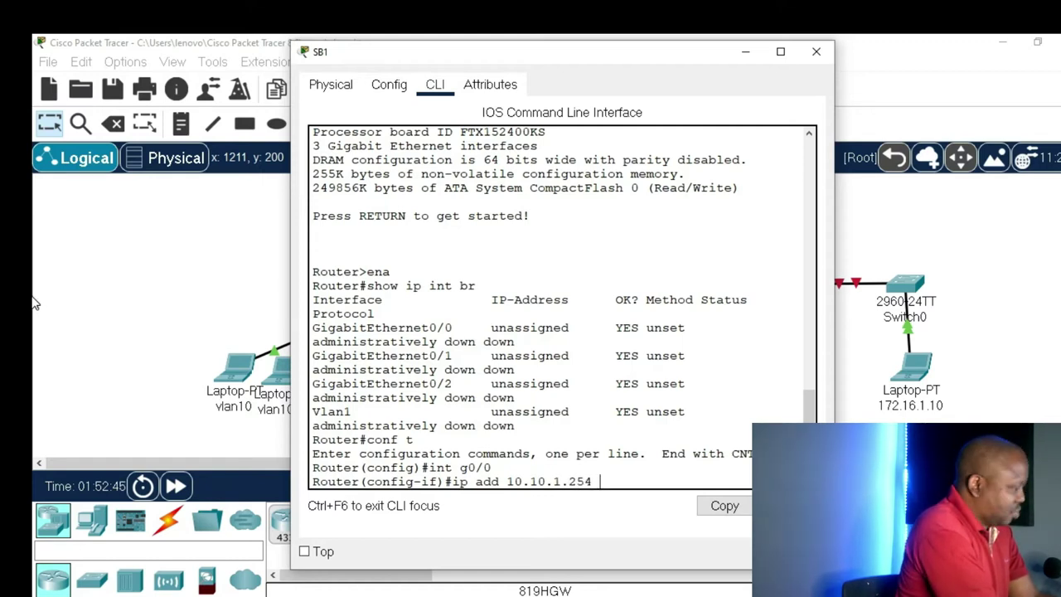
text( 255)
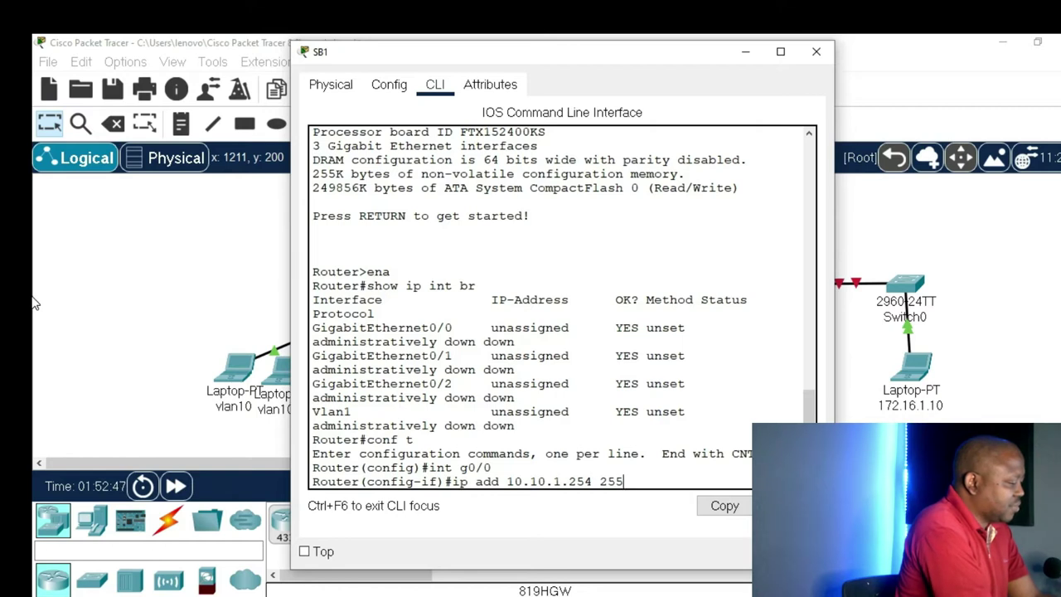
text(.255.255.0)
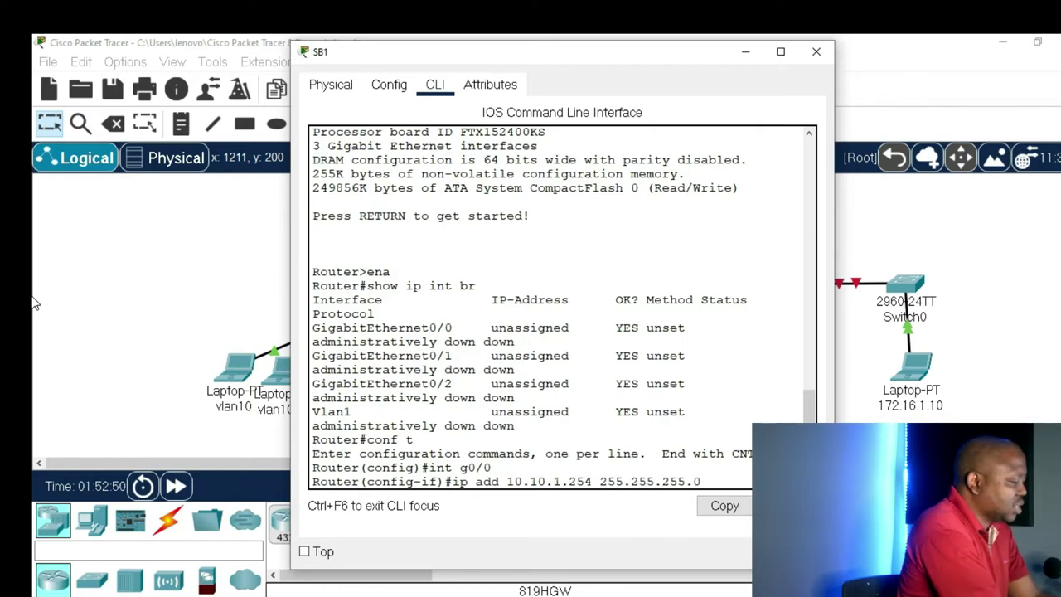
key(Return)
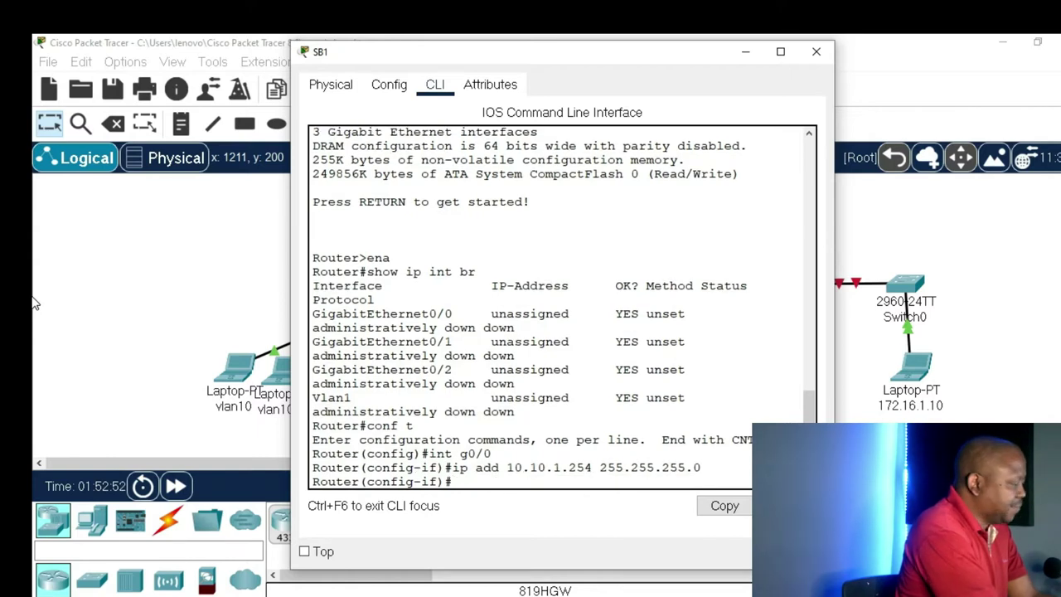
Enable GigabitEthernet0/0 with no shut
text(no shut)
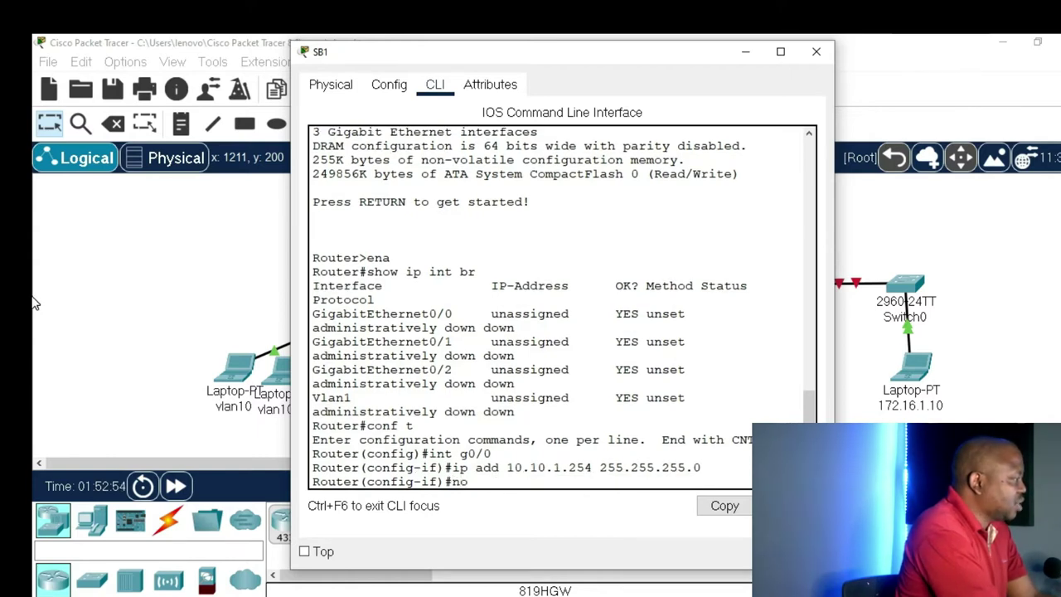
key(Return)
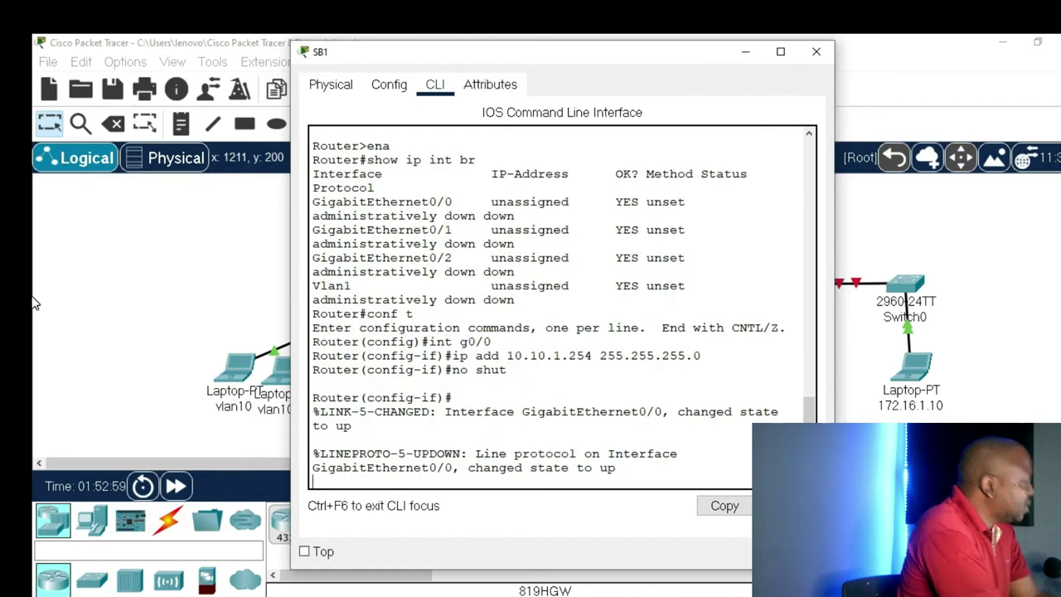
key(Return)
Check the interface summary and routing table for the connected 10.10.1.0/24 route
text(do show ip int br)
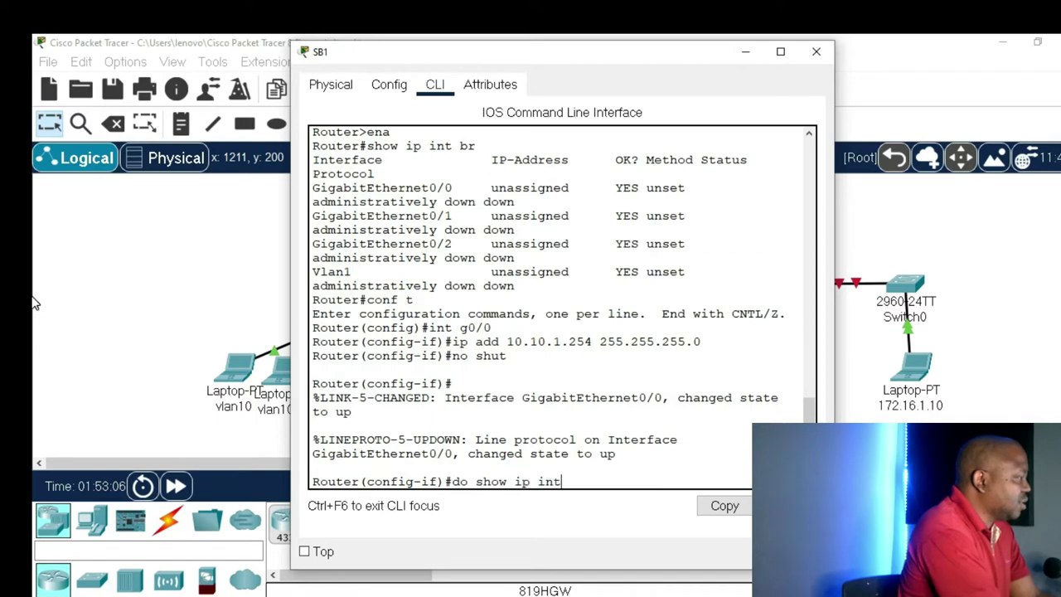
key(Return)
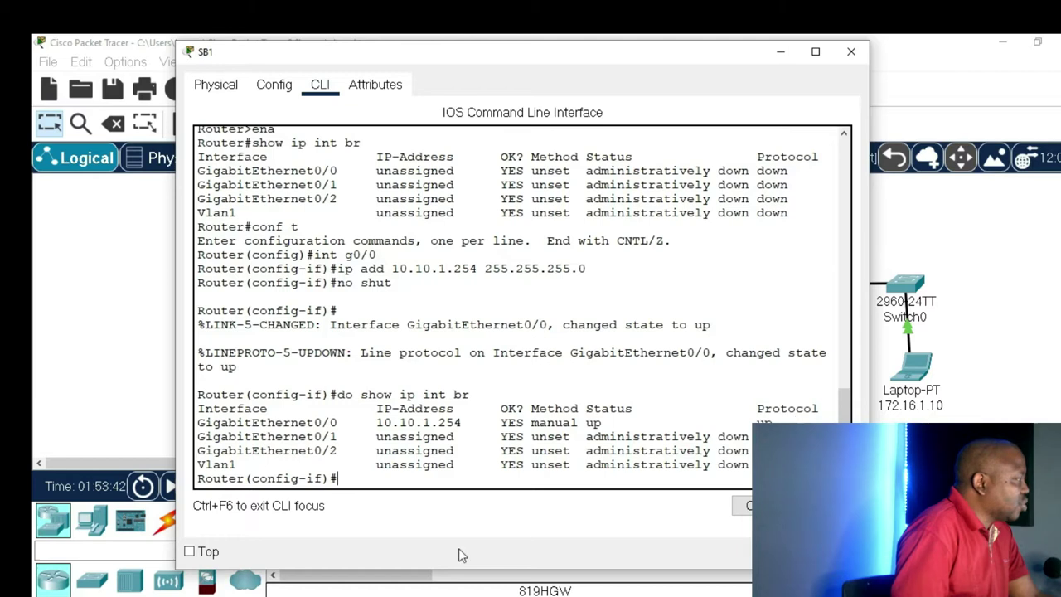
text(do show ip route)
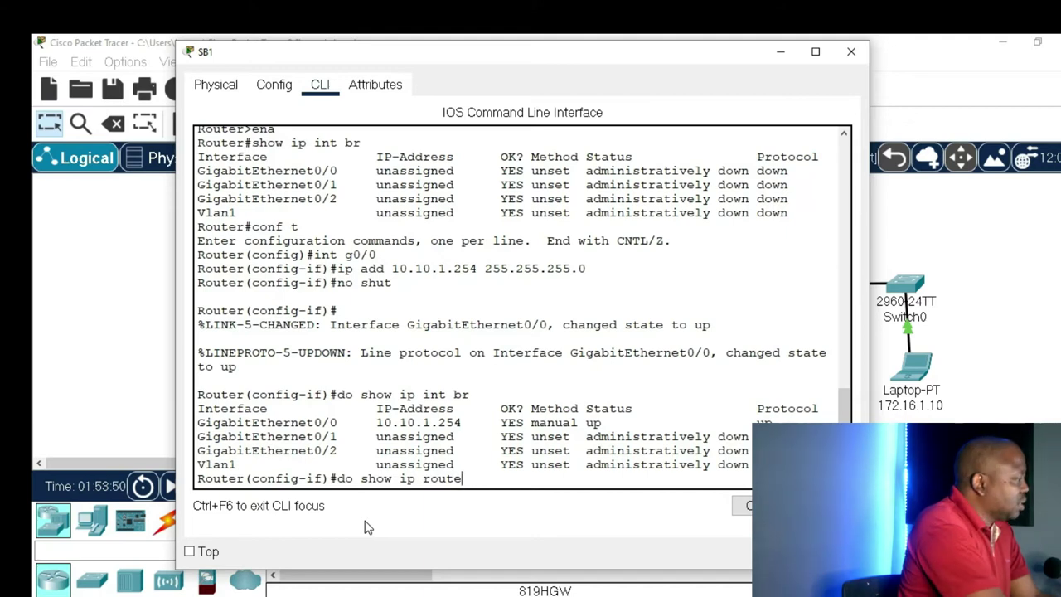
key(Return)
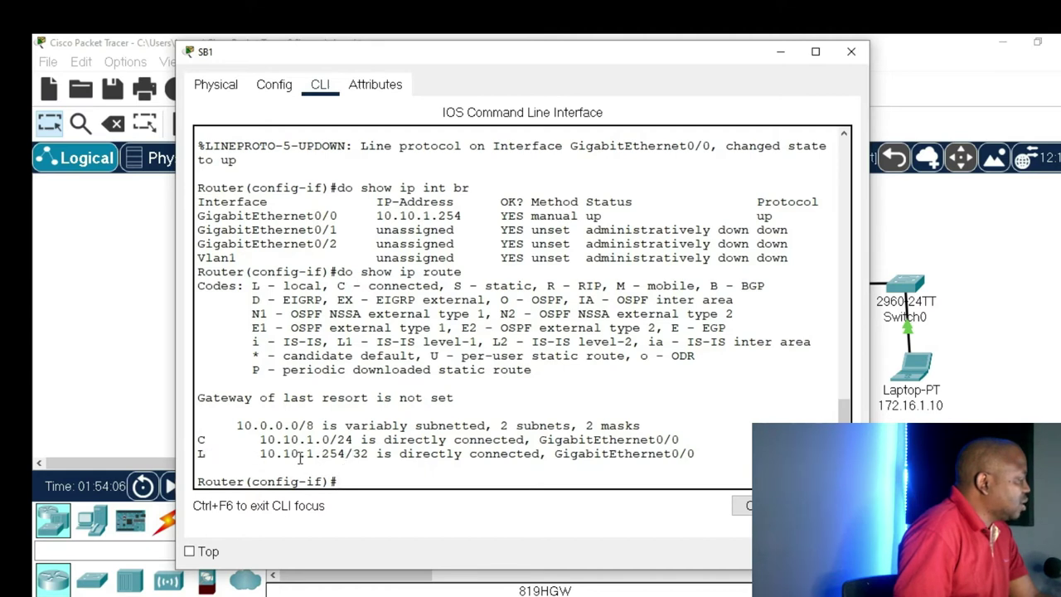
Leave interface mode and rename the router to SB1Router
text(e)
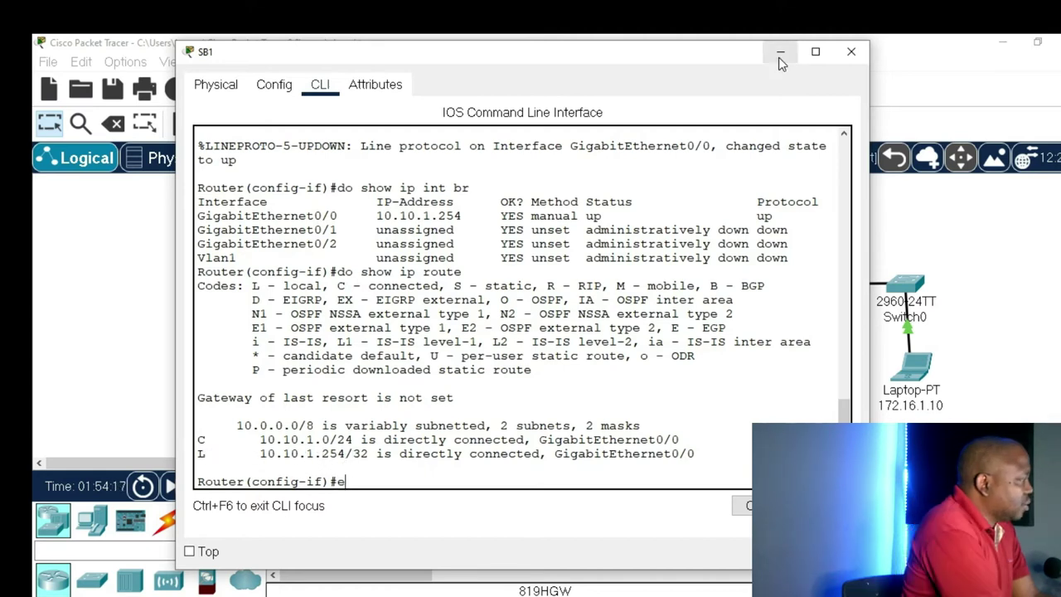
text(xi)
key(Return)
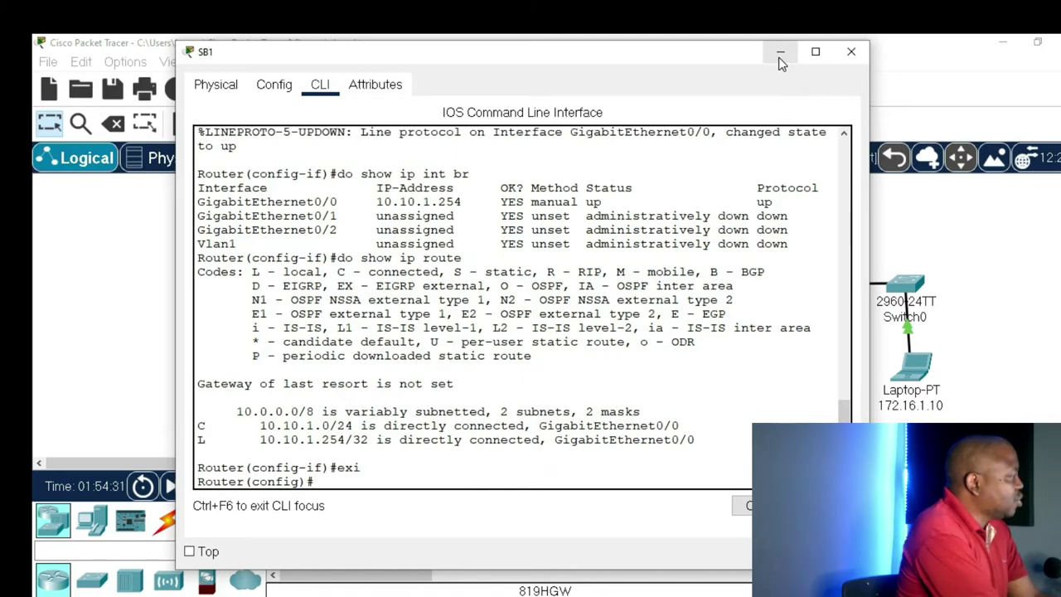
text(host)
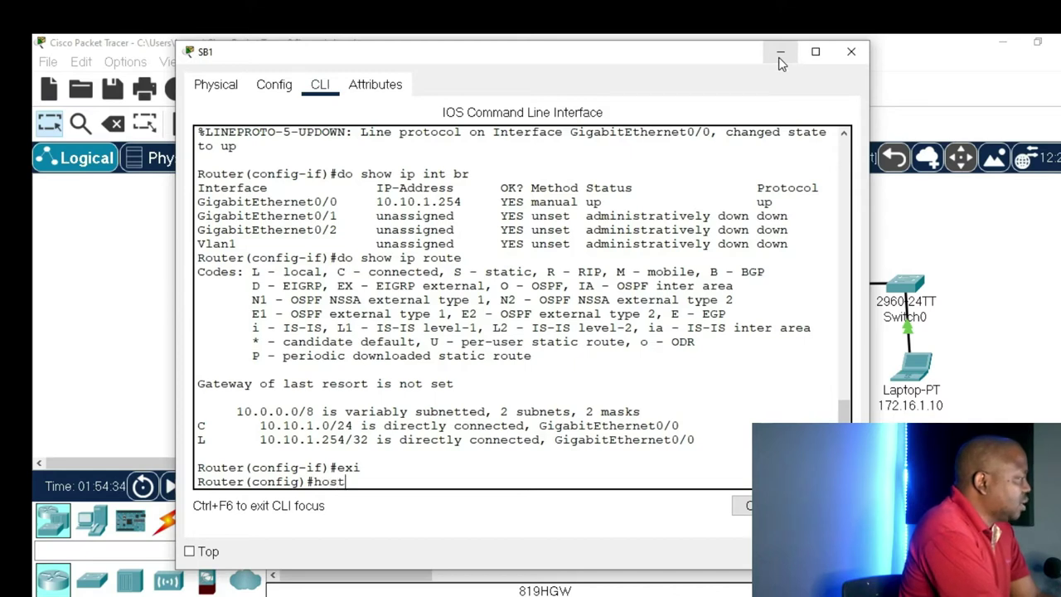
key(Tab)
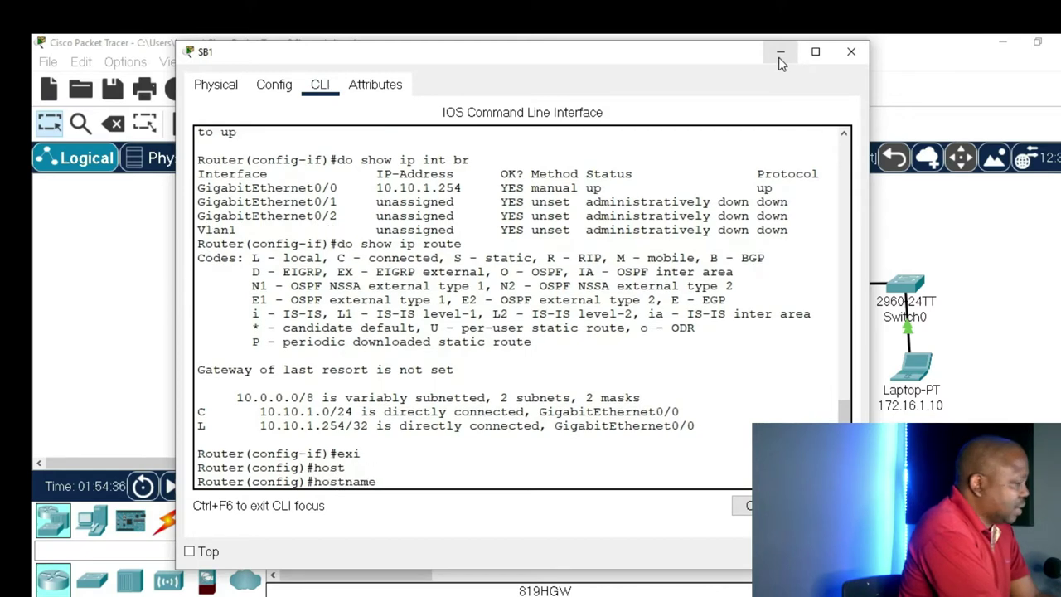
text(SB1)
text(Router)
key(Return)
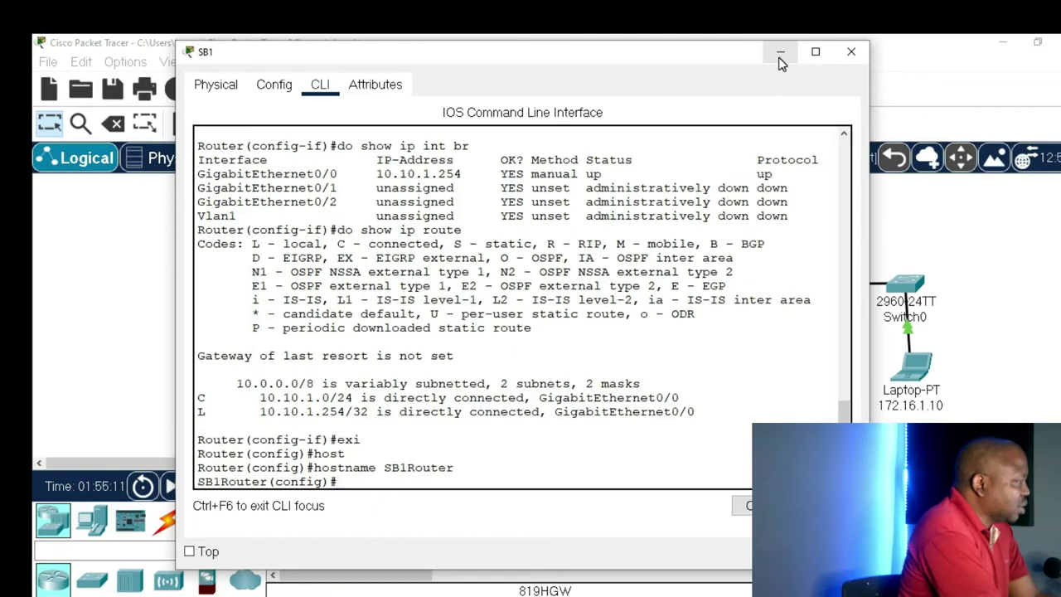
Set an enable secret password on the router
key(Tab)
key(Tab)
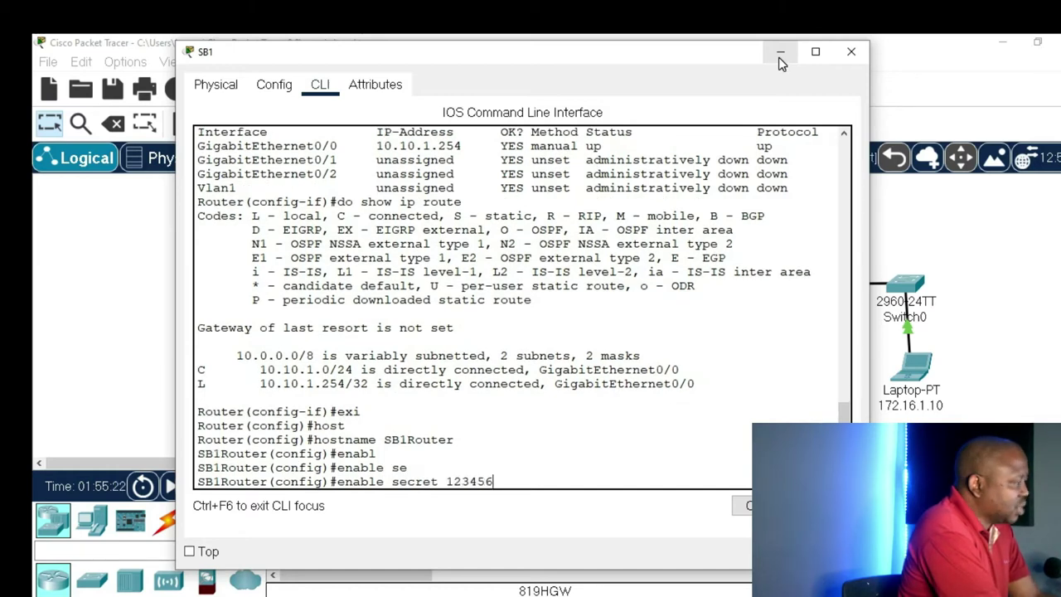
key(Return)
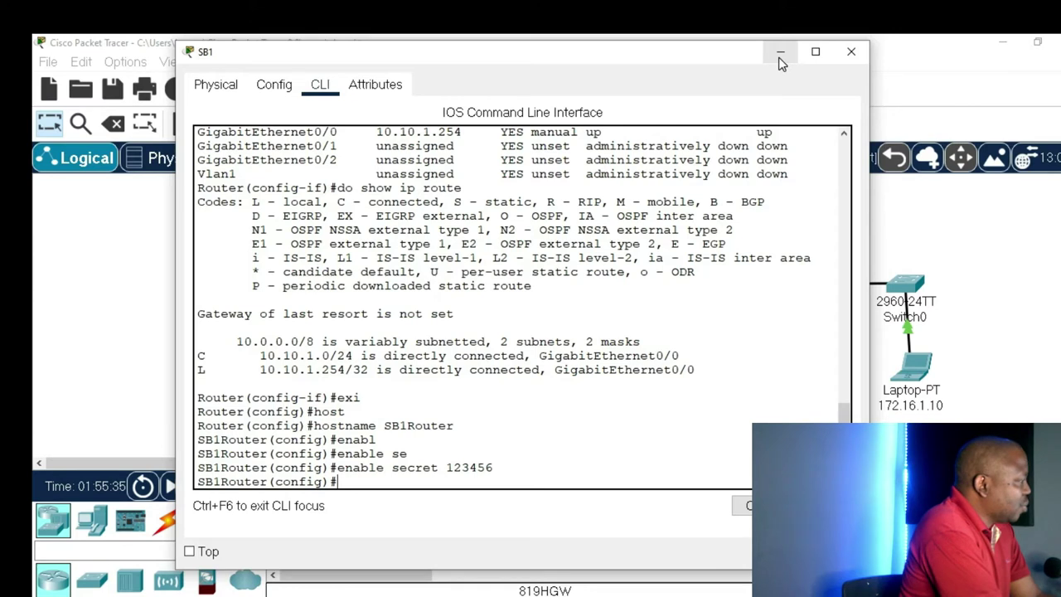
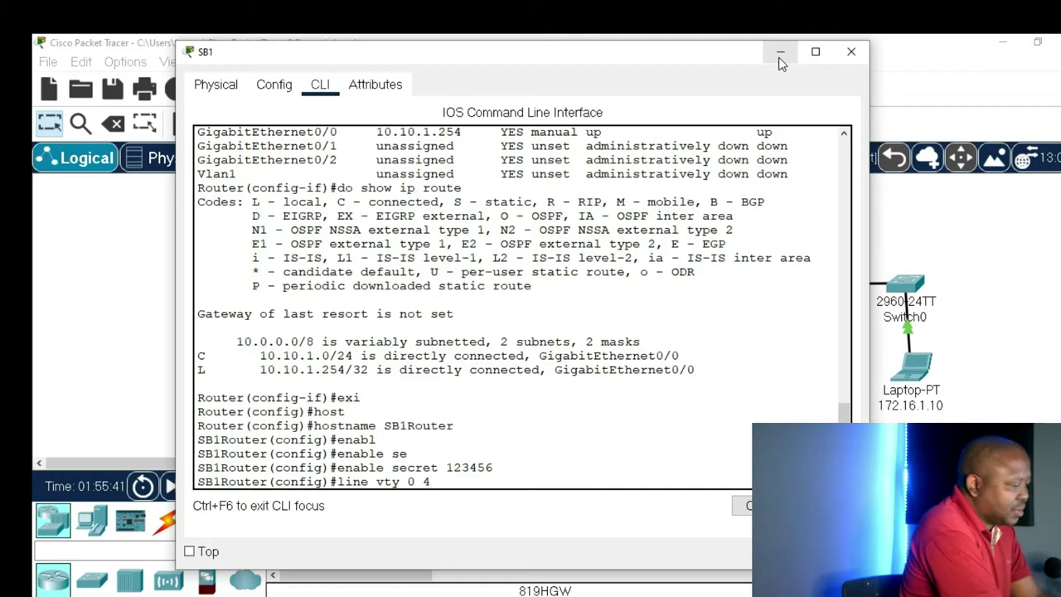
Give VTY lines 0–4 a line password
key(Return)
key(Tab)
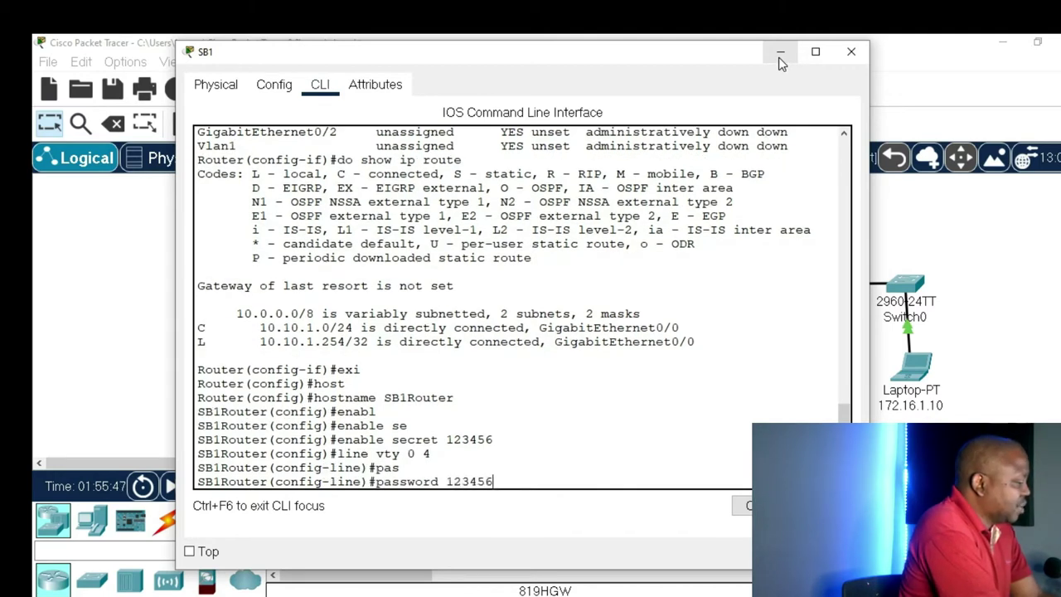
key(Return)
Require login and enable logging synchronous on the VTY lines
text(login)
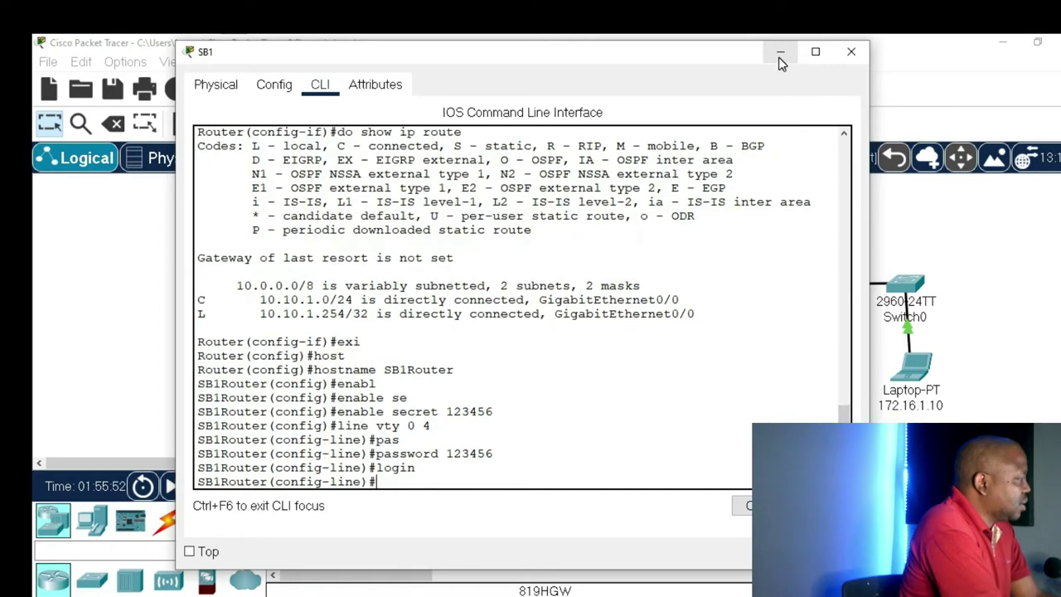
key(Return)
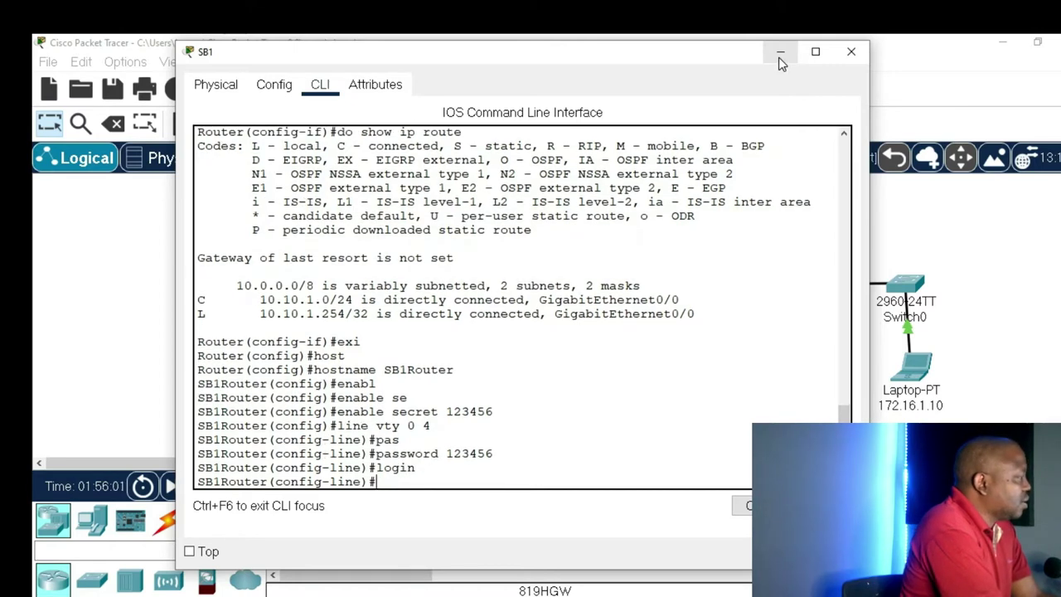
text(logg)
key(Tab)
text(sy)
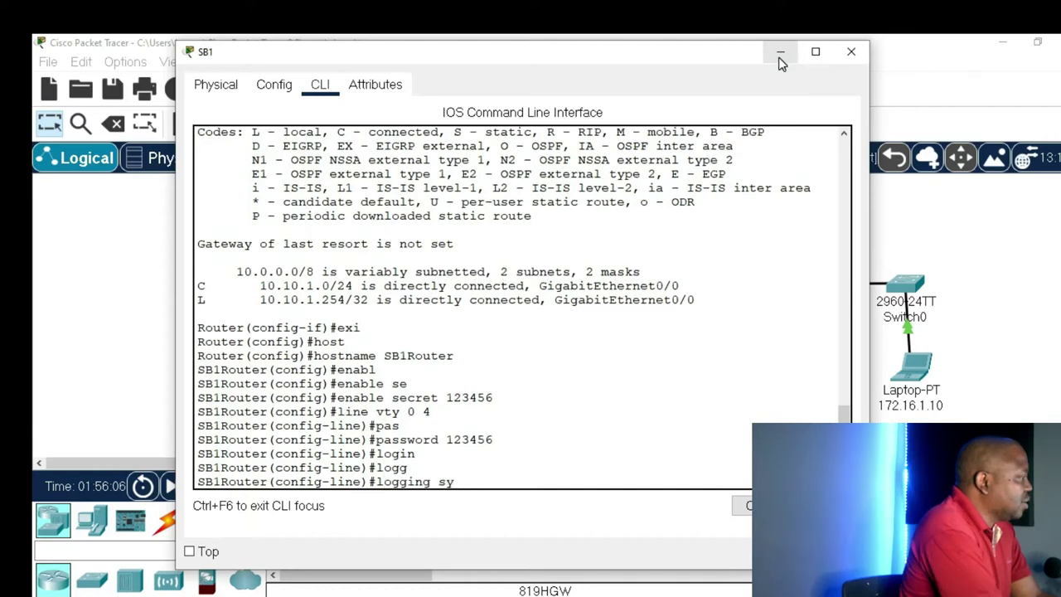
key(Tab)
key(Return)
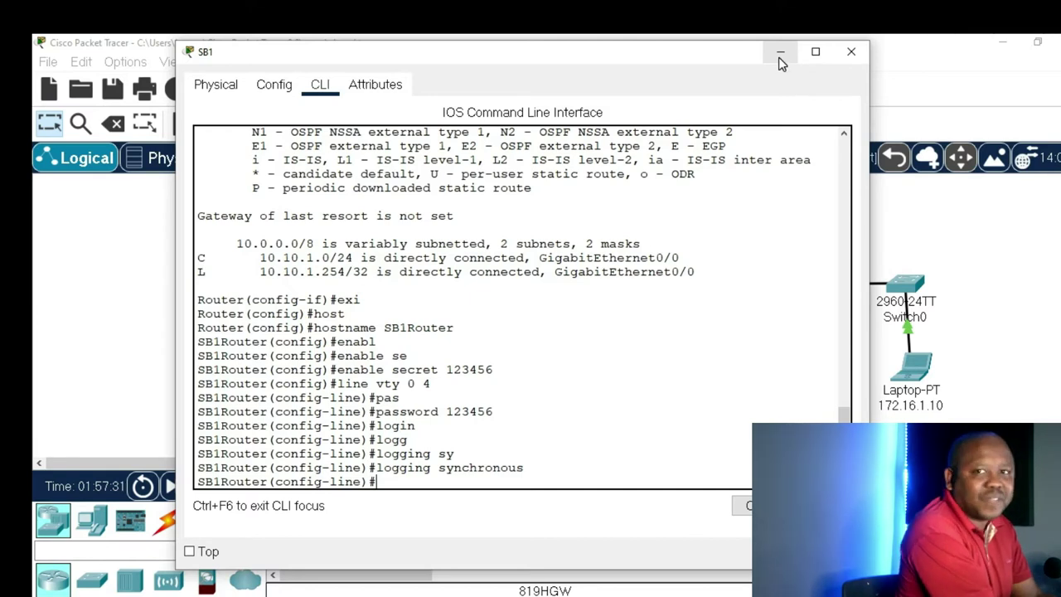
Set a 5-minute exec-timeout on the VTY lines and leave line configuration
text(exe)
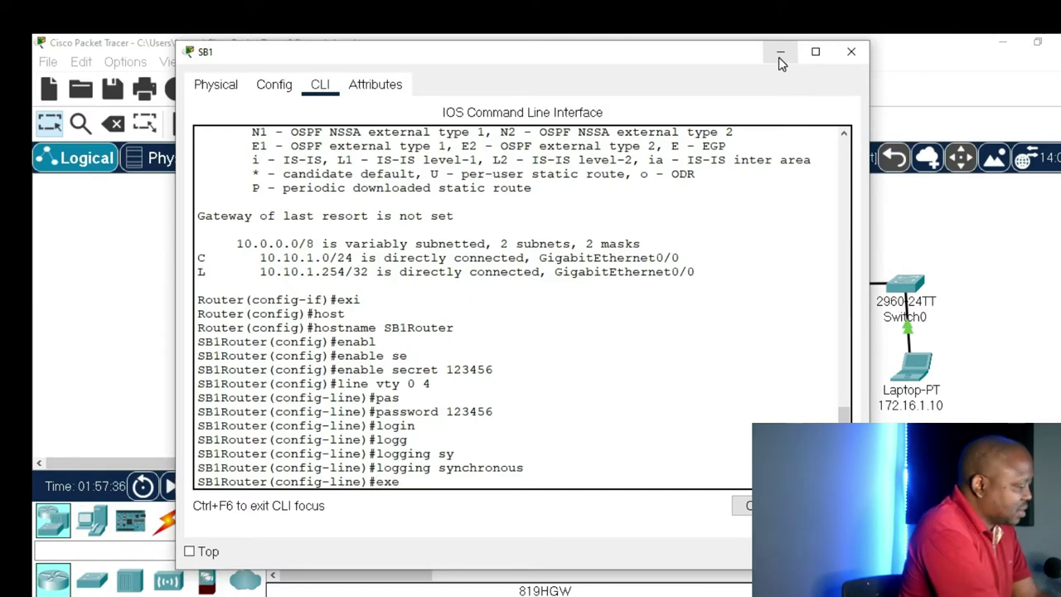
key(Tab)
text(0)
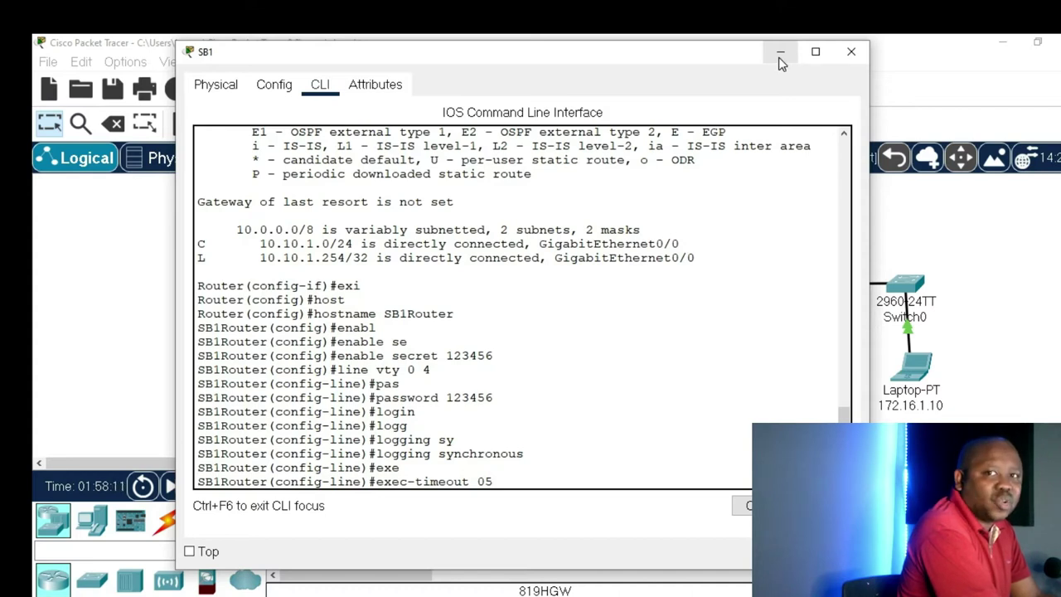
key(Return)
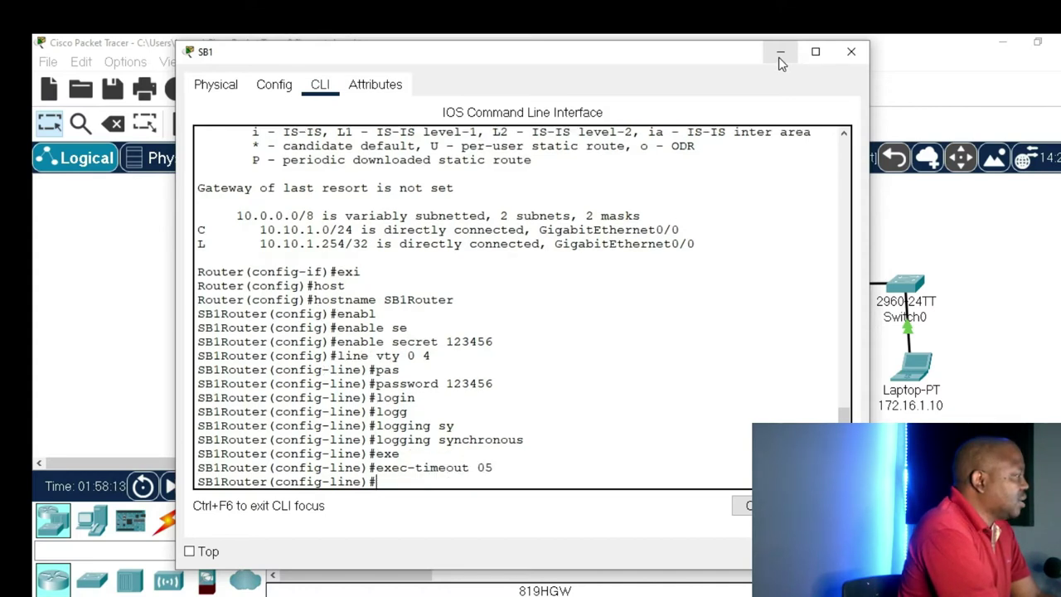
text(exi)
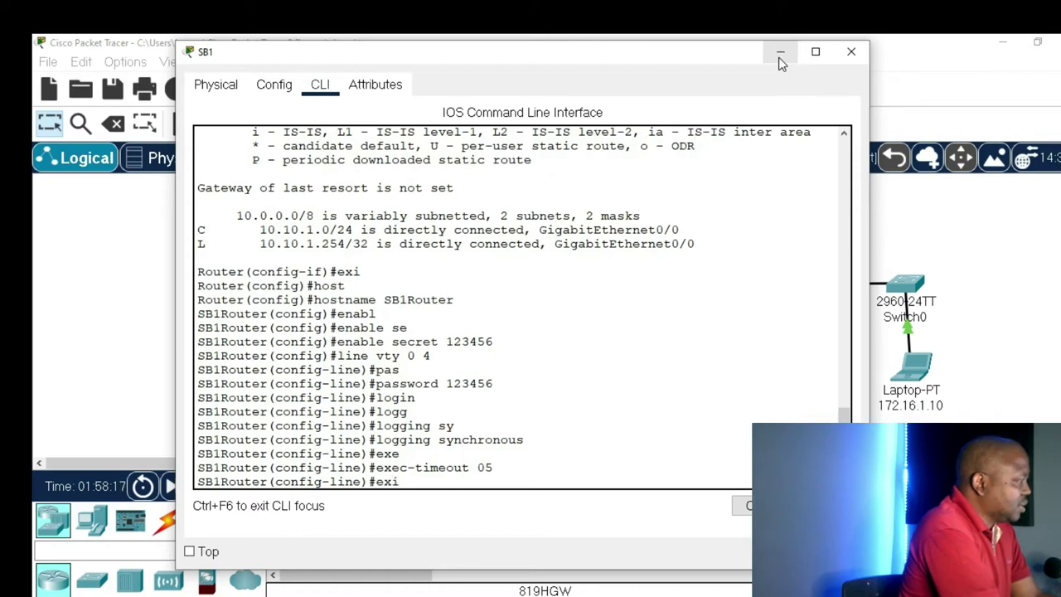
key(Return)
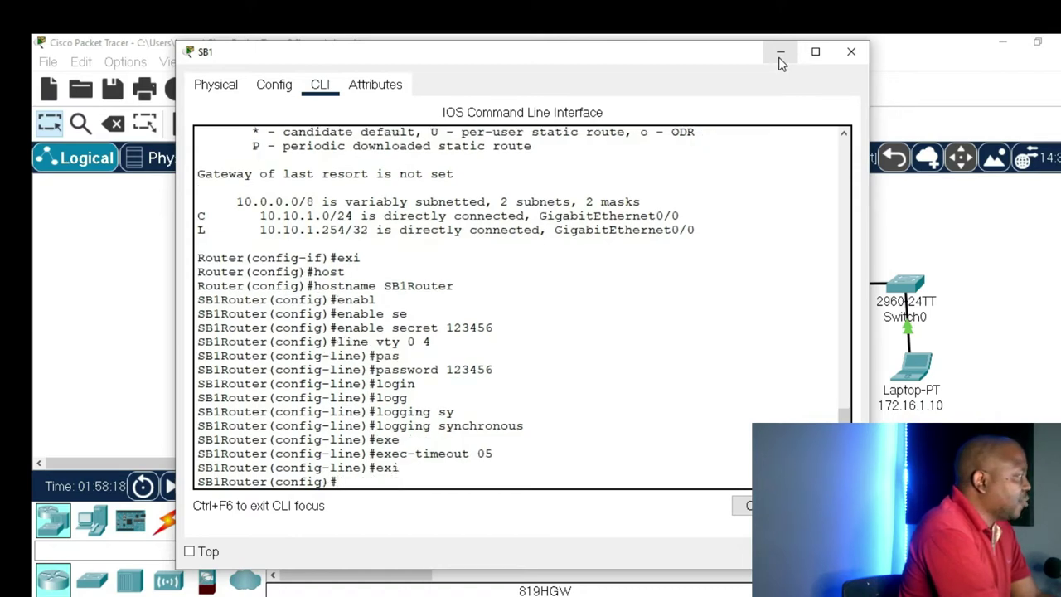
Apply the same exec-timeout to console line 0
text(line con)
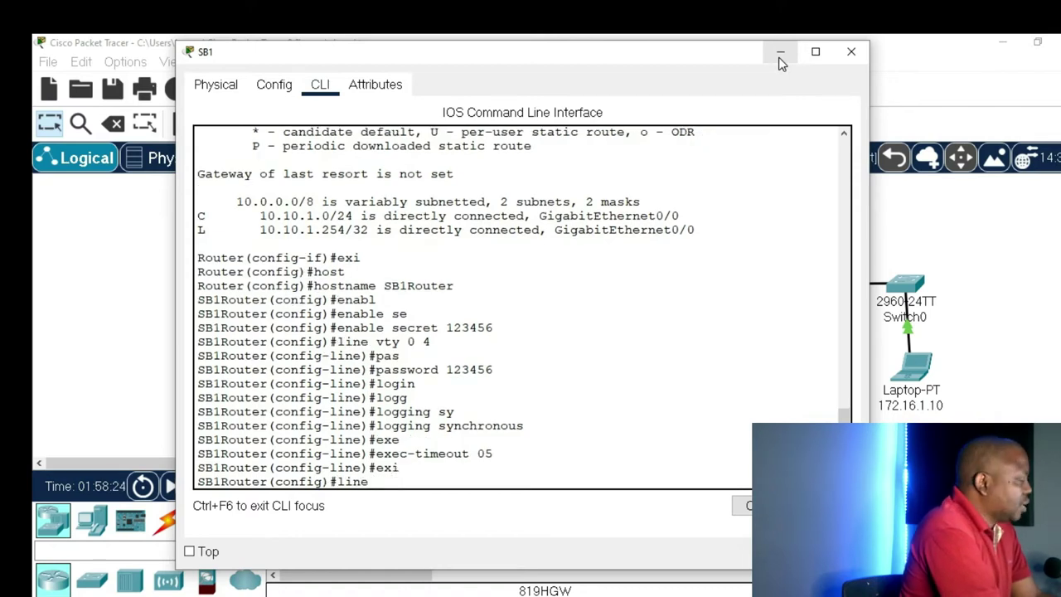
key(Tab)
text(0)
key(Return)
key(Up)
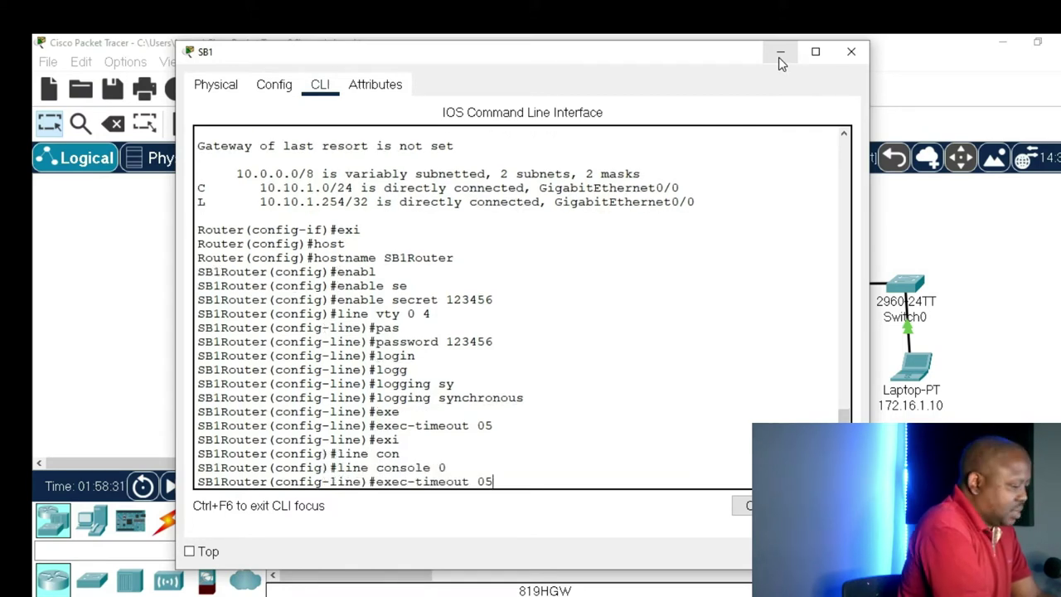
key(Return)
Give console line 0 synchronous logging, a password and login, then exit
key(Up)
key(Up)
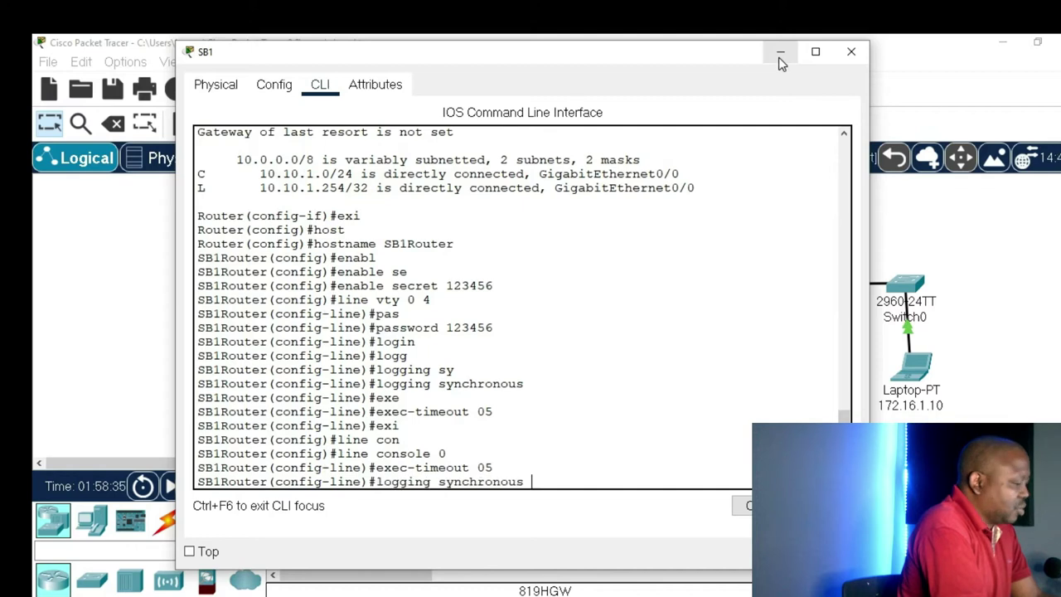
key(Return)
key(Up)
key(Up)
key(Up)
key(Up)
key(Up)
key(Up)
key(Up)
key(Up)
key(Return)
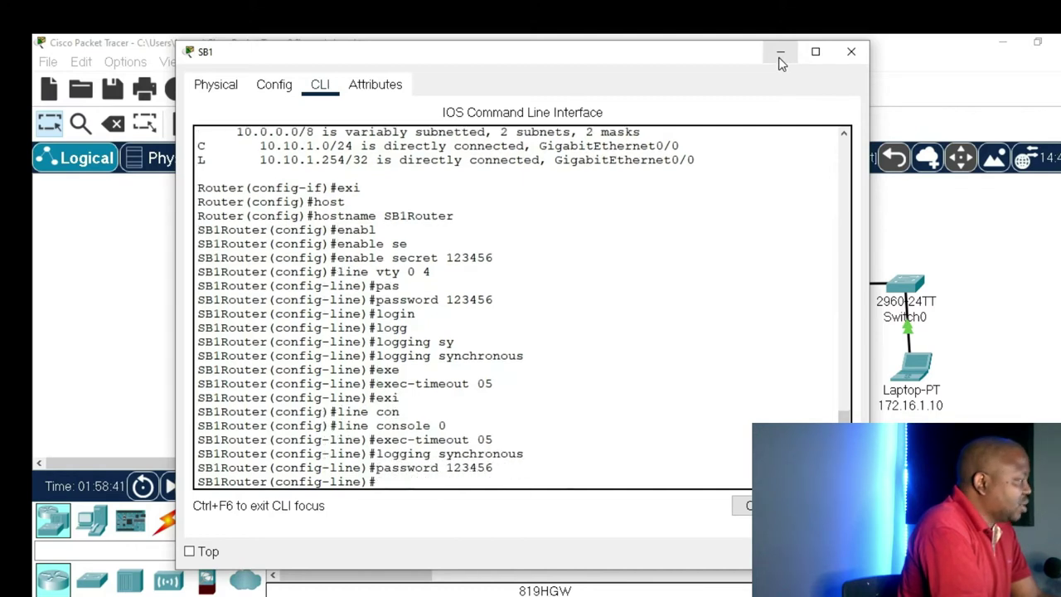
key(Up)
key(Up)
key(Up)
key(Up)
key(Up)
key(Up)
key(Up)
key(Up)
key(Up)
key(Up)
key(Up)
key(Up)
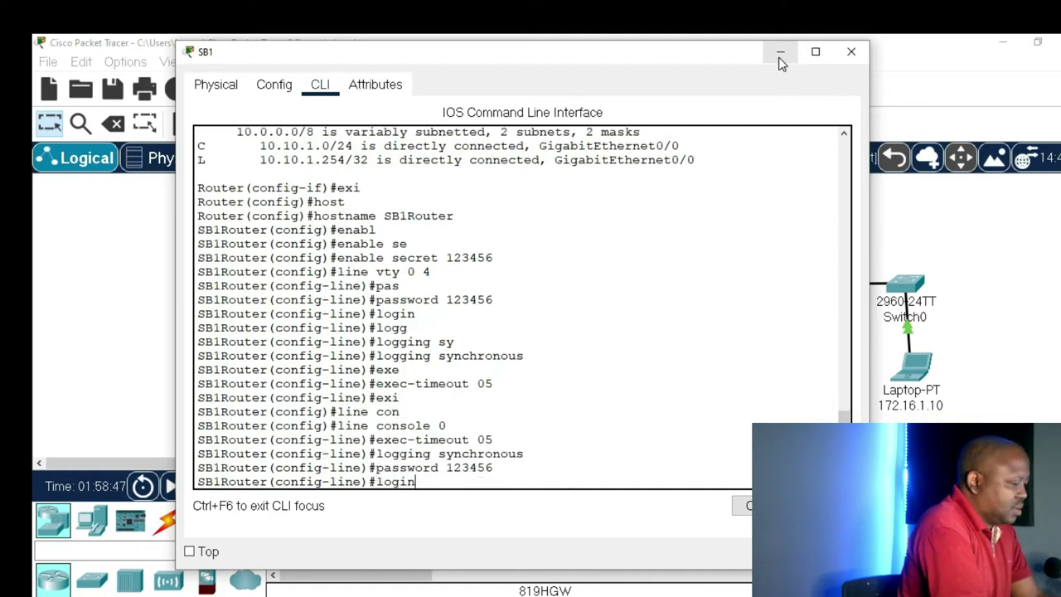
key(Return)
text(ex)
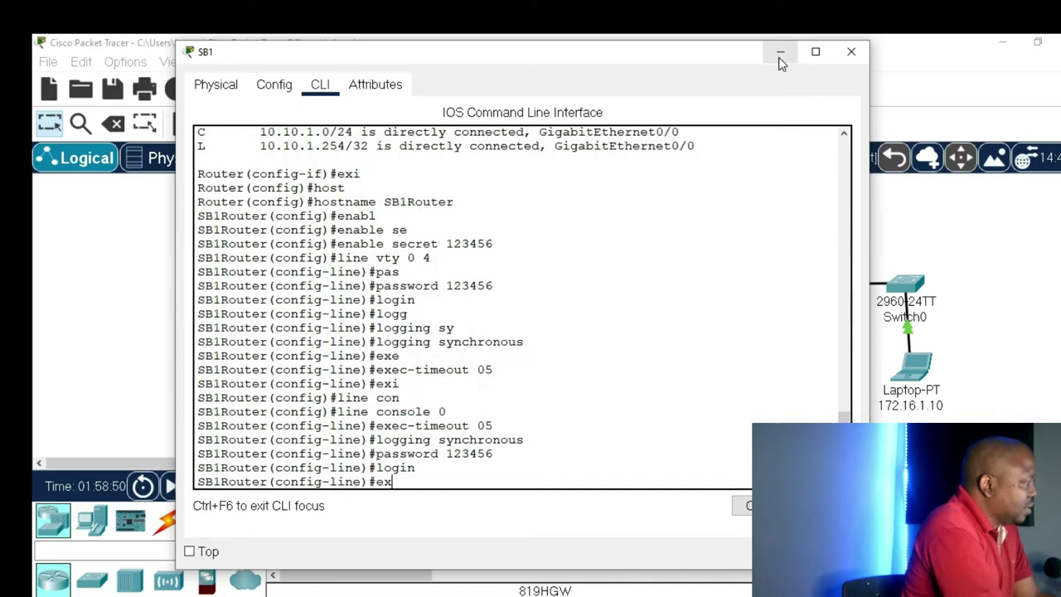
key(Return)
Enable service password-encryption in global configuration
text(ser)
key(Tab)
text(pas)
key(Tab)
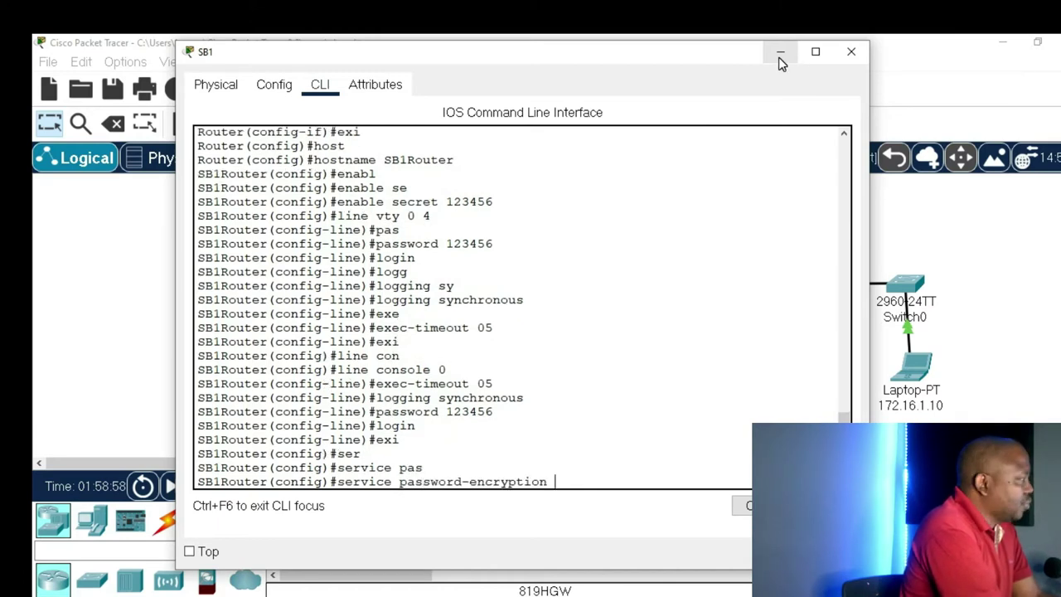
key(Return)
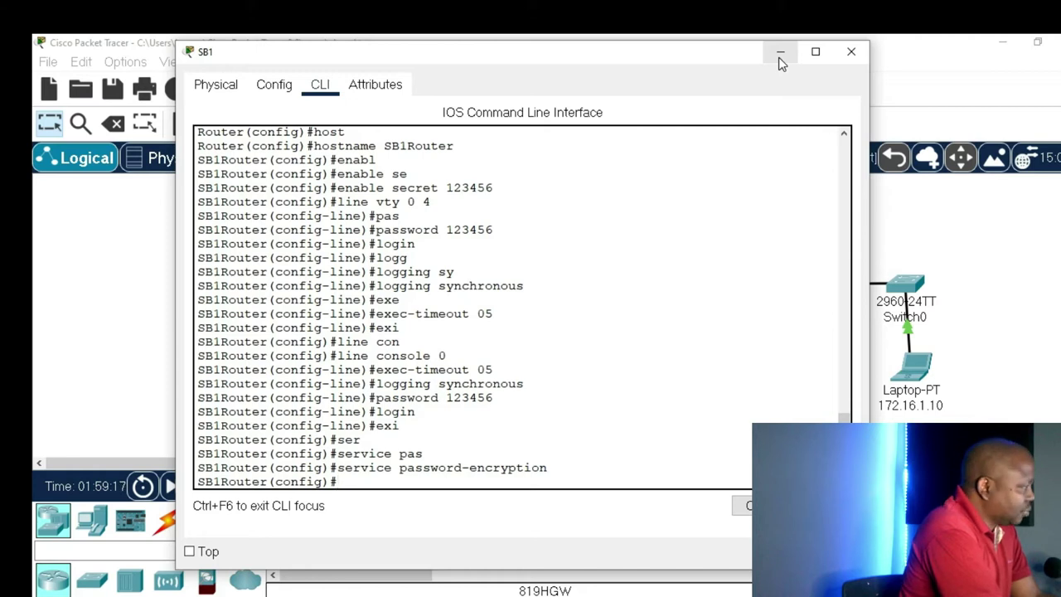
Create a MOTD banner (delimiter 5) reading 'UNAUTHORISED LOGIN IS PROHIBITED. STAY AWAY PLZZZ' between hash rows
text(ban)
key(Tab)
text(motd)
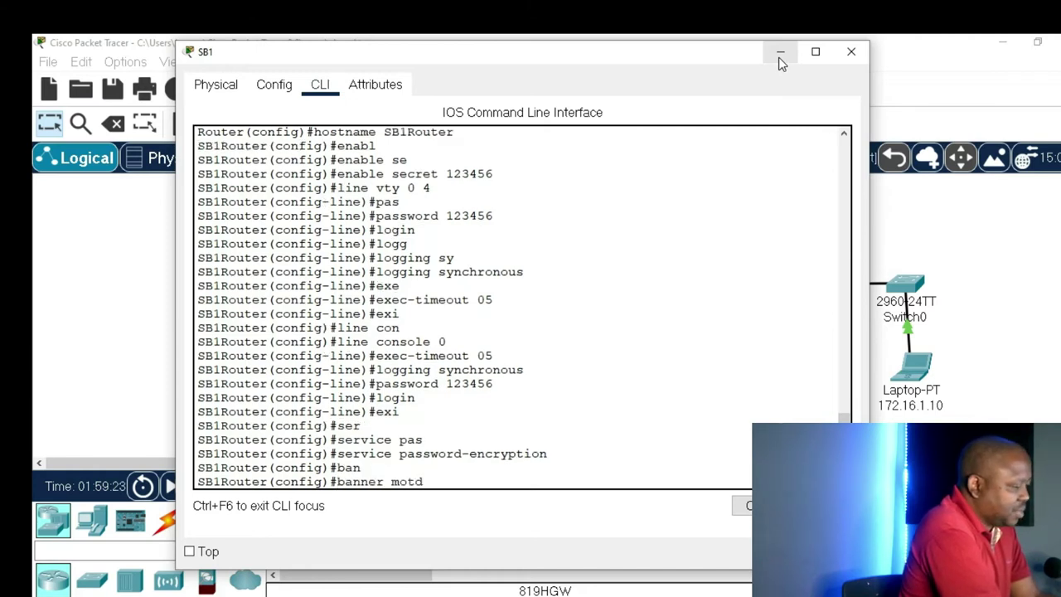
text( 5)
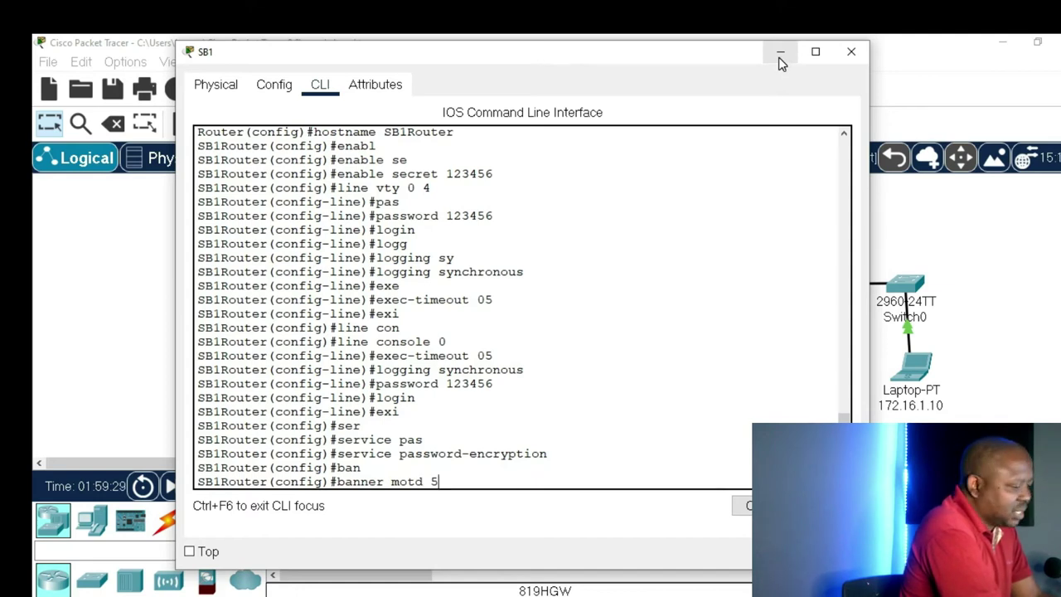
key(Return)
text(################################################# )
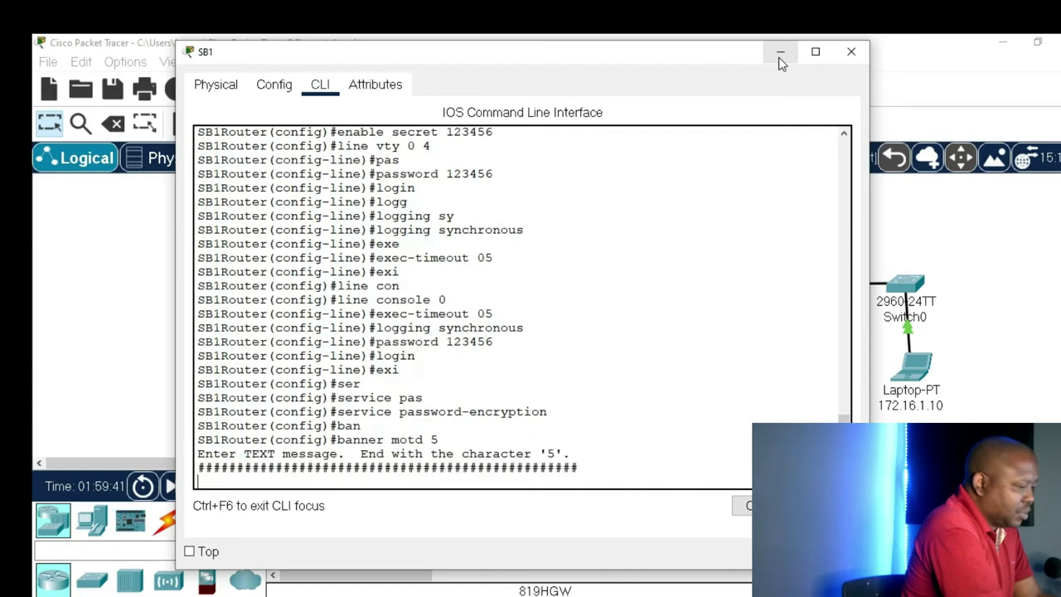
text(UNAUTHORISED LOGIN IS PROHIBITED. STAY AWAY PLZZZ)
key(Return)
text(#################################################)
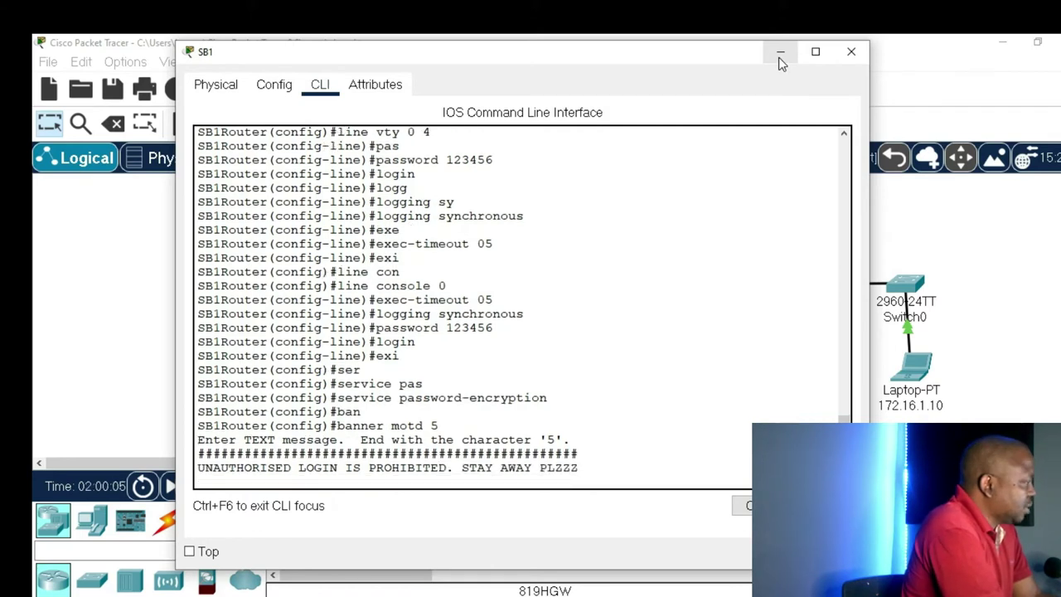
key(Return)
text(5)
key(Return)
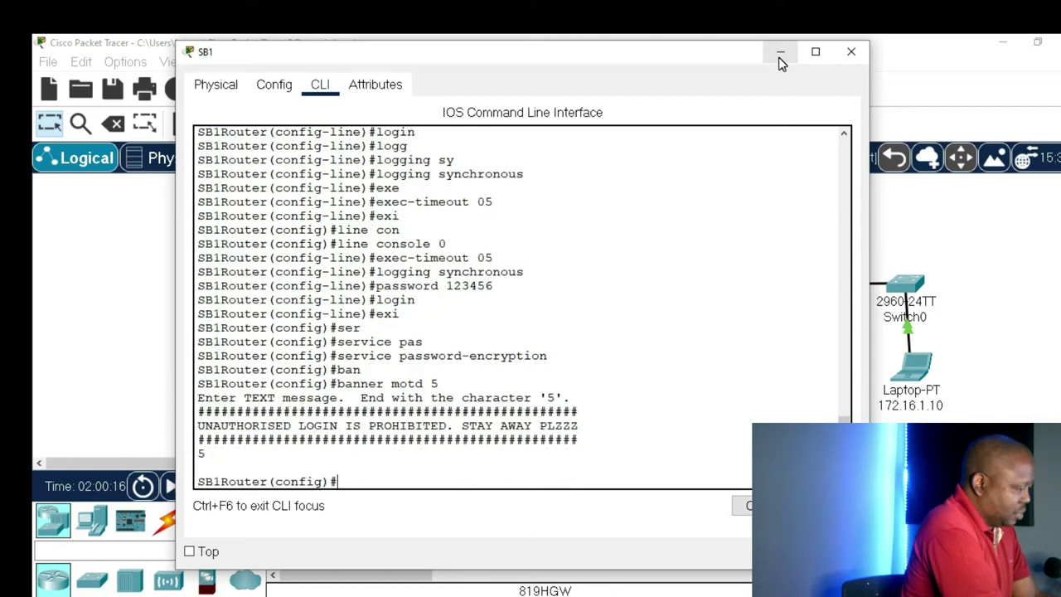
Review the full running configuration with do show run
text(do show run)
key(Return)
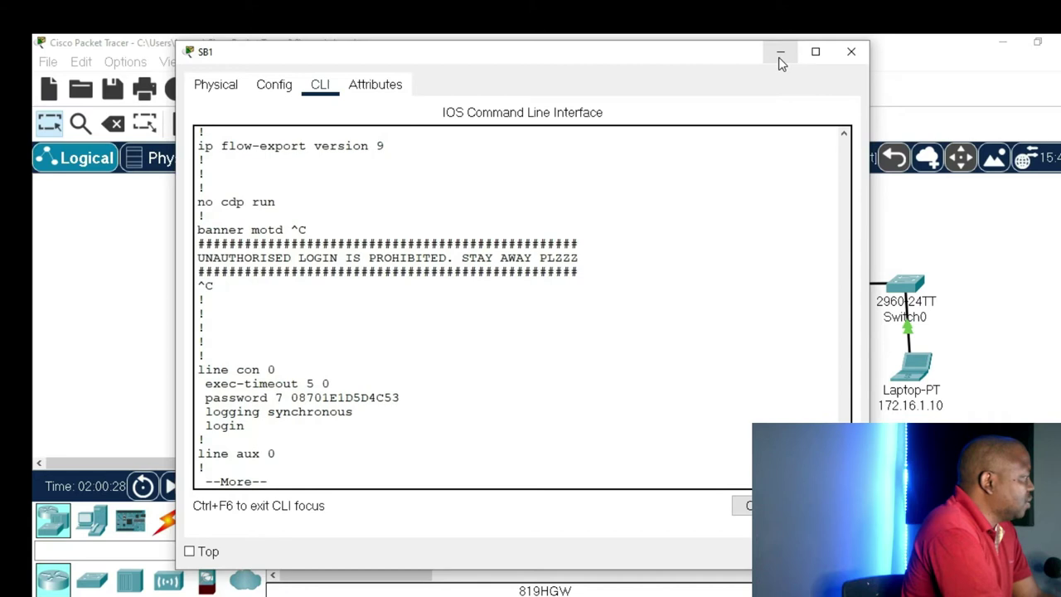
key(space)
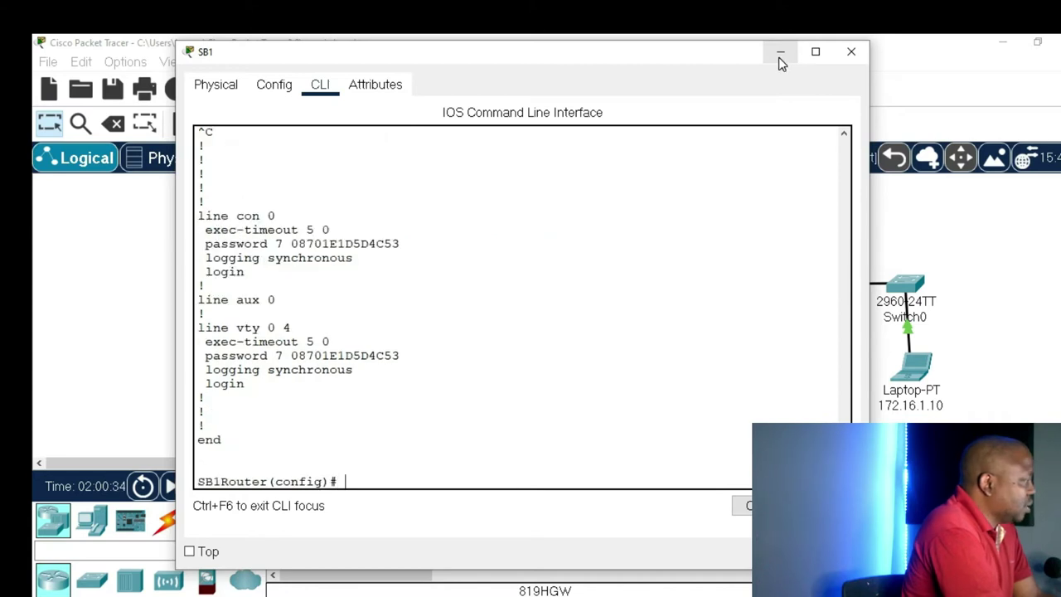
Show the brief interface summary, with Gi0/1 unassigned and administratively down
text(d)
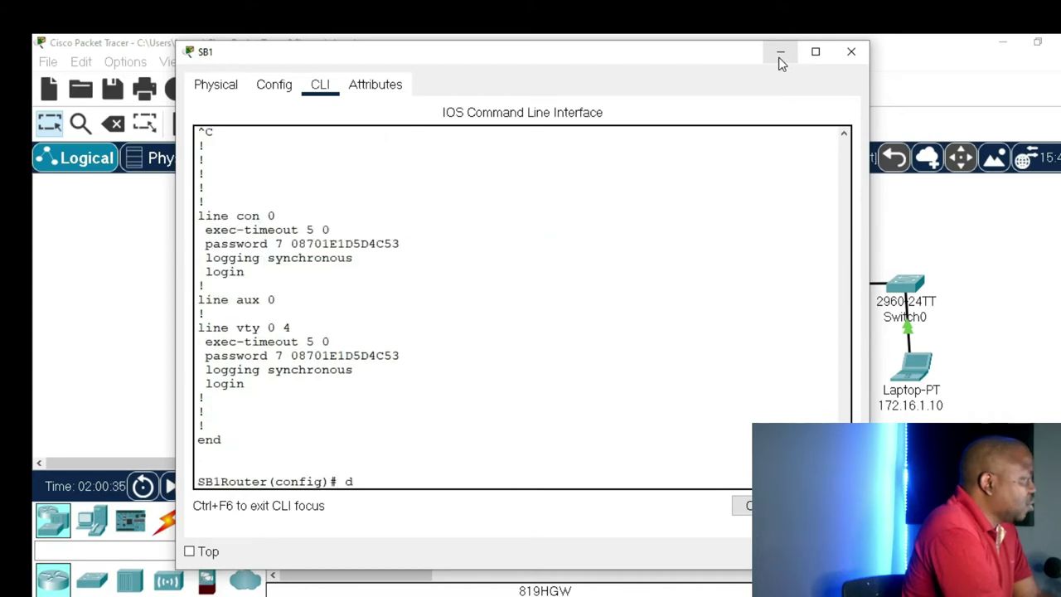
text(o show ikp)
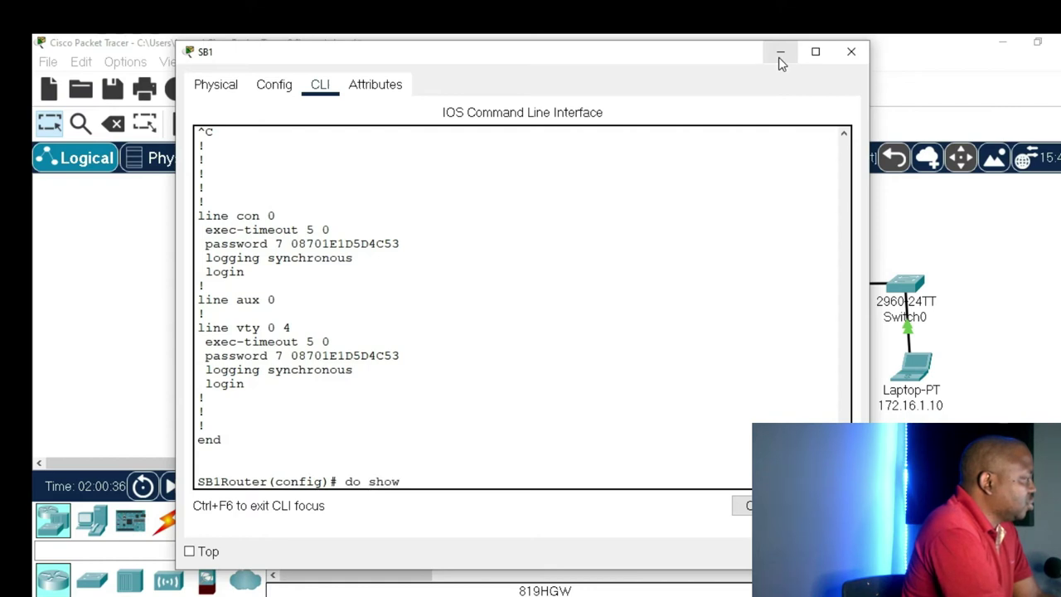
key(BackSpace)
key(BackSpace)
key(BackSpace)
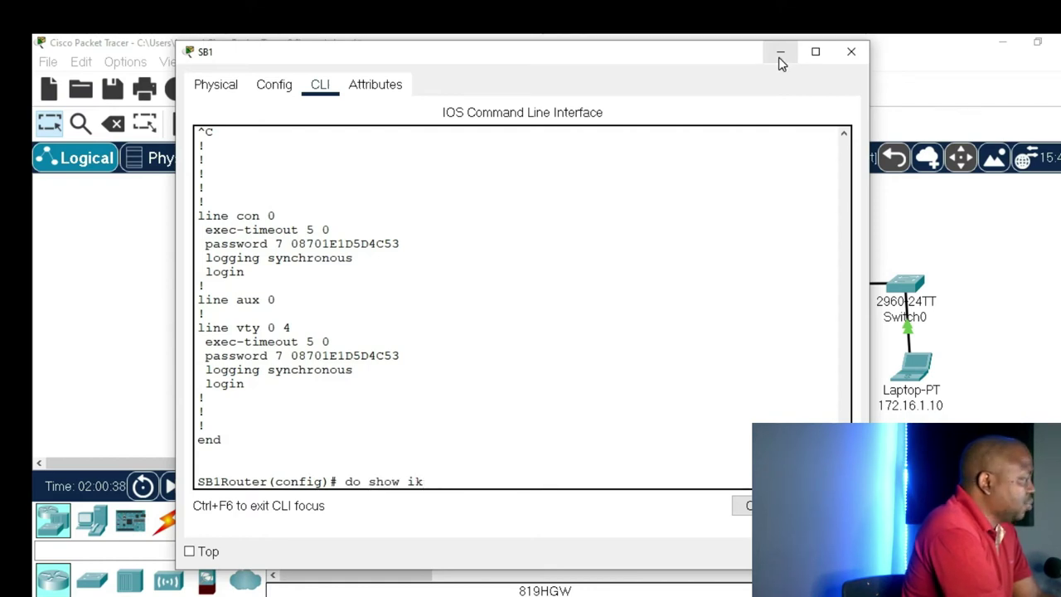
text(p int br)
key(Return)
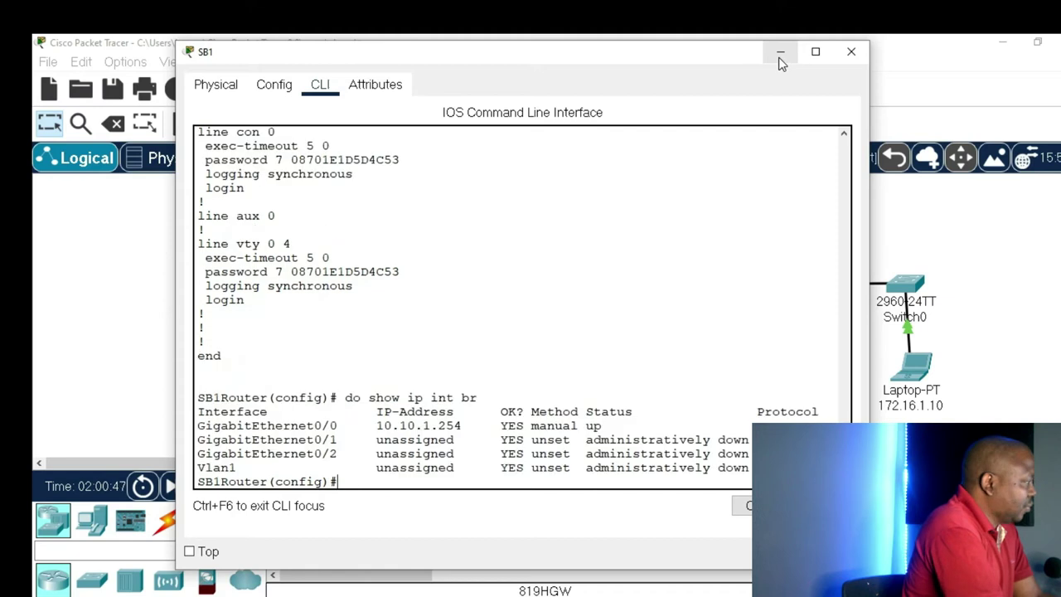
text(int g)
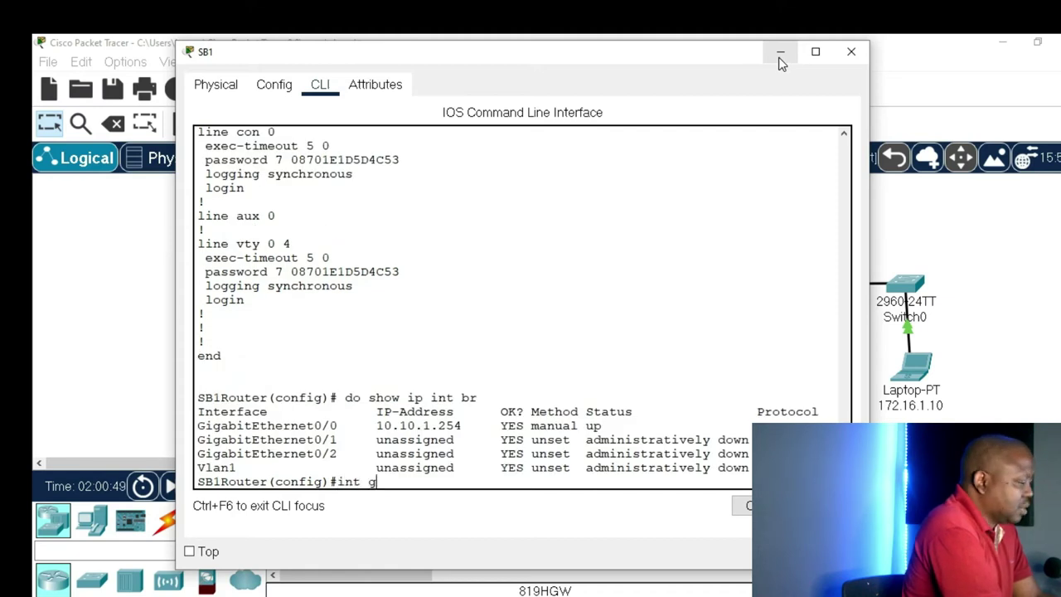
text(0/)
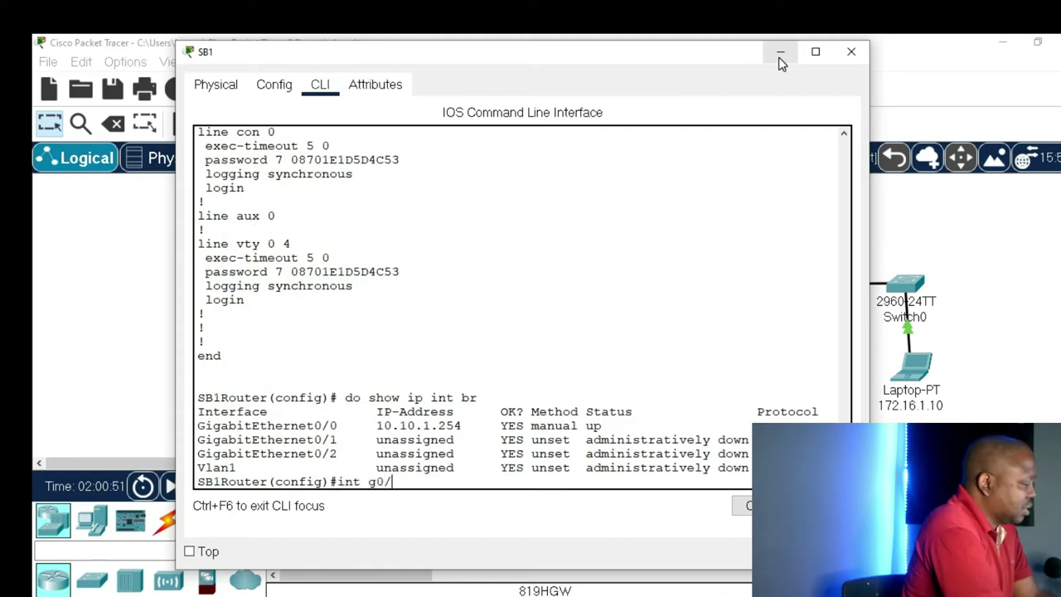
text(1)
Attempt 10.10.1.2 255.255.255.0 on GigabitEthernet0/1, rejected as overlapping GigabitEthernet0/0
key(Return)
text(ip add)
key(Tab)
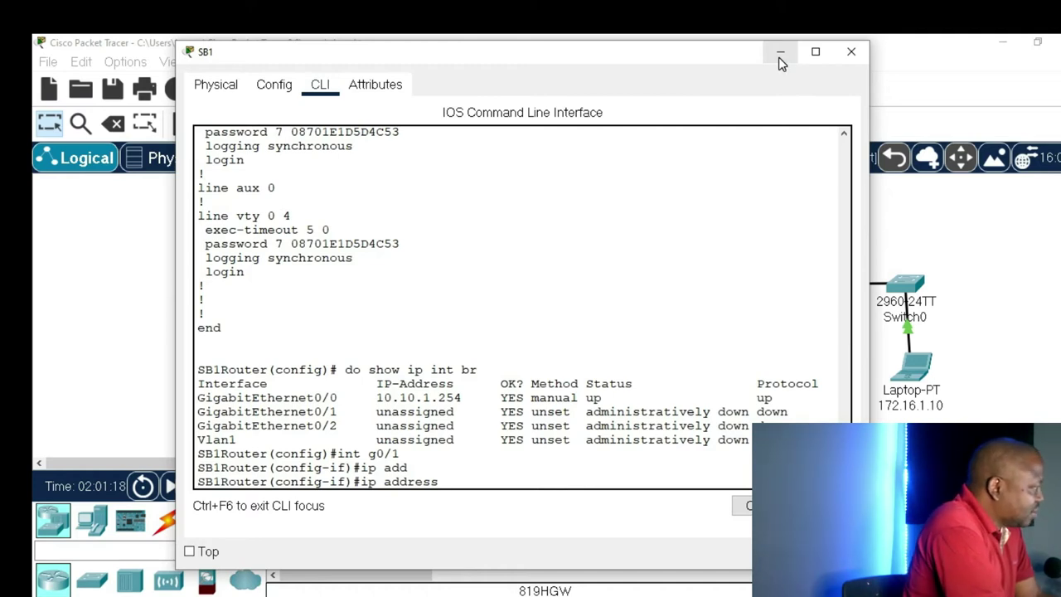
text(10.10.1)
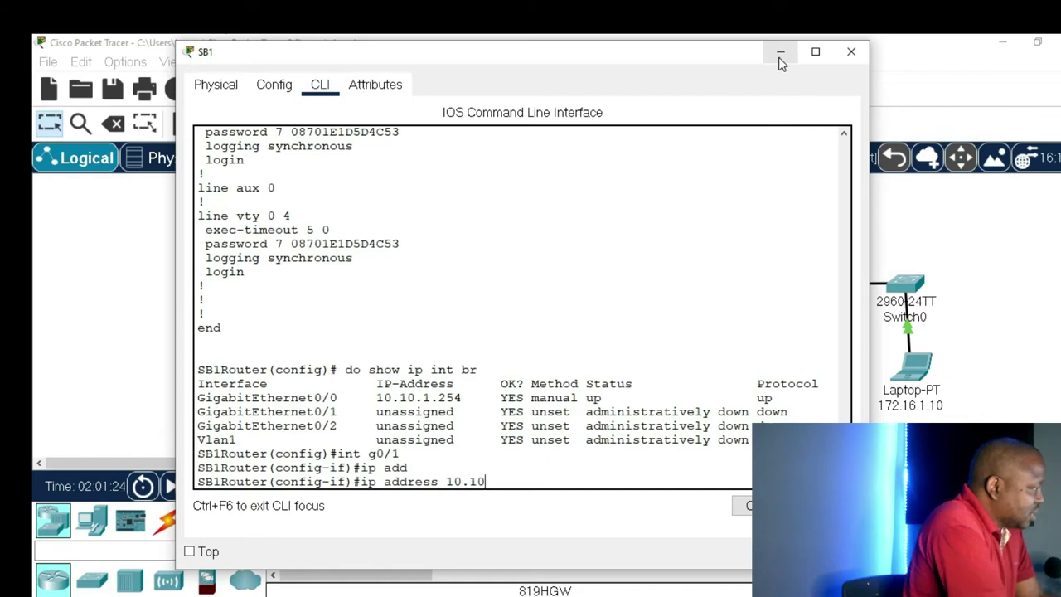
text(.)
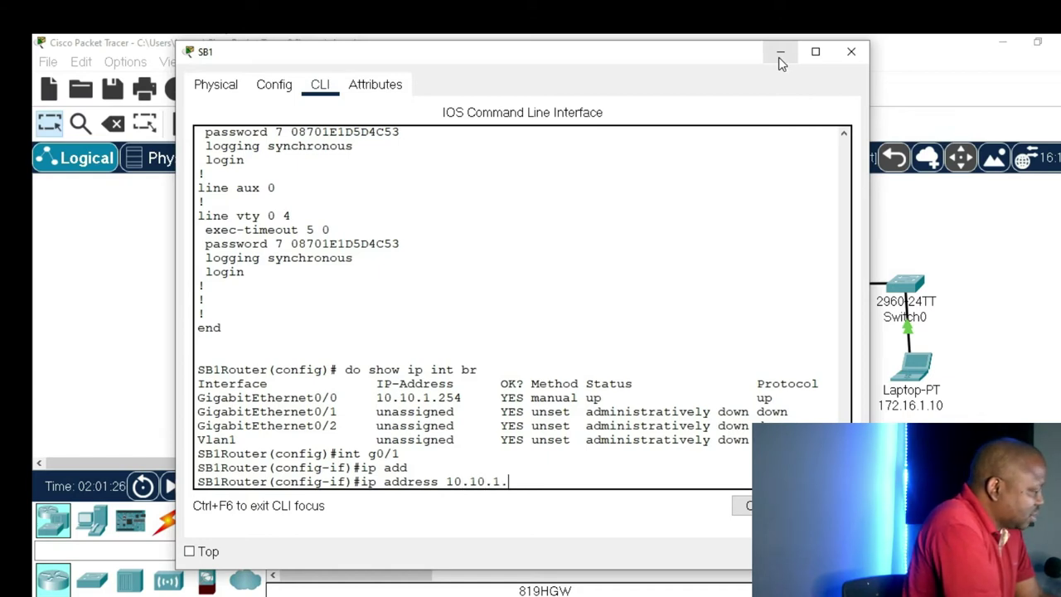
text(2 2)
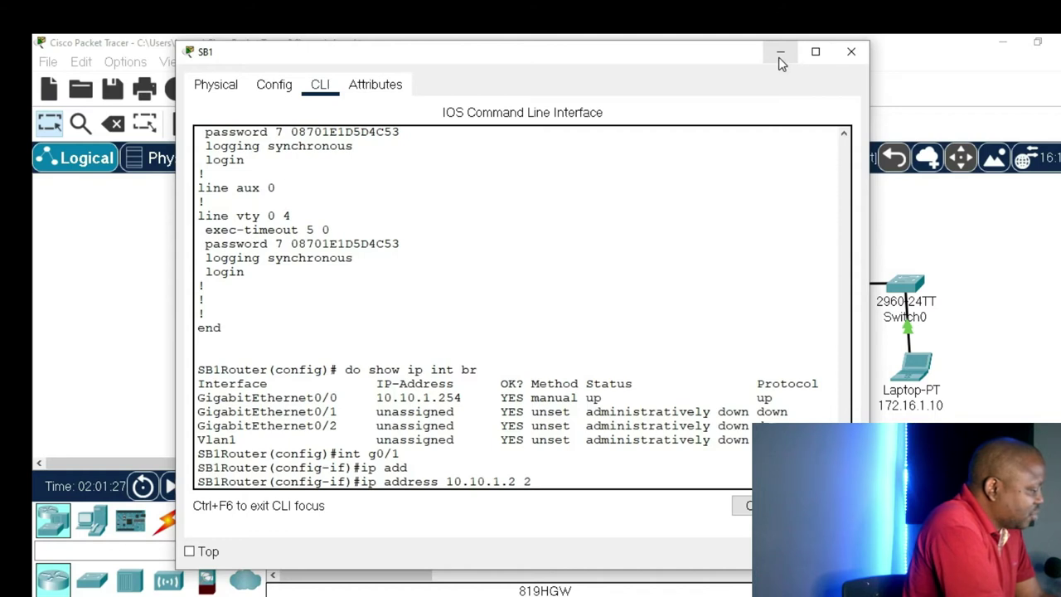
text(55.2)
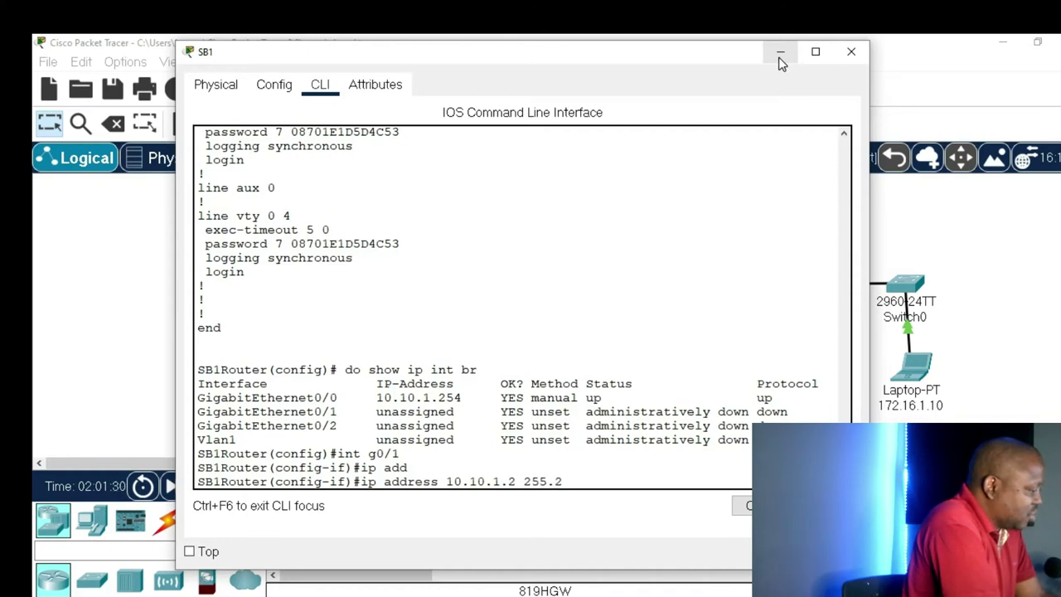
text(55.255.0)
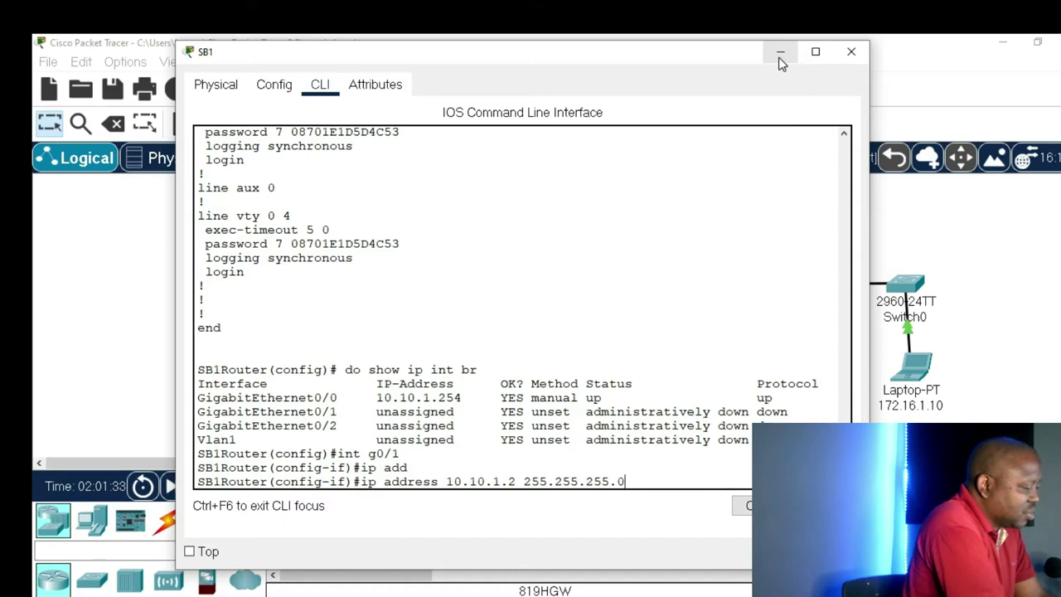
key(Return)
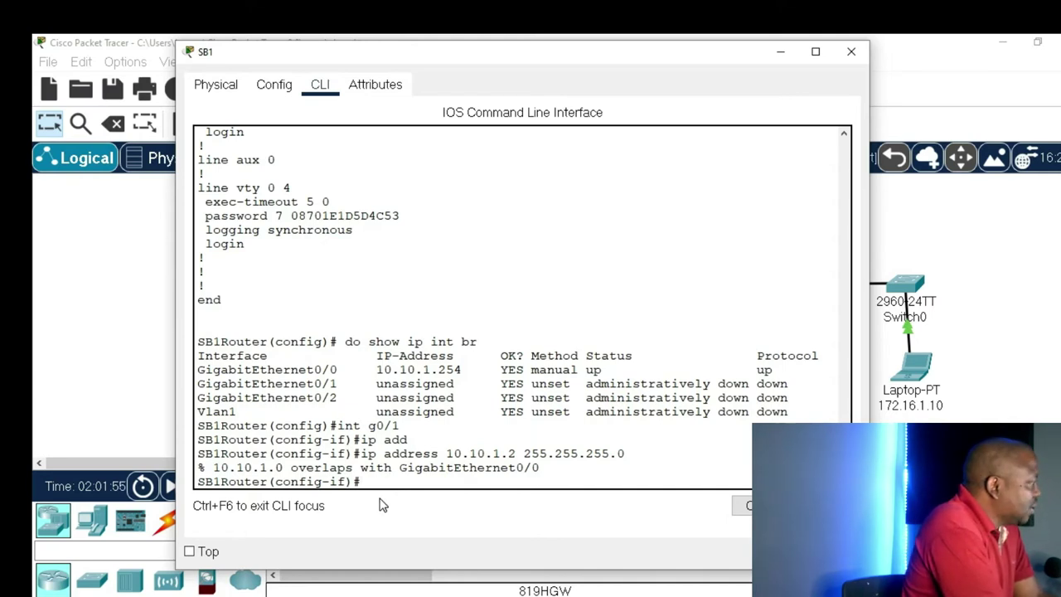
Assign GigabitEthernet0/1 the IP address 192.168.1.1 with subnet mask 255.255.255.0
text(ip add)
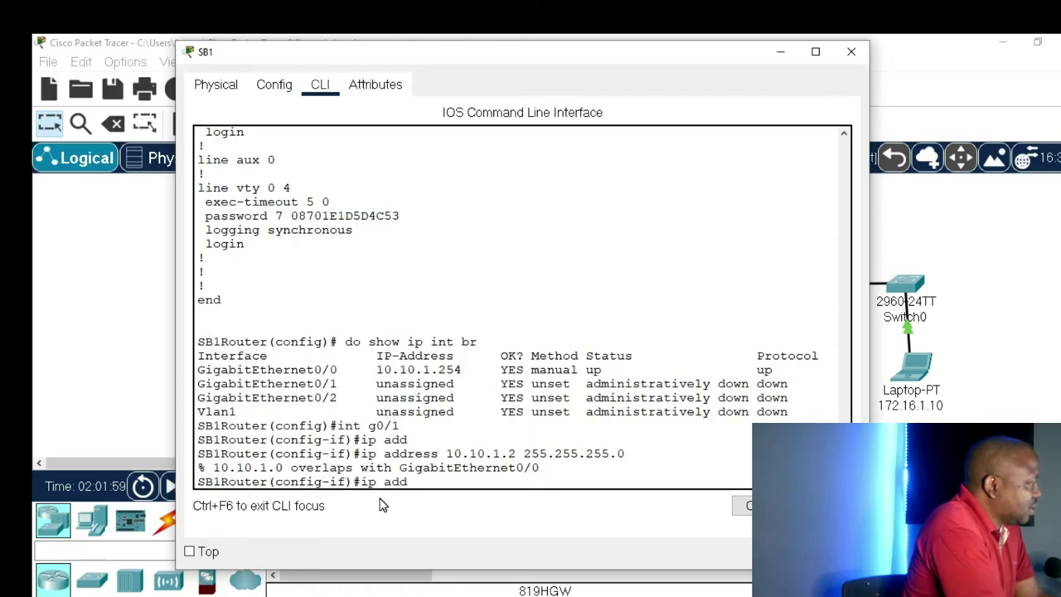
key(Tab)
text(192.168.1.1 2555.)
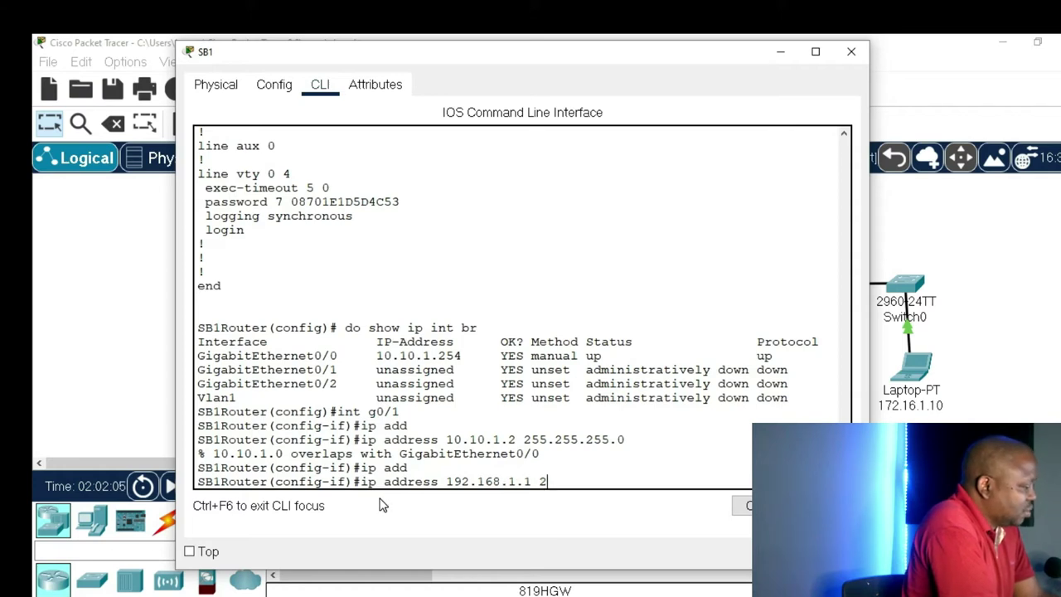
key(BackSpace)
key(BackSpace)
text(.255)
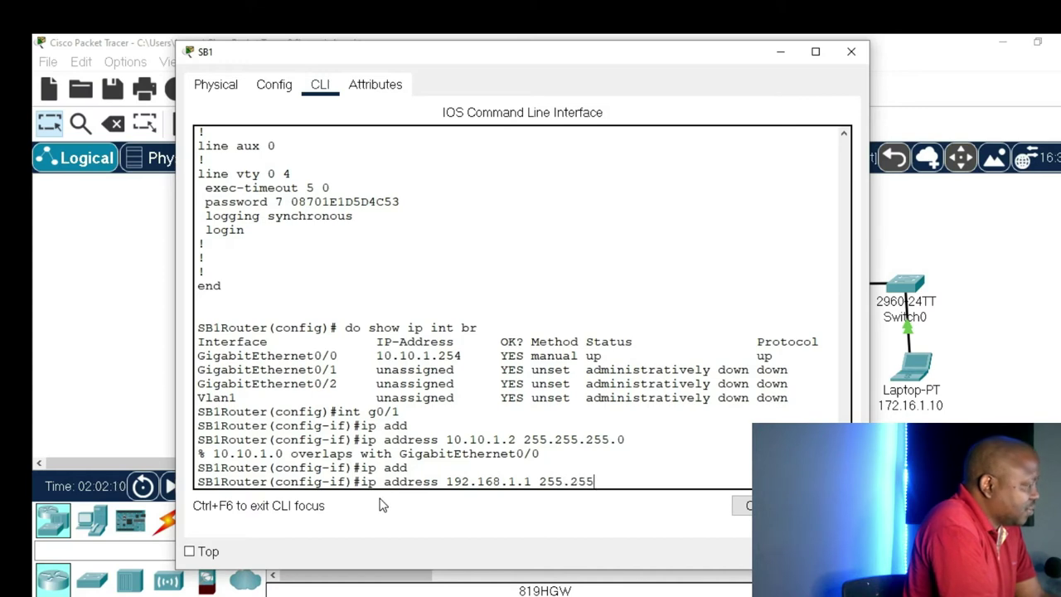
text(.255.0)
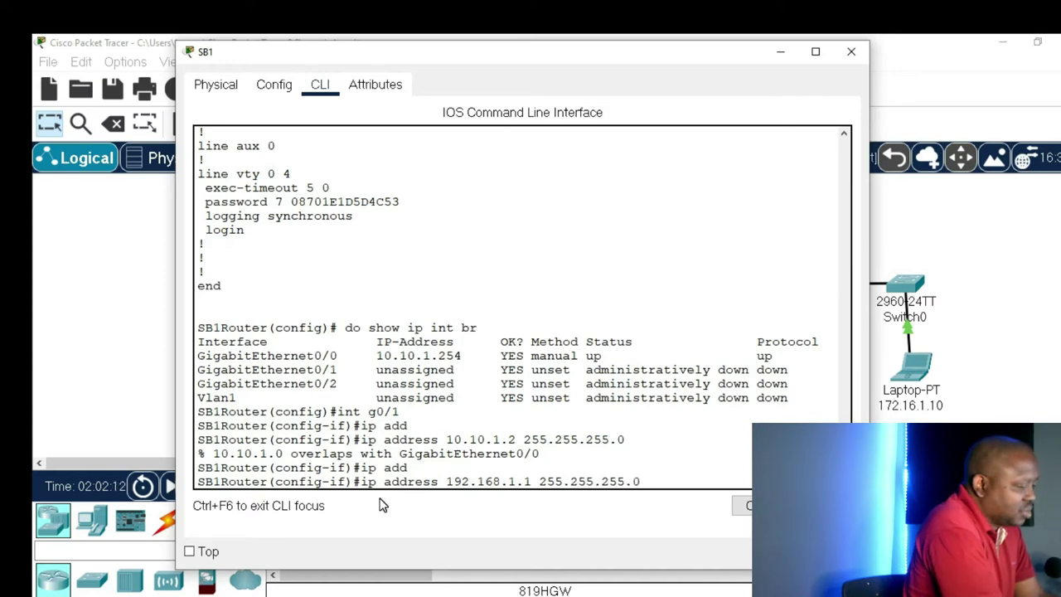
key(Return)
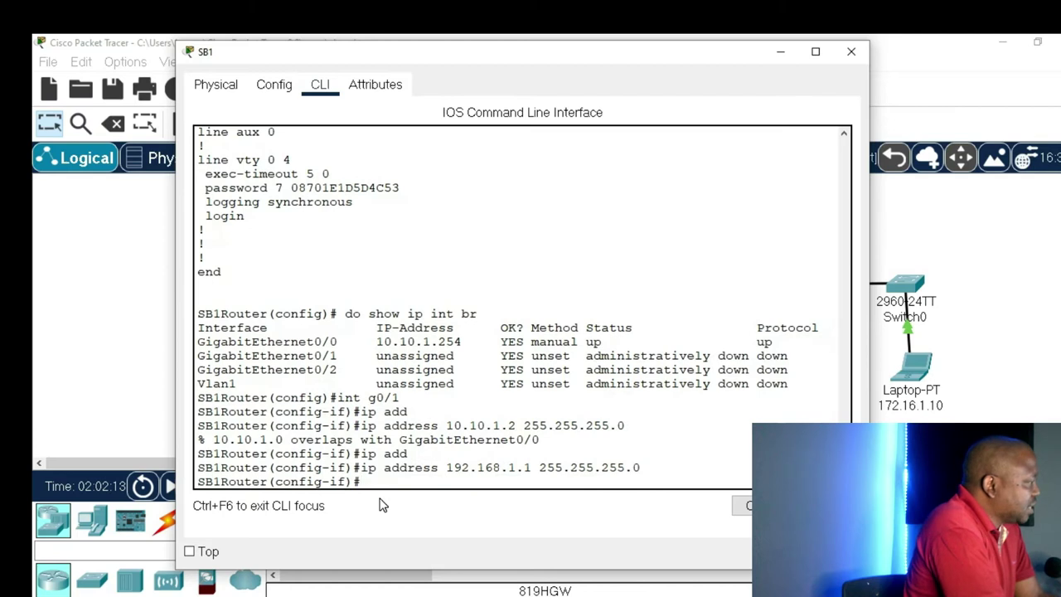
Enable the interface with 'no shut' and return to privileged EXEC mode
text(no)
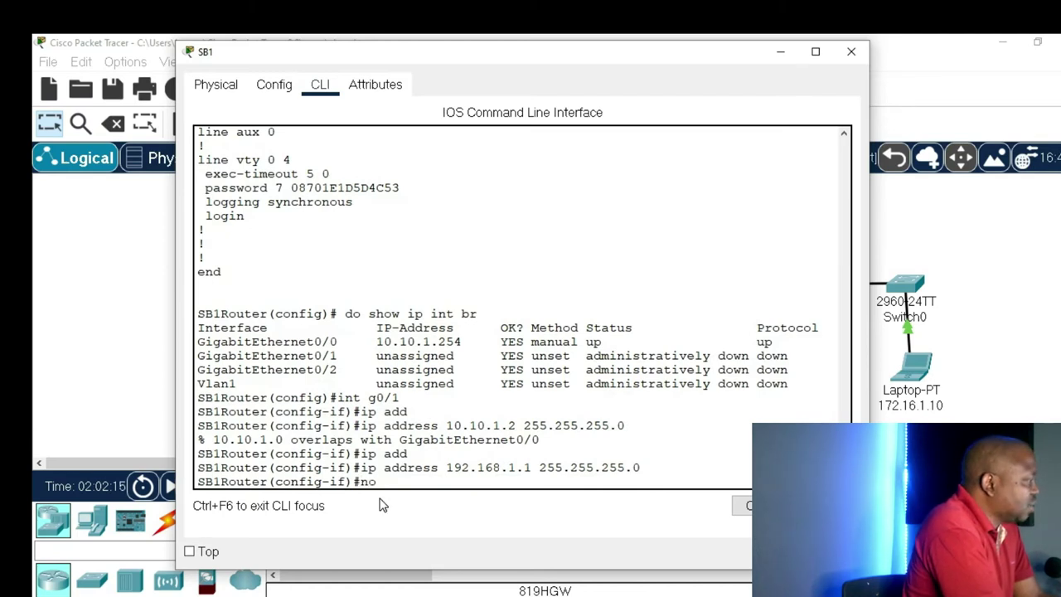
text( shut)
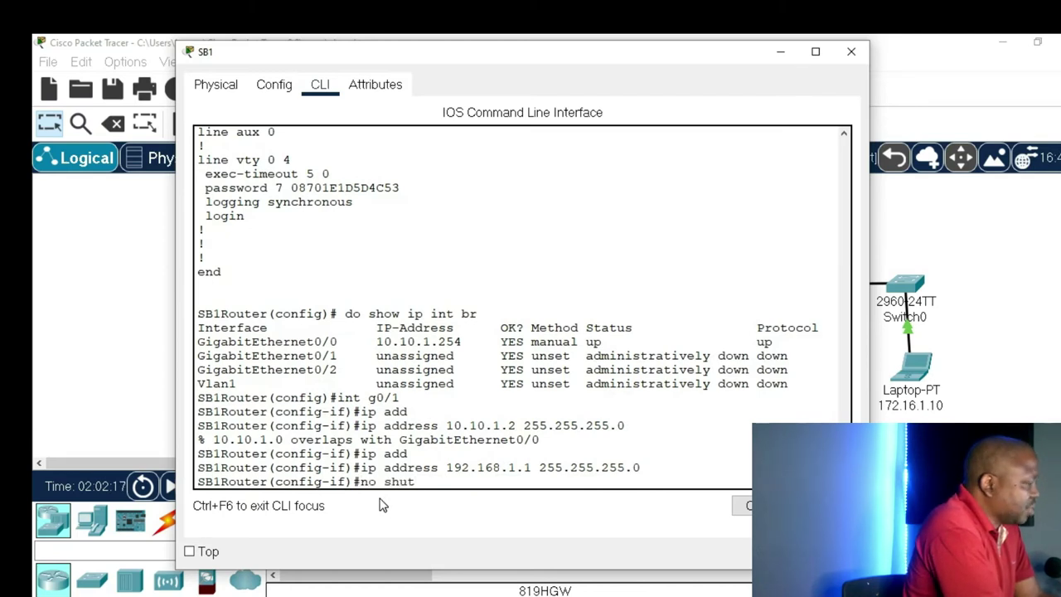
key(Return)
text(er(config-if)#end)
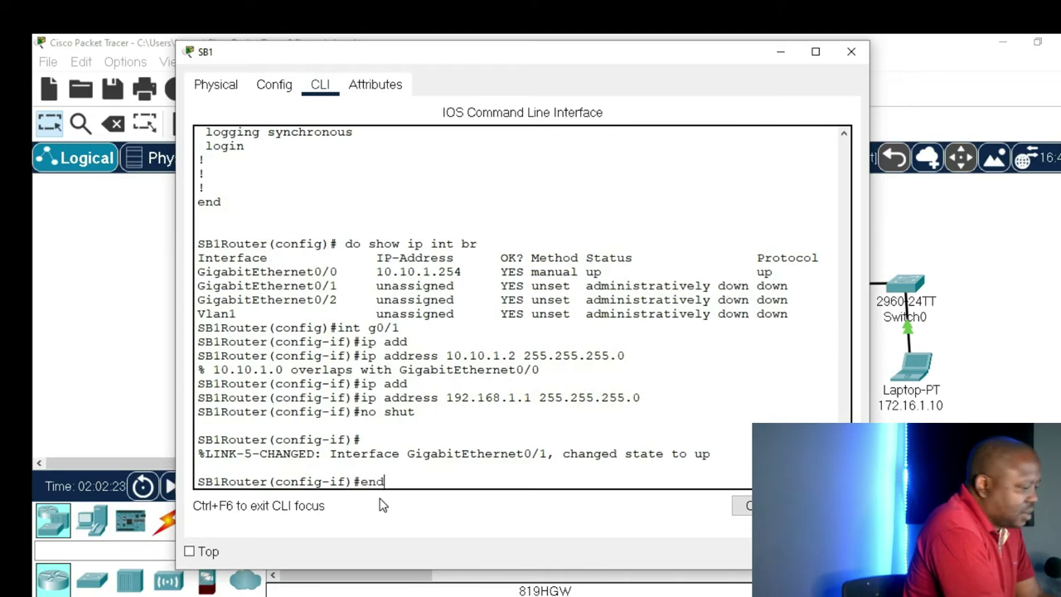
key(Return)
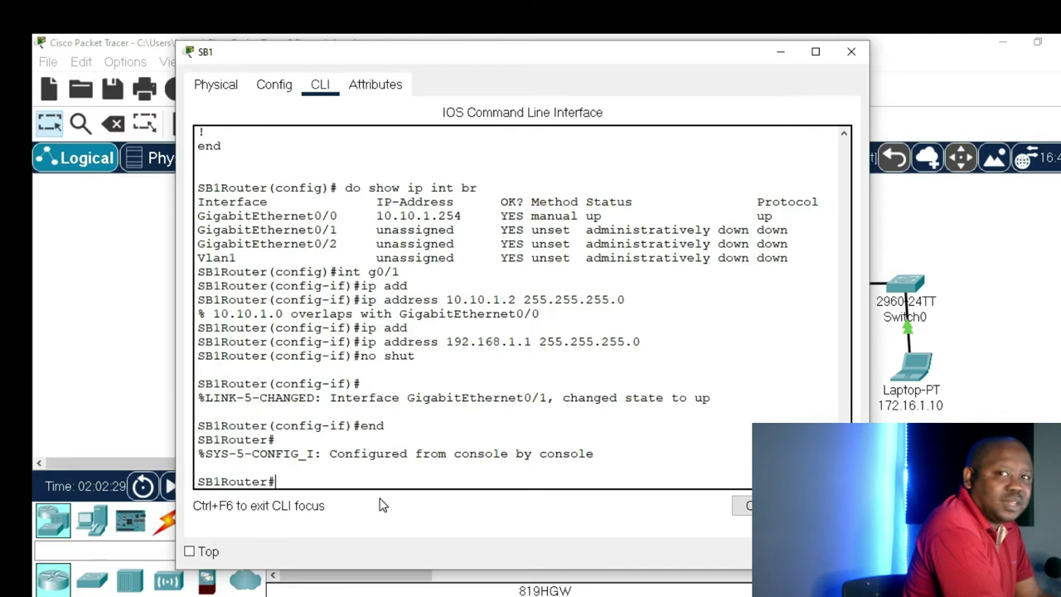
Run 'copy running-config startup-config' and accept the default startup-config filename
text(cop)
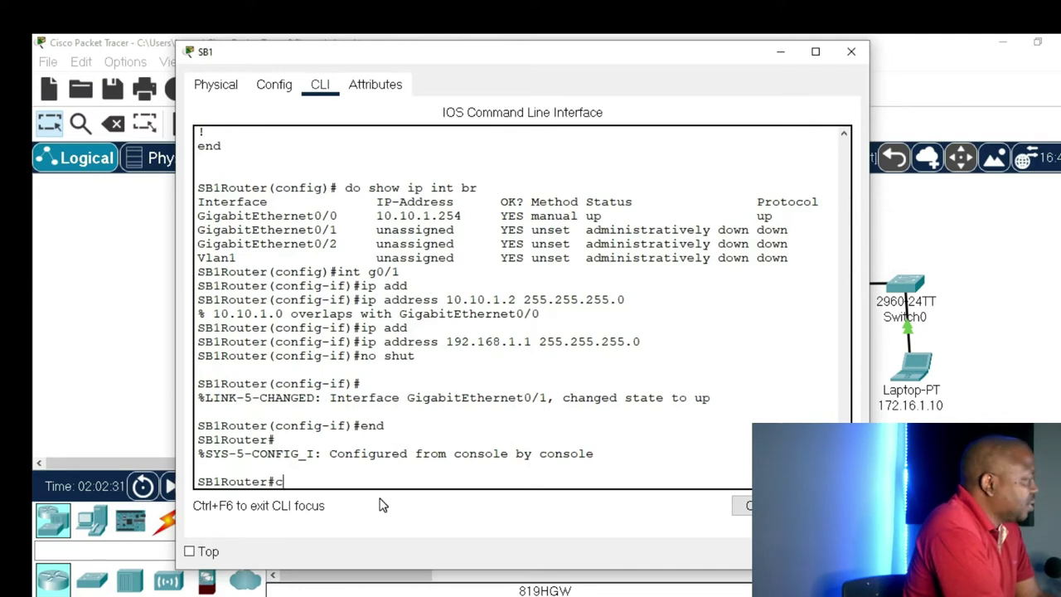
key(Tab)
text(ru)
key(Tab)
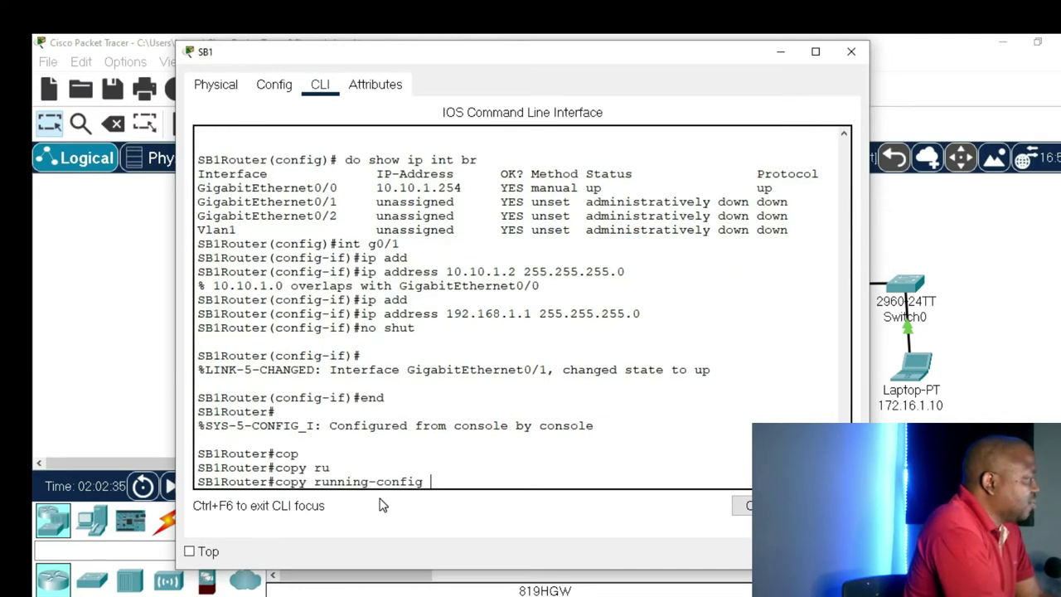
text(st)
key(Tab)
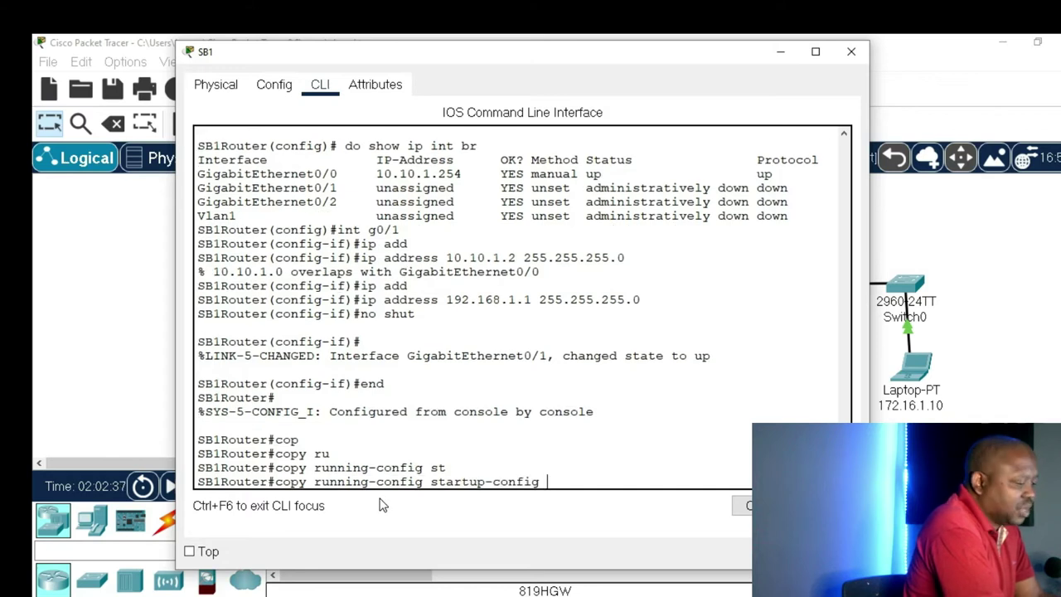
key(Return)
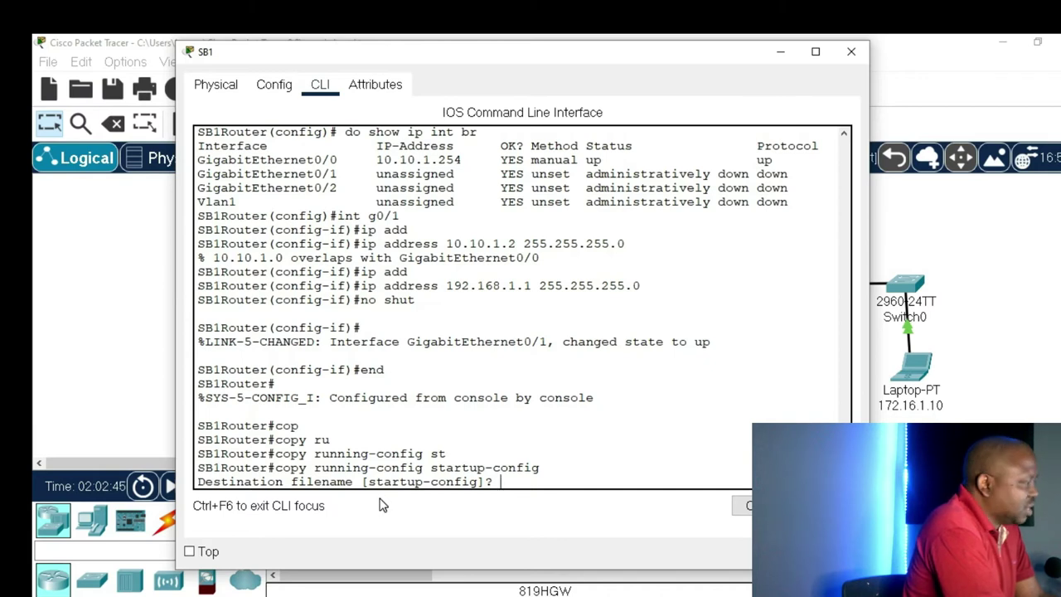
key(Return)
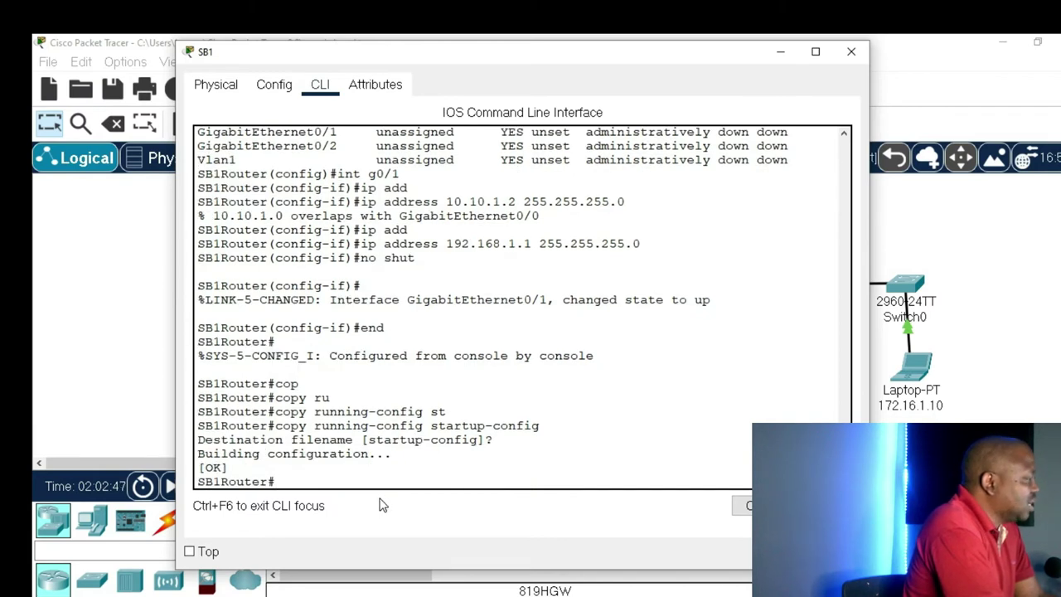
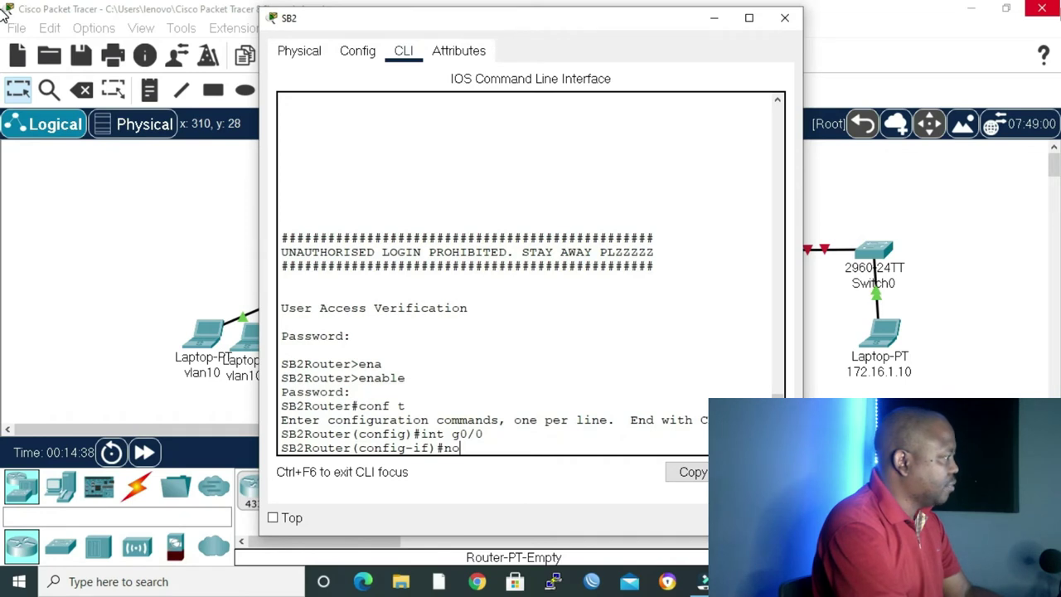
Enable SB2's G0/0 and address it 172.16.1.1 255.255.255.0
text(shut)
key(Return)
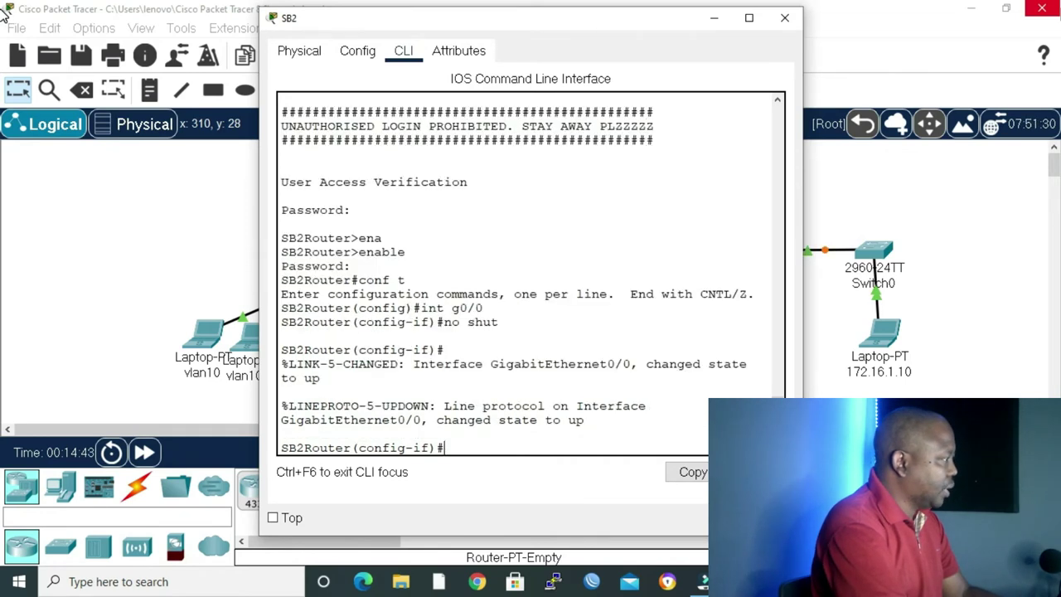
text(ip add)
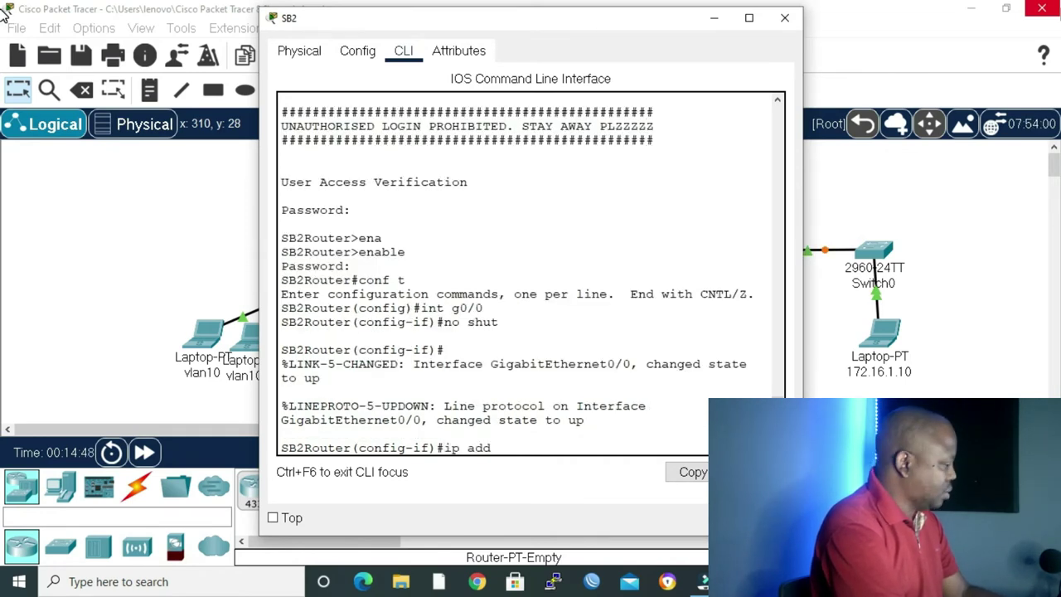
key(Tab)
text(172)
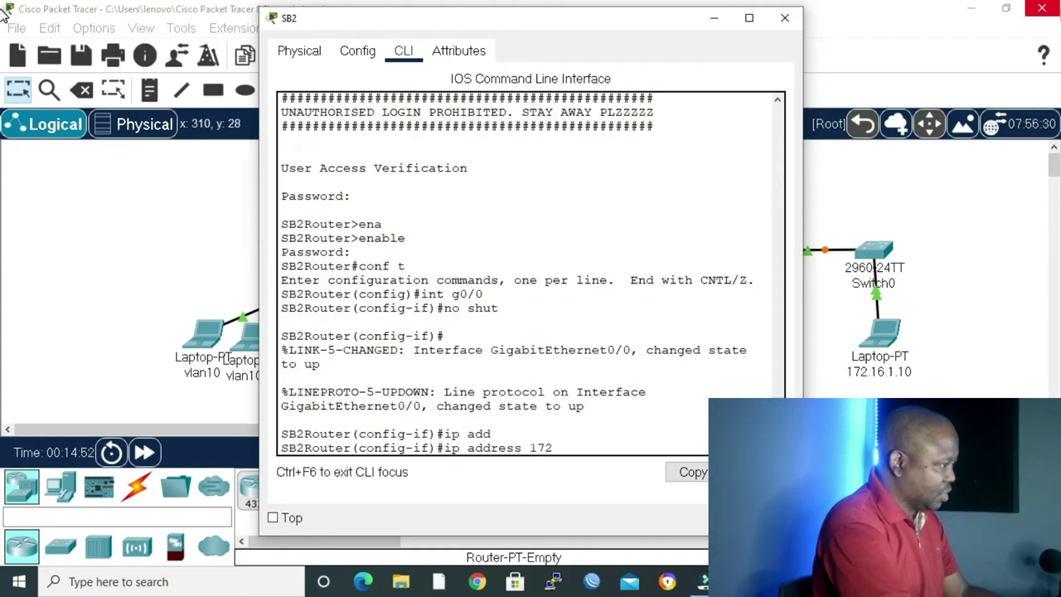
text(.16.)
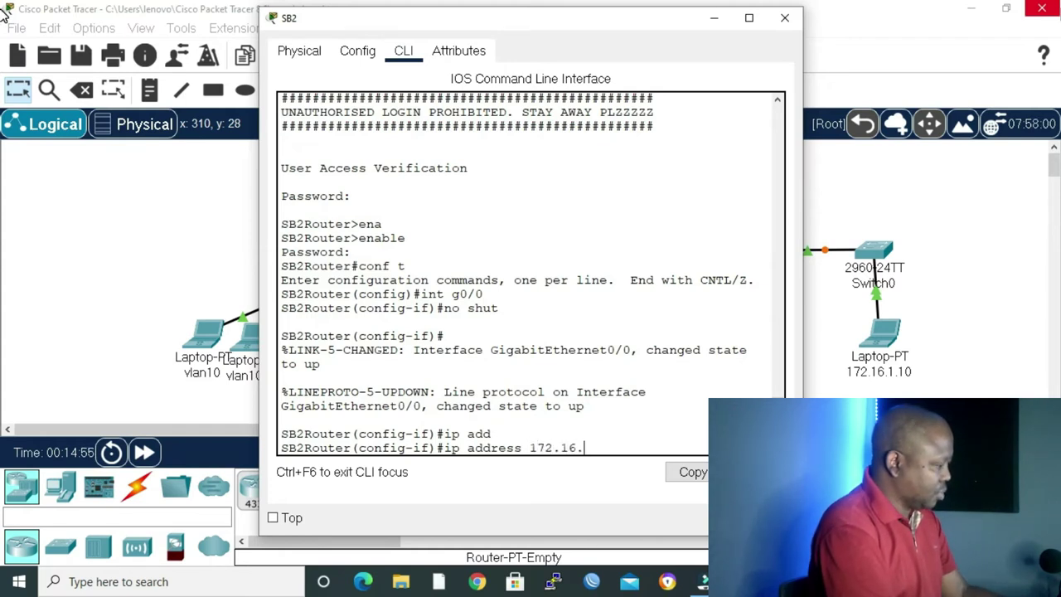
text(1.1)
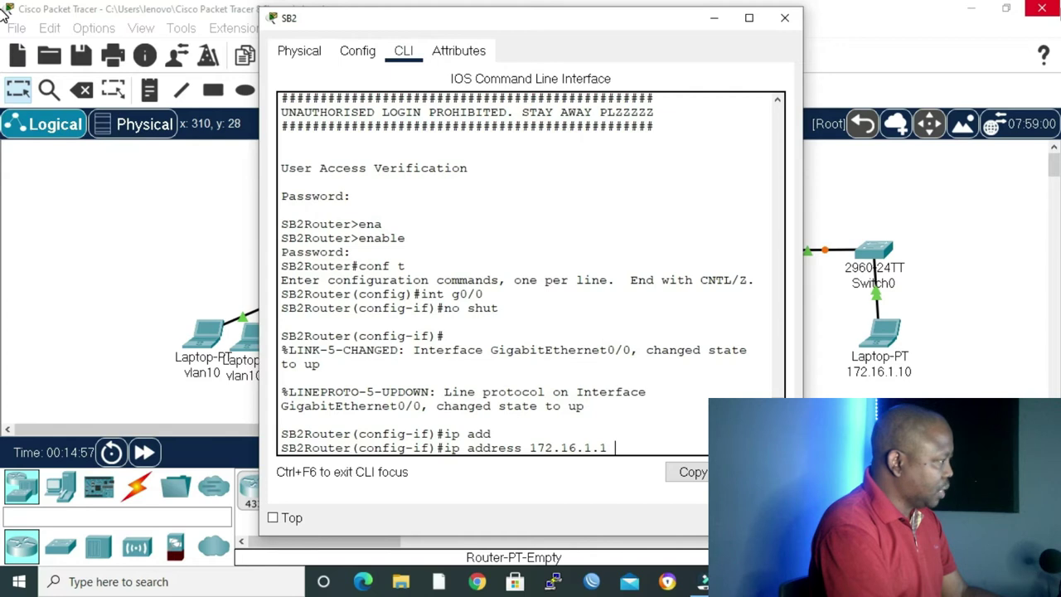
text( 255.255.255.)
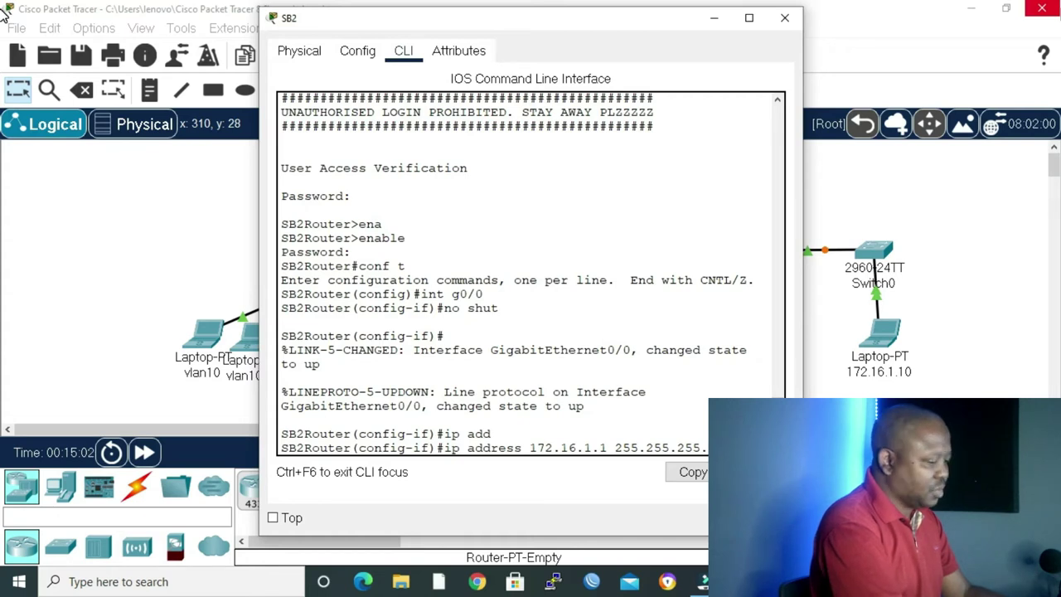
key(Return)
text(exi)
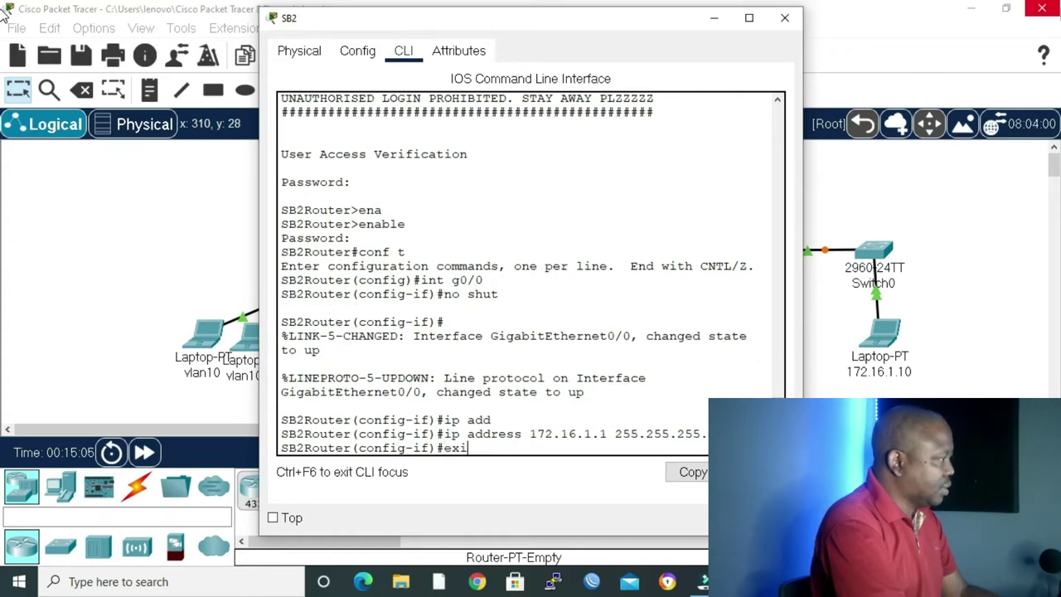
key(Return)
Select interface G0/1 on SB2 and bring it up with no shut
text(i)
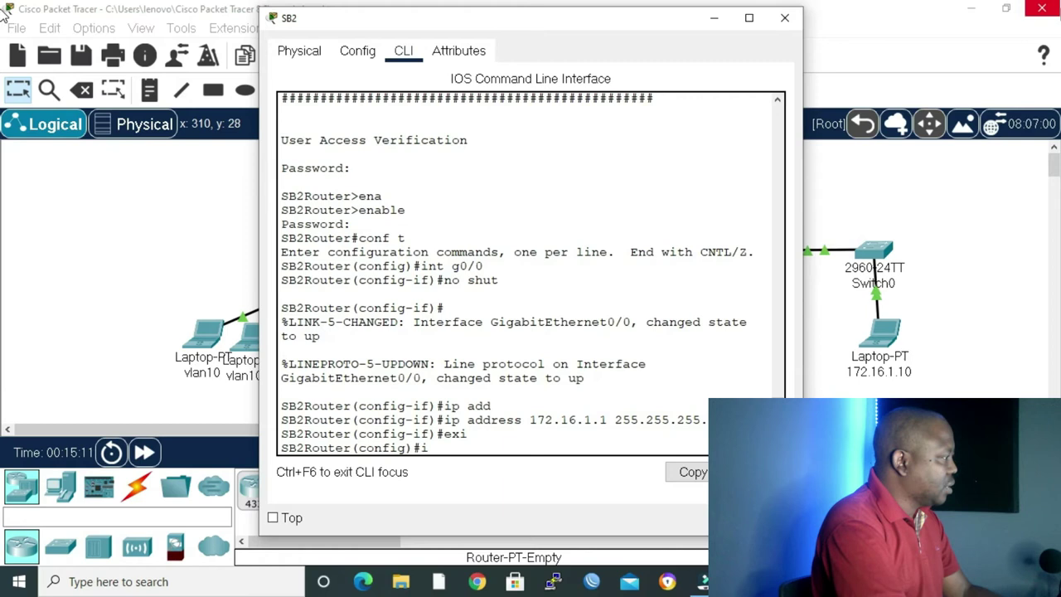
text(nt g0/1)
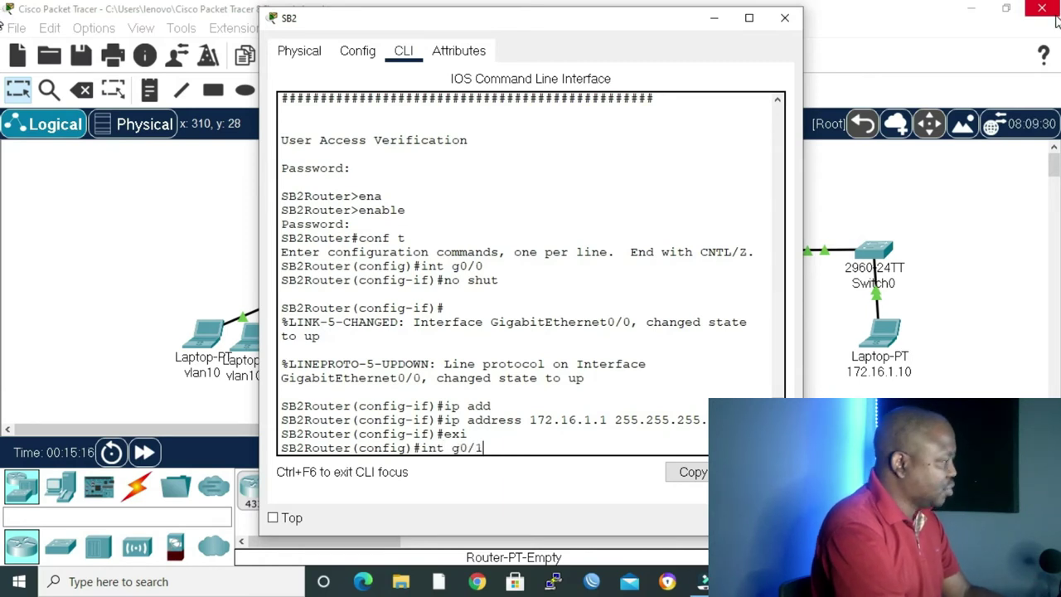
key(Return)
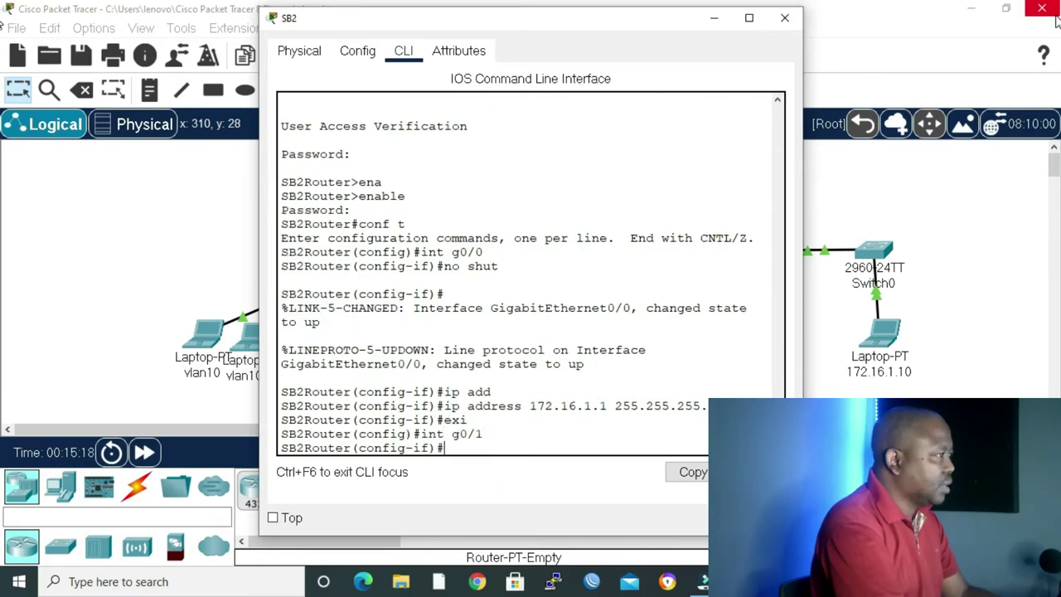
text(no shut)
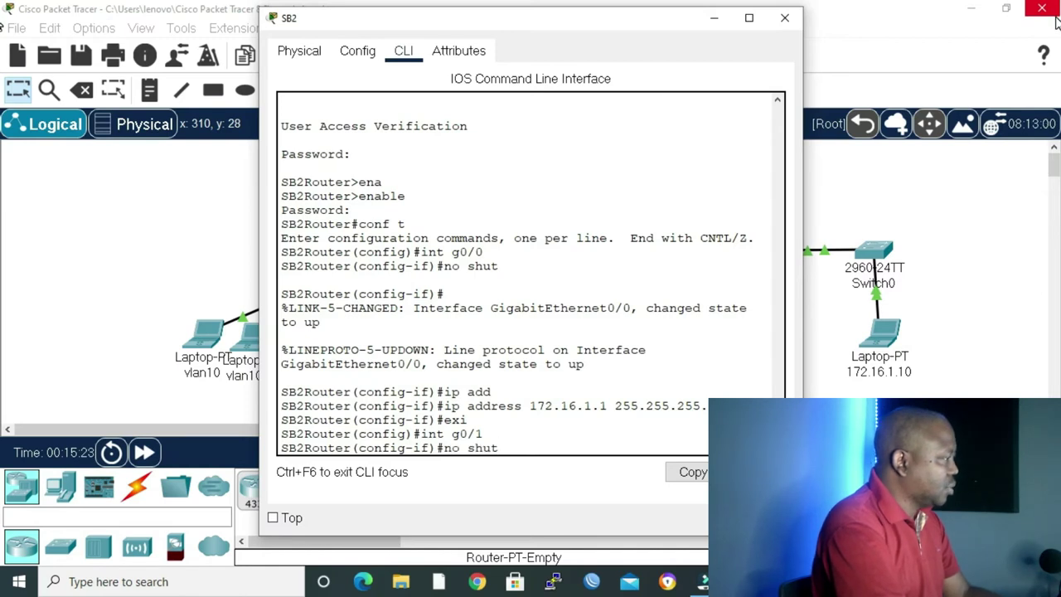
key(Return)
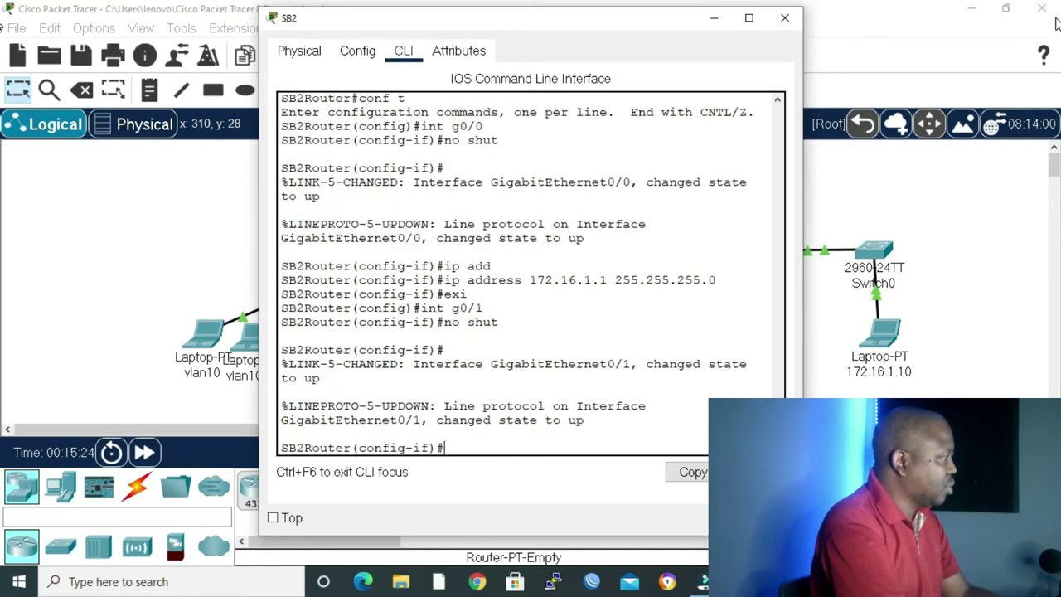
Assign 192.168.1.2 255.255.255.0 to G0/1 and return to the privileged prompt
text(ip add)
key(Tab)
text(192.167)
key(BackSpace)
text(8.1.2)
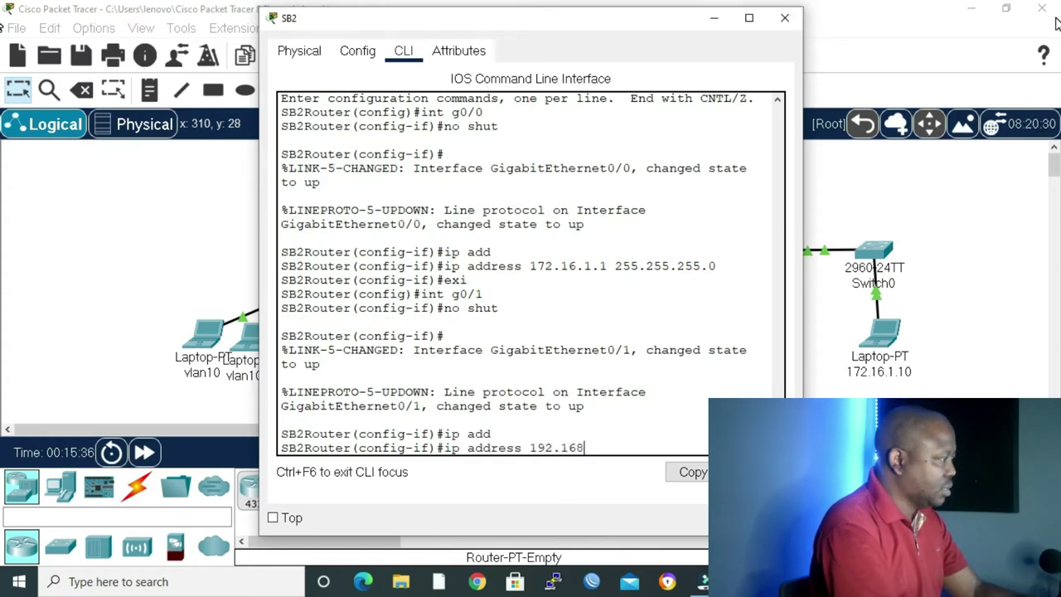
key(Return)
text(ip)
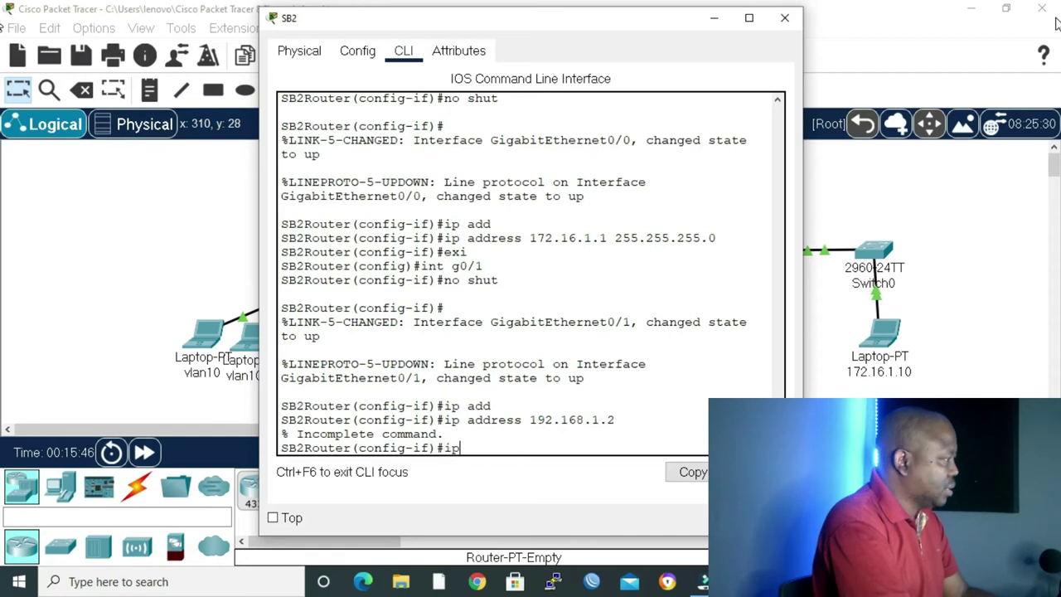
text( add)
key(Tab)
text(1)
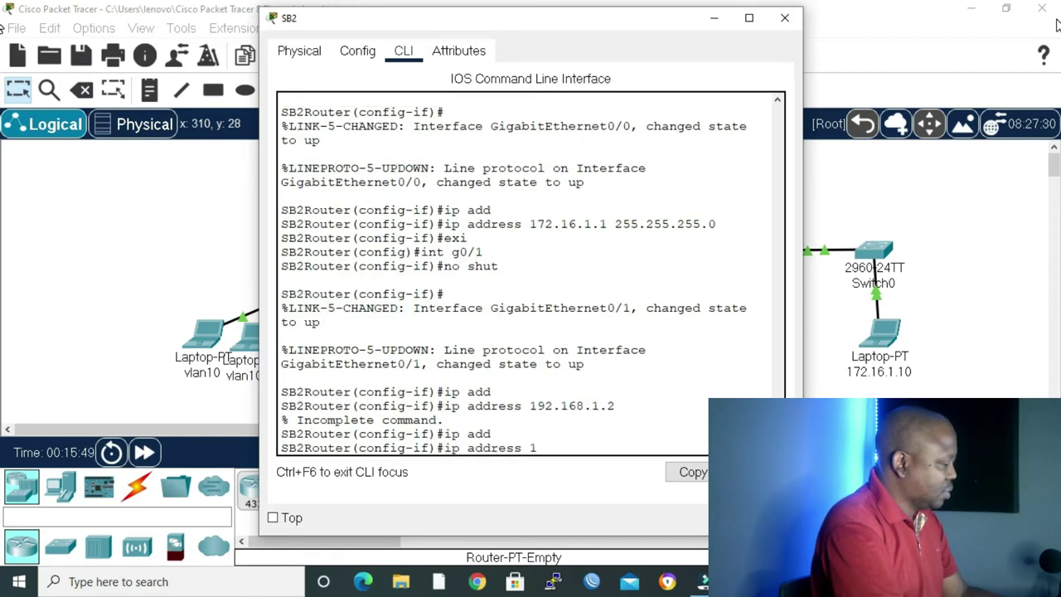
text(92.)
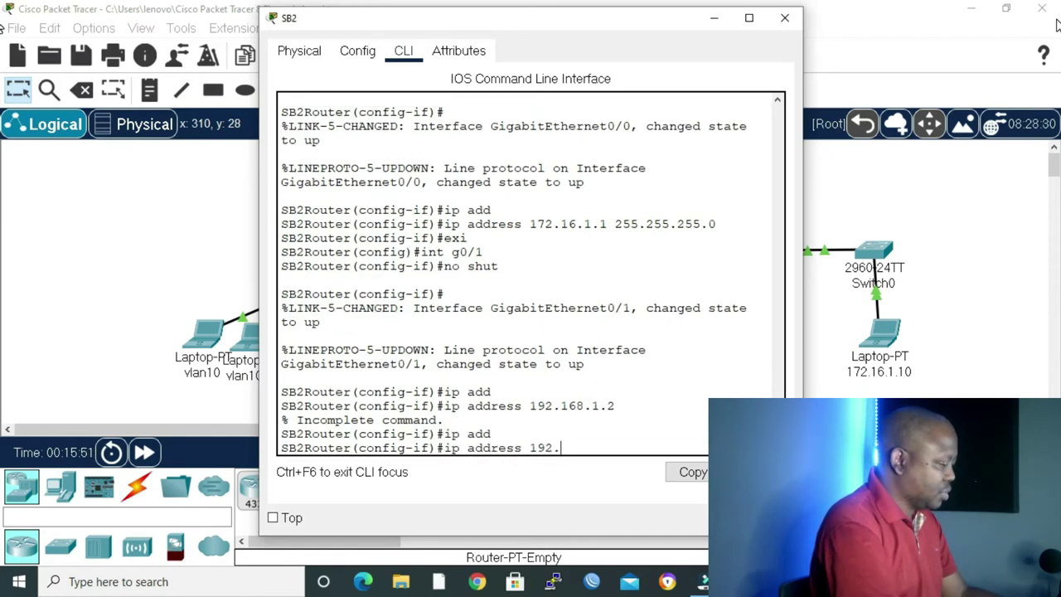
text(168.1.2 )
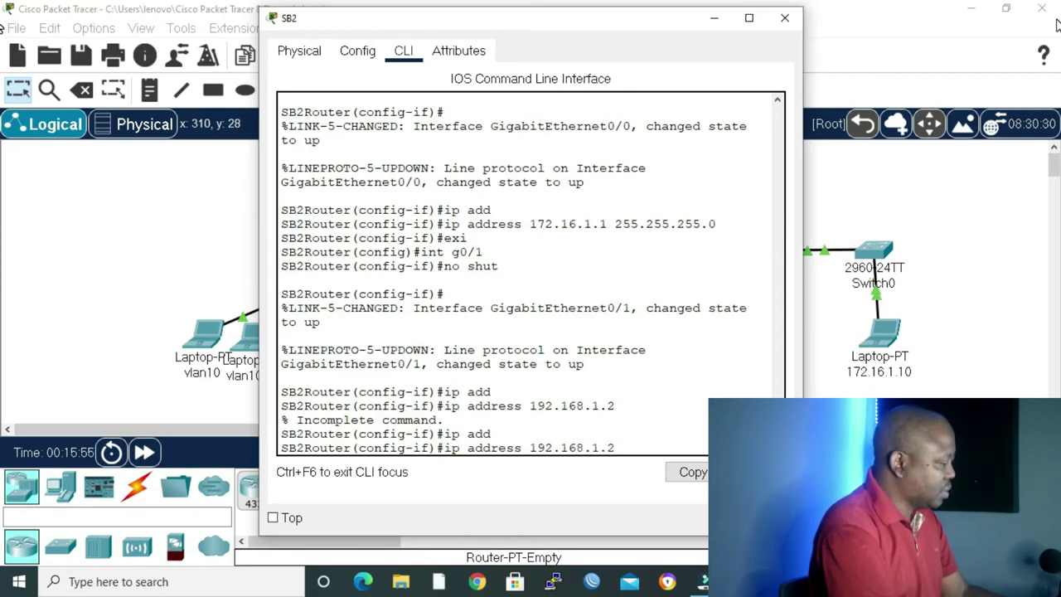
text(255.)
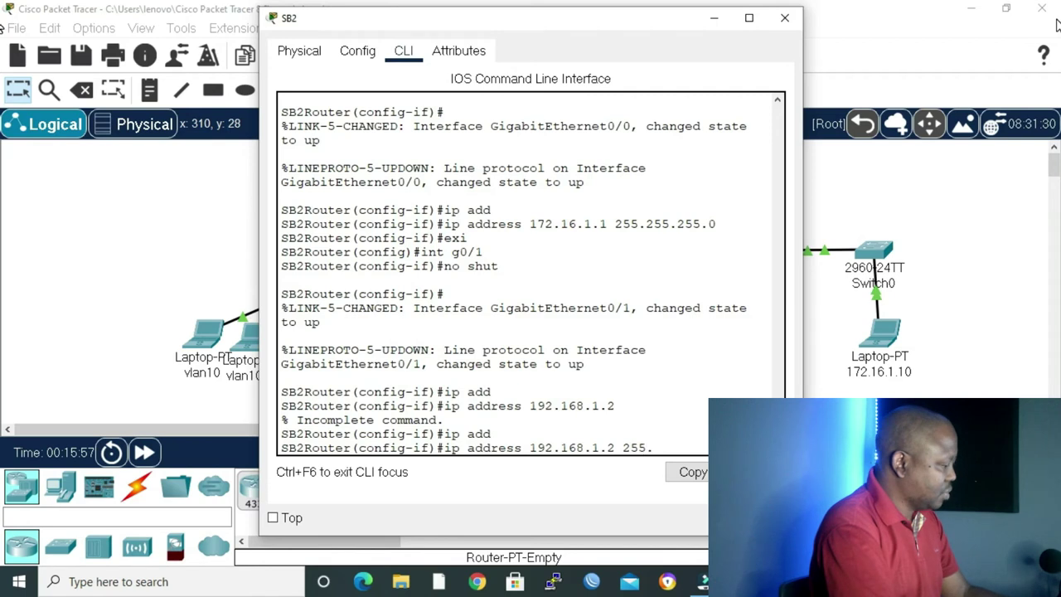
text(255.255.2)
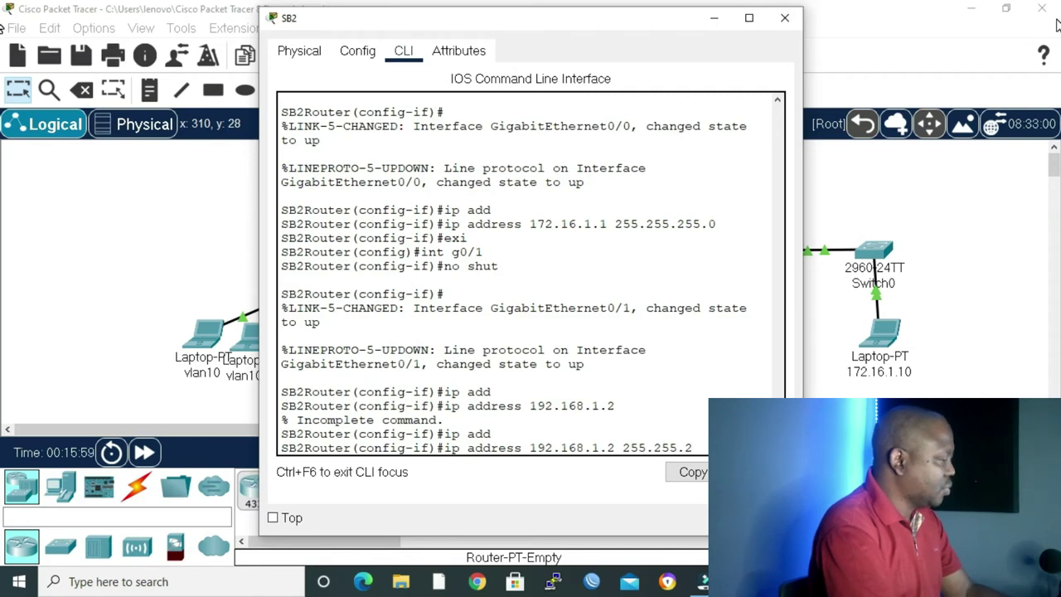
text(.0)
key(Return)
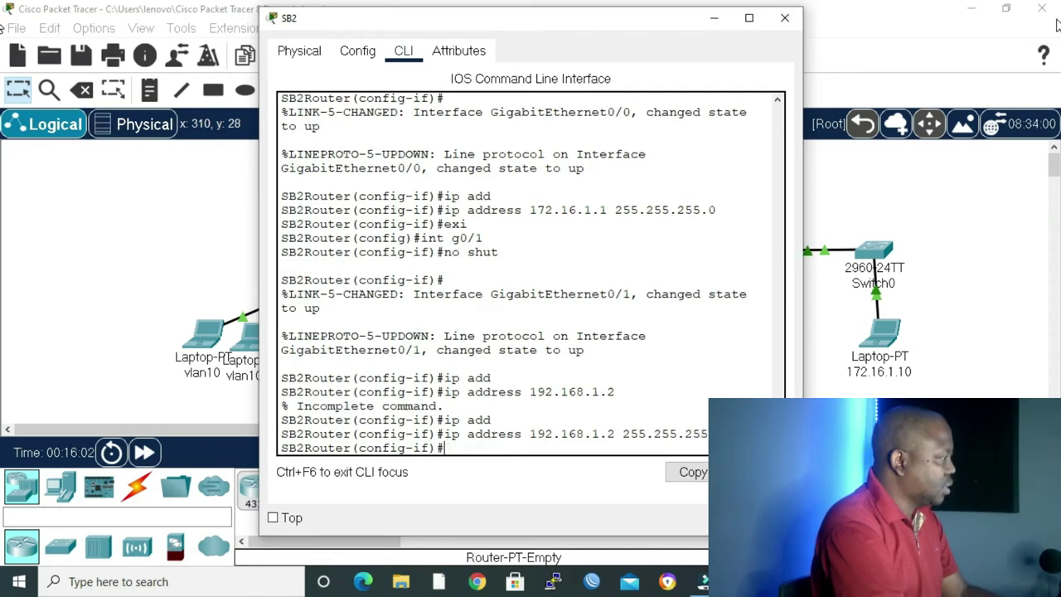
text(end)
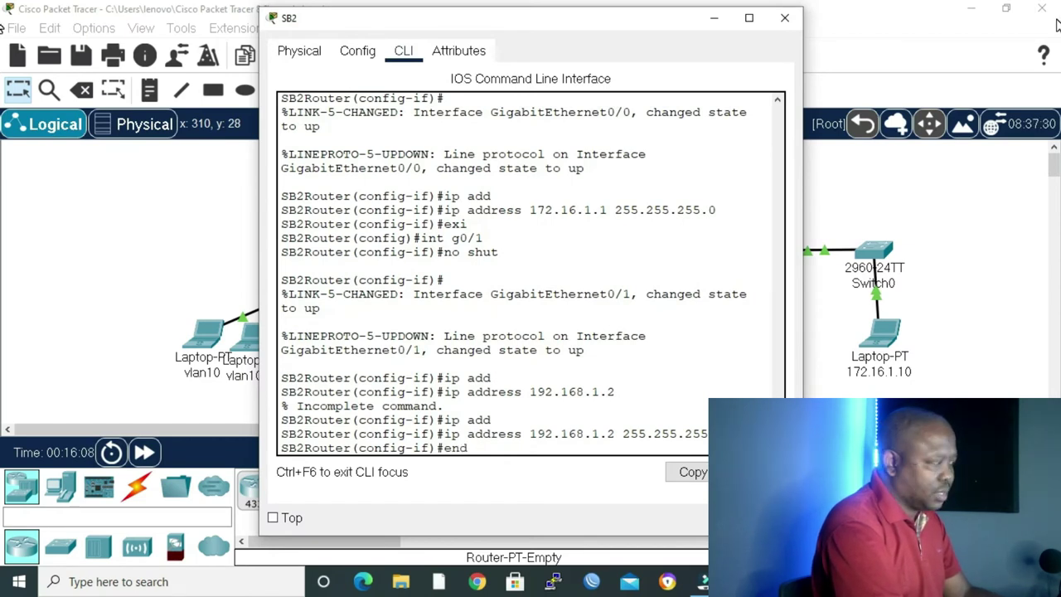
key(Return)
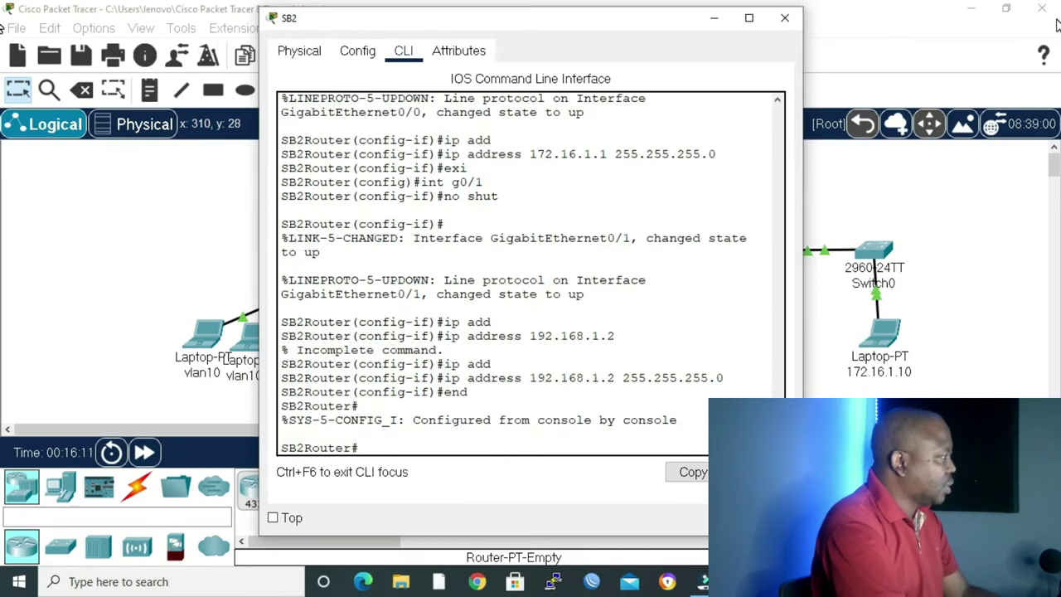
Show SB2's routes with show ip route: connected 172.16.1.0/24 on G0/0 and 192.168.1.0/24 on G0/1
text(show ip)
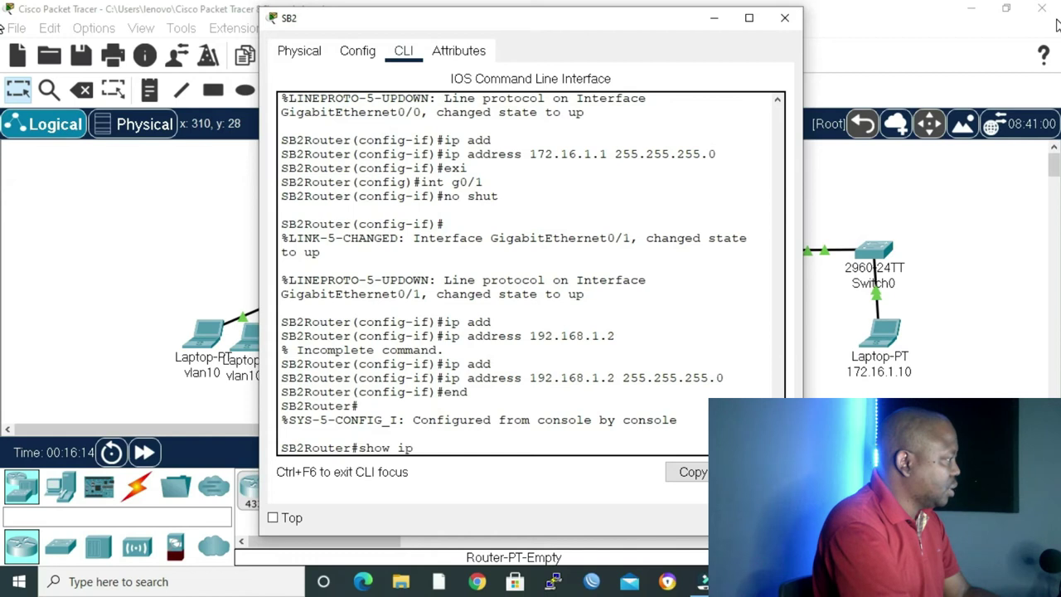
text( route)
key(Return)
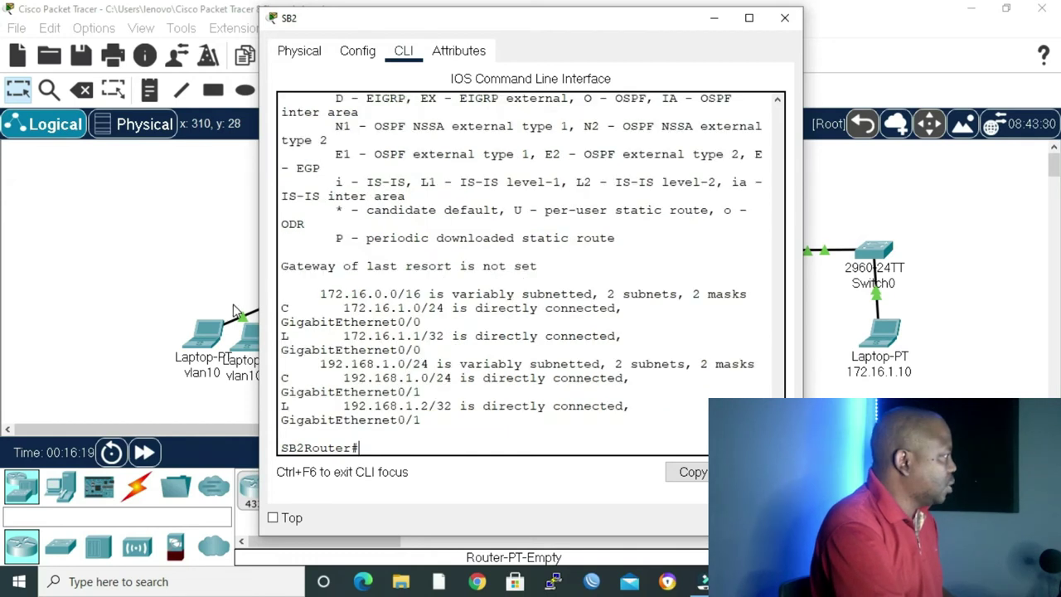
drag(260, 286, 245, 286)
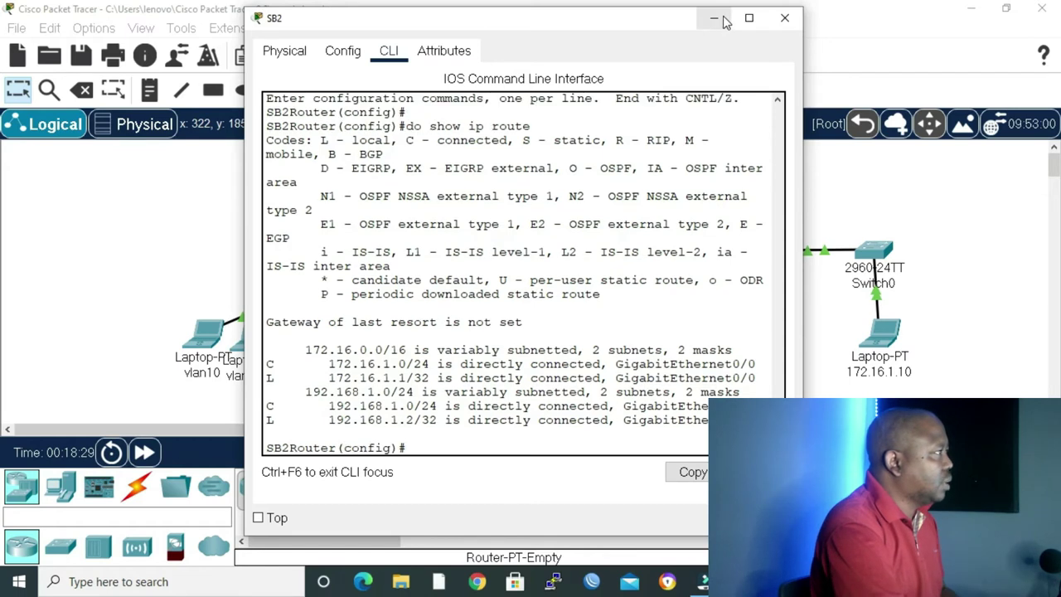
Switch from SB2 to router SB1's command-line console
click(716, 19)
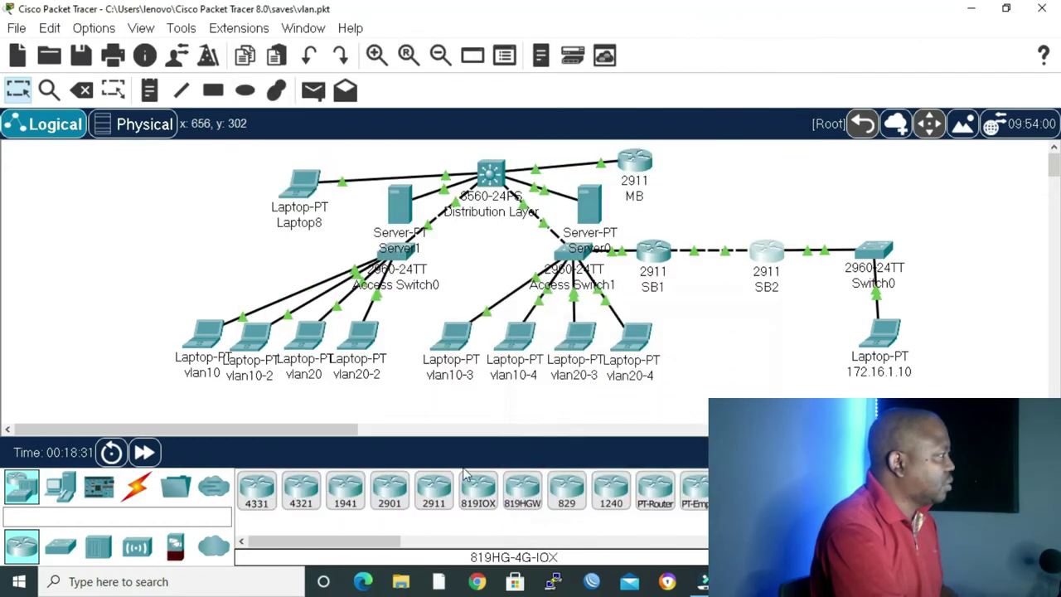
click(646, 259)
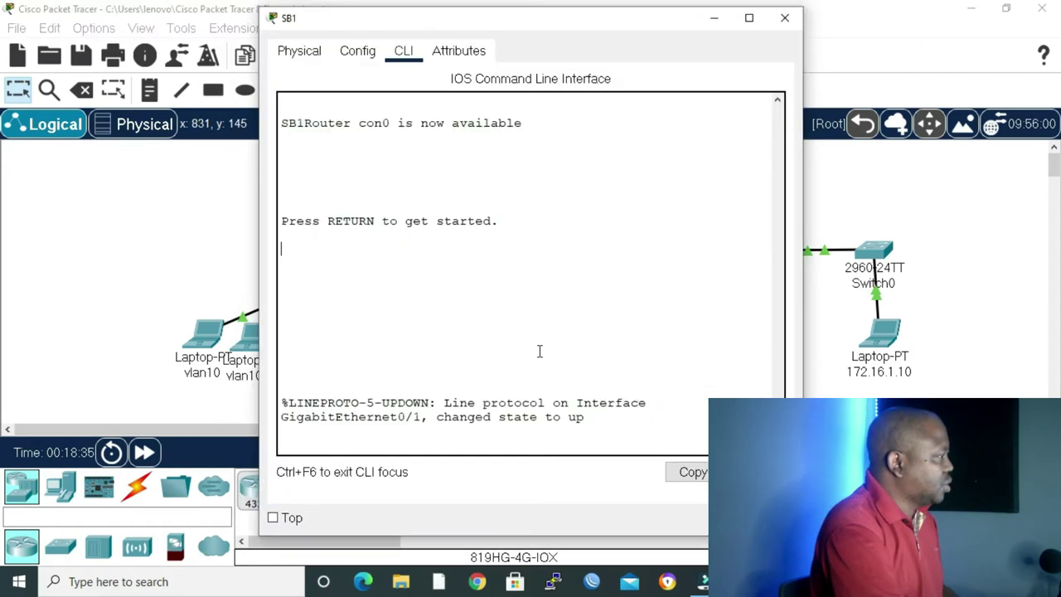
click(580, 418)
key(Return)
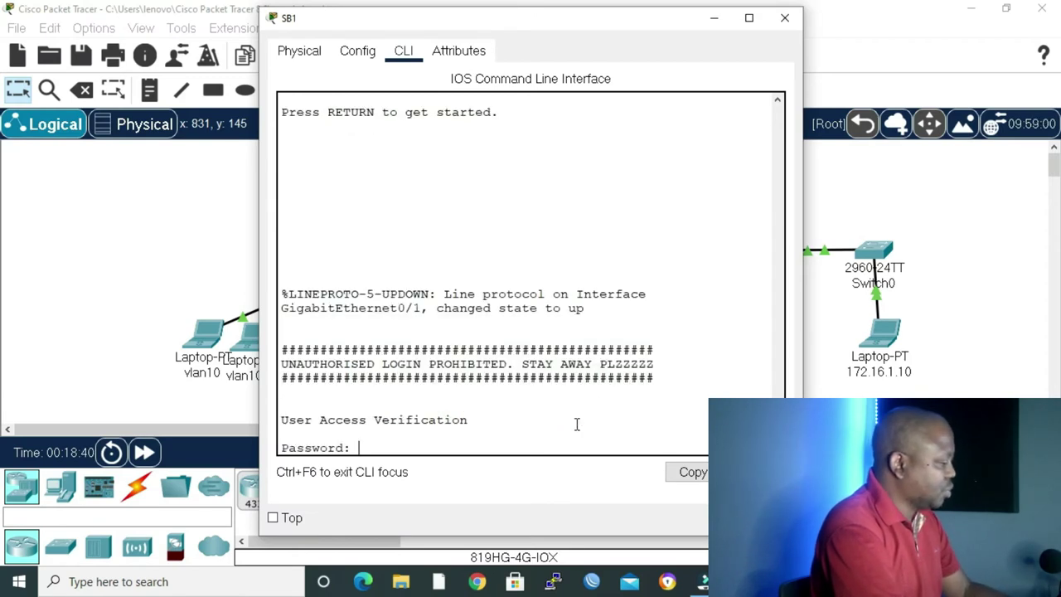
Log in to SB1 with enable access and display its routing table
key(Return)
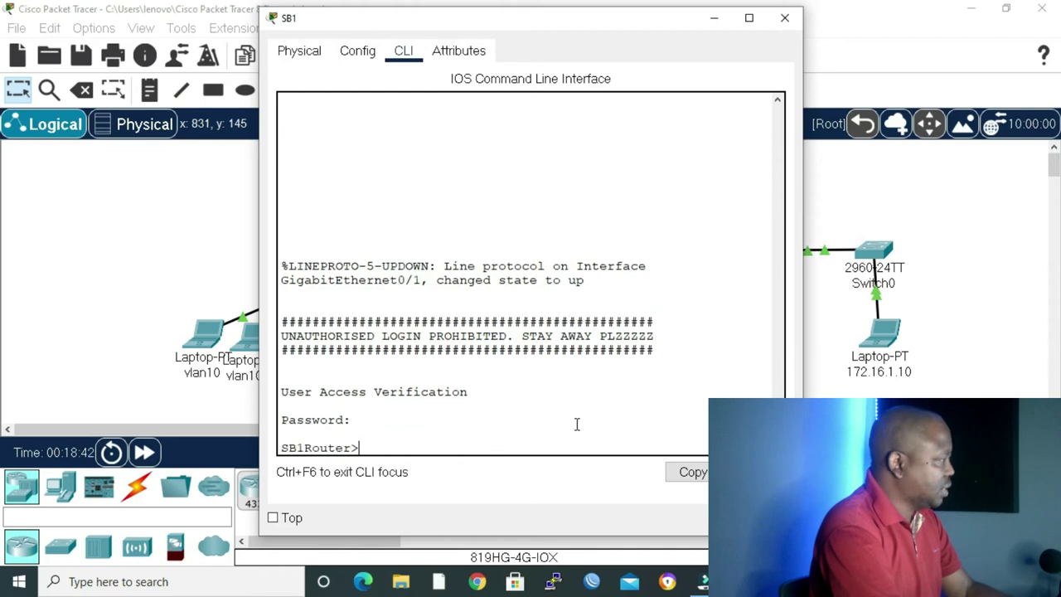
text(ena)
key(Return)
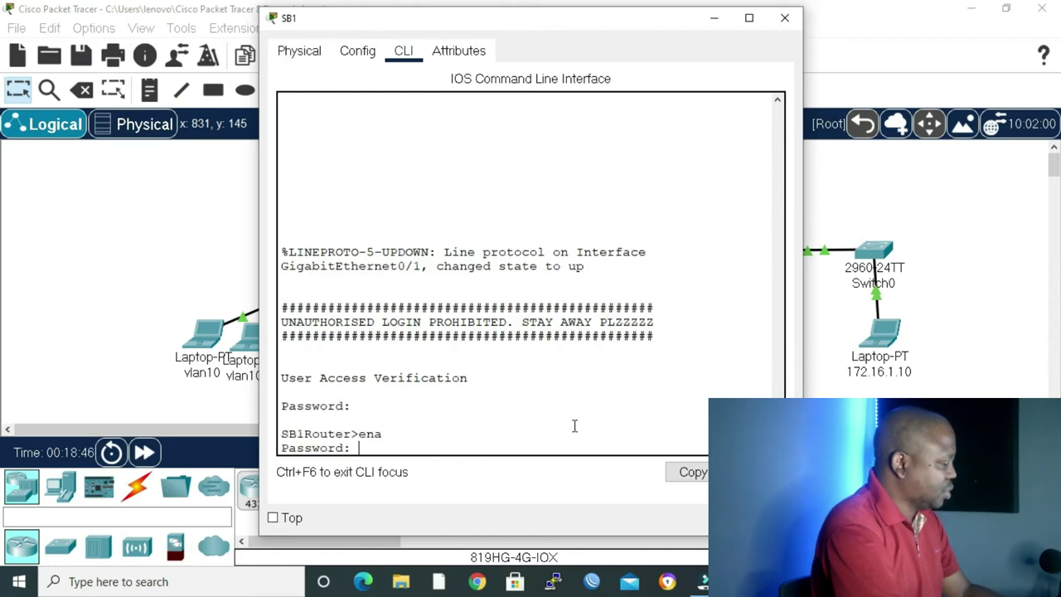
key(Return)
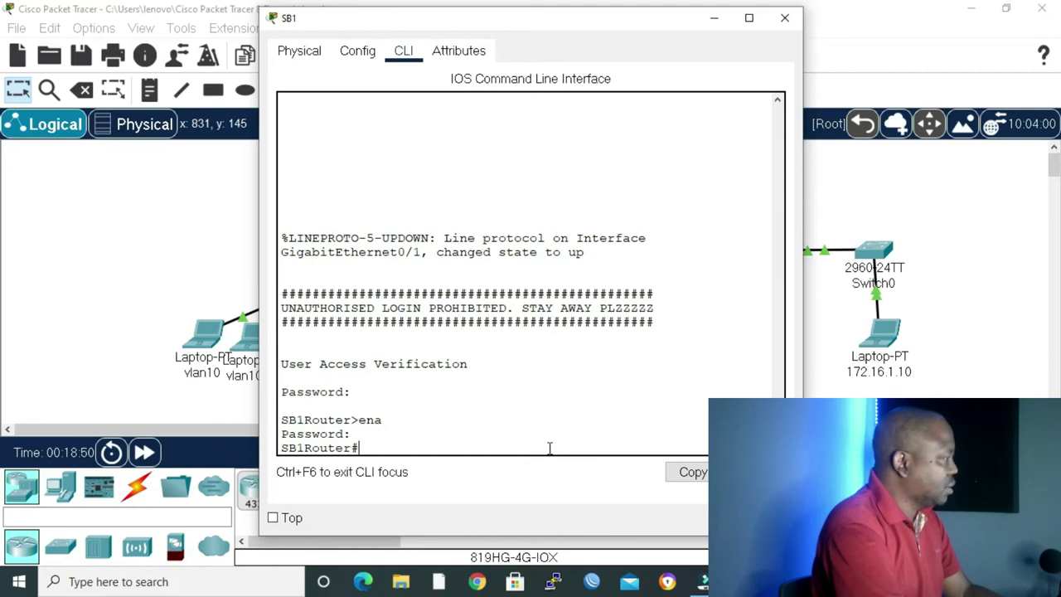
text(show ip route)
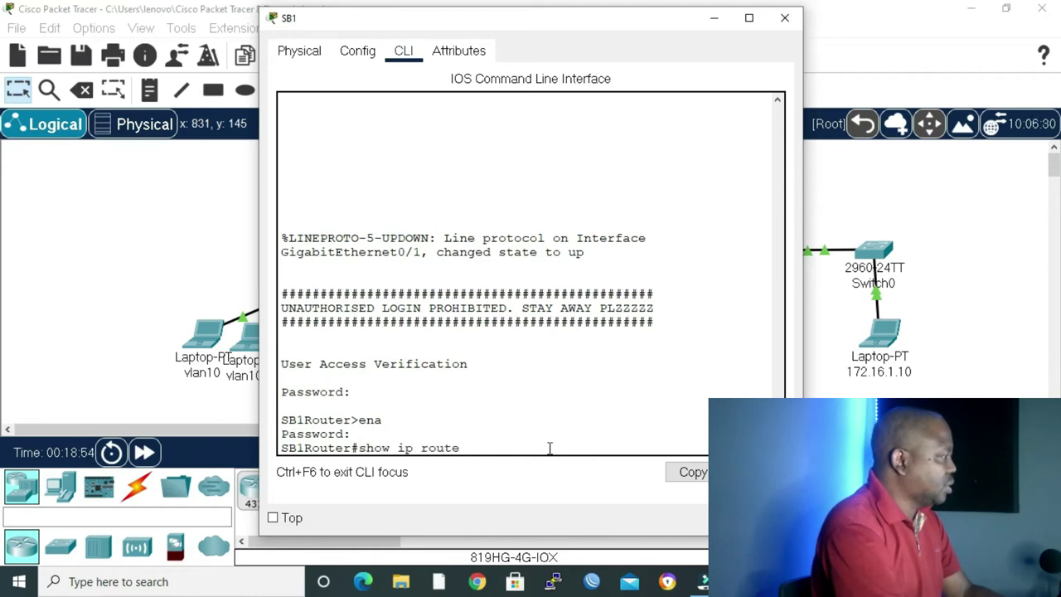
key(Return)
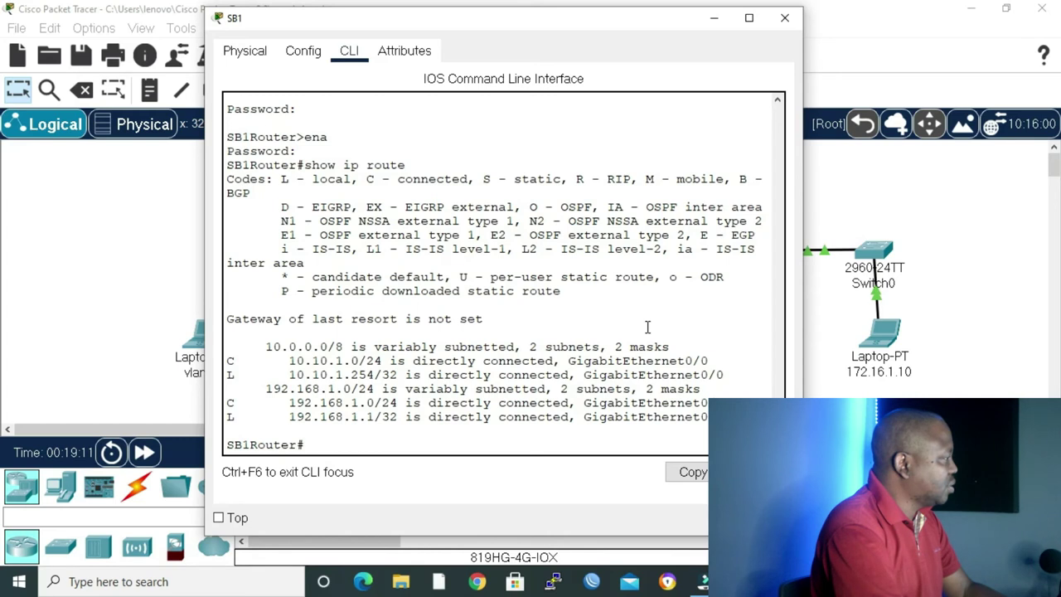
On SB1, add static route 172.16.1.0 255.255.255.0 via 192.168.1.2 in global configuration
text(conf t)
key(Return)
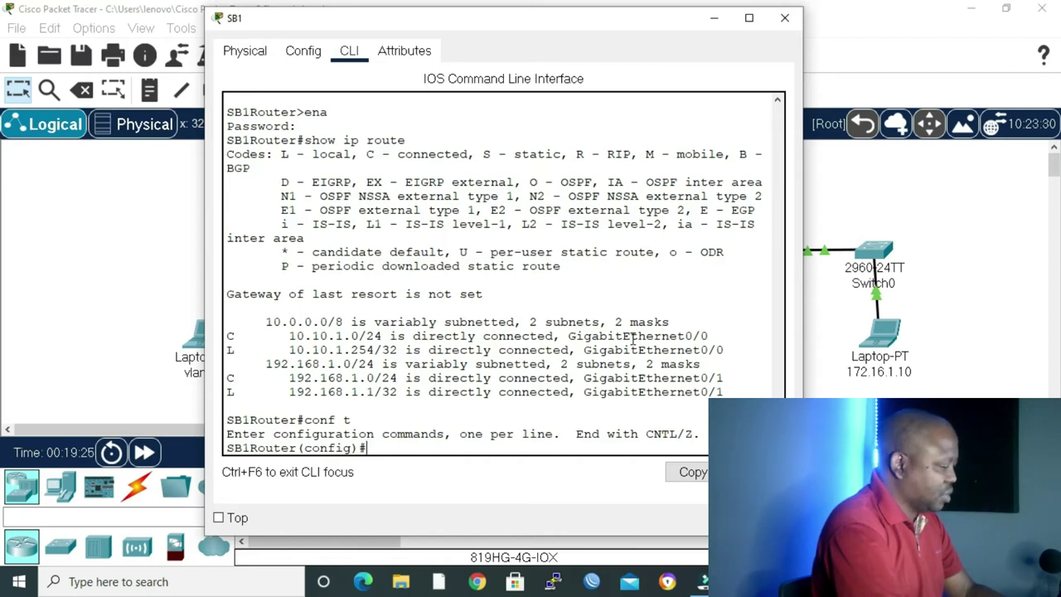
text(ip route)
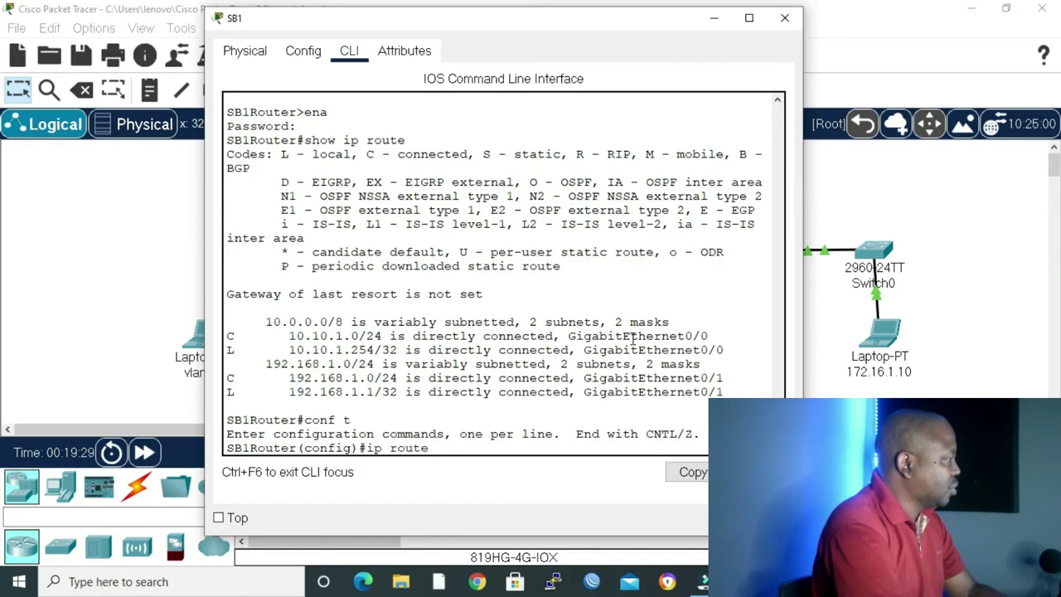
text( 172)
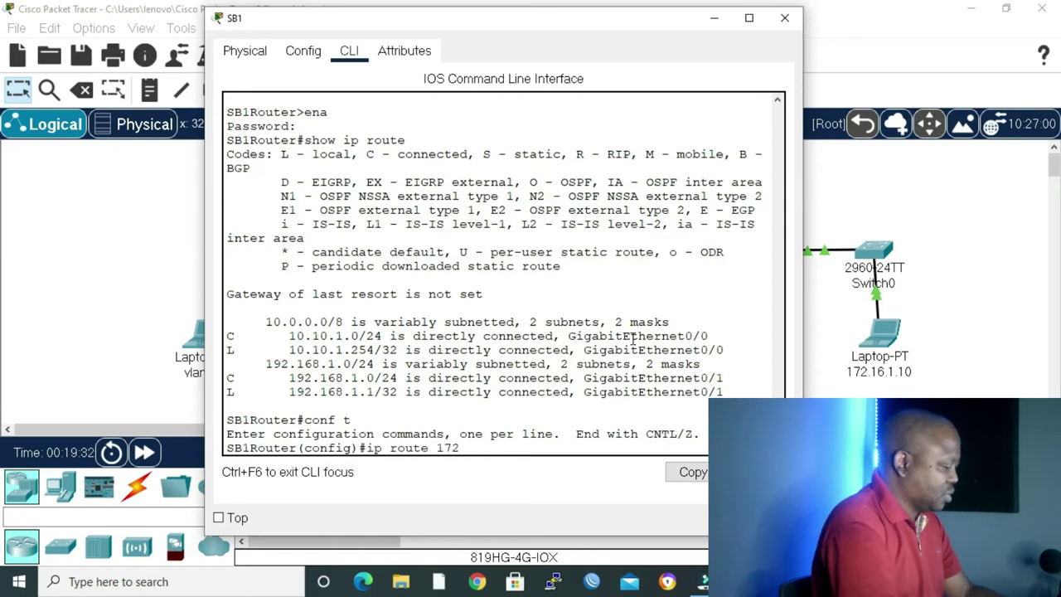
text(.16.1.0)
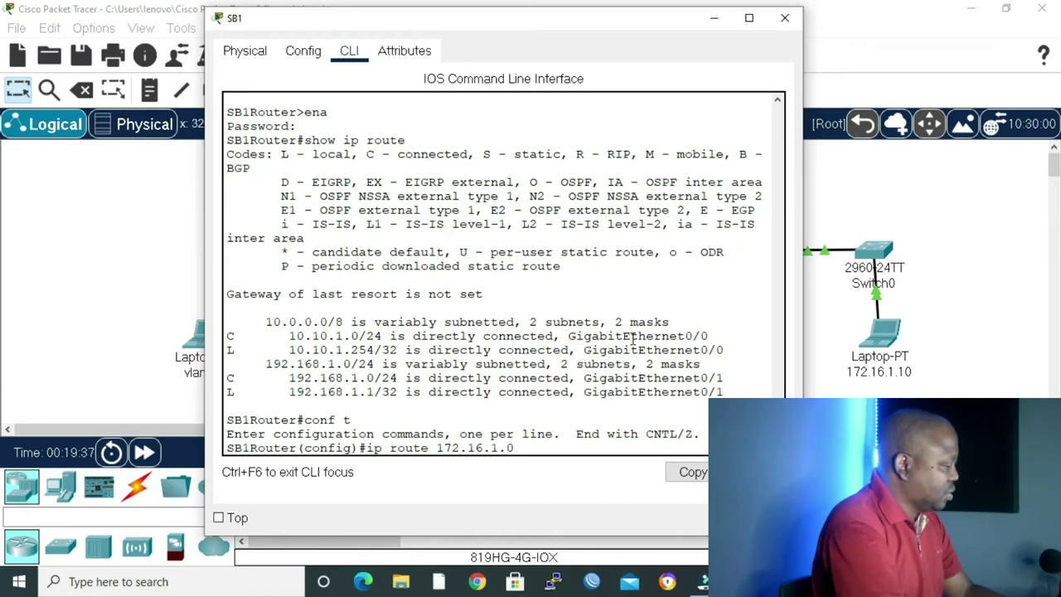
text( 255)
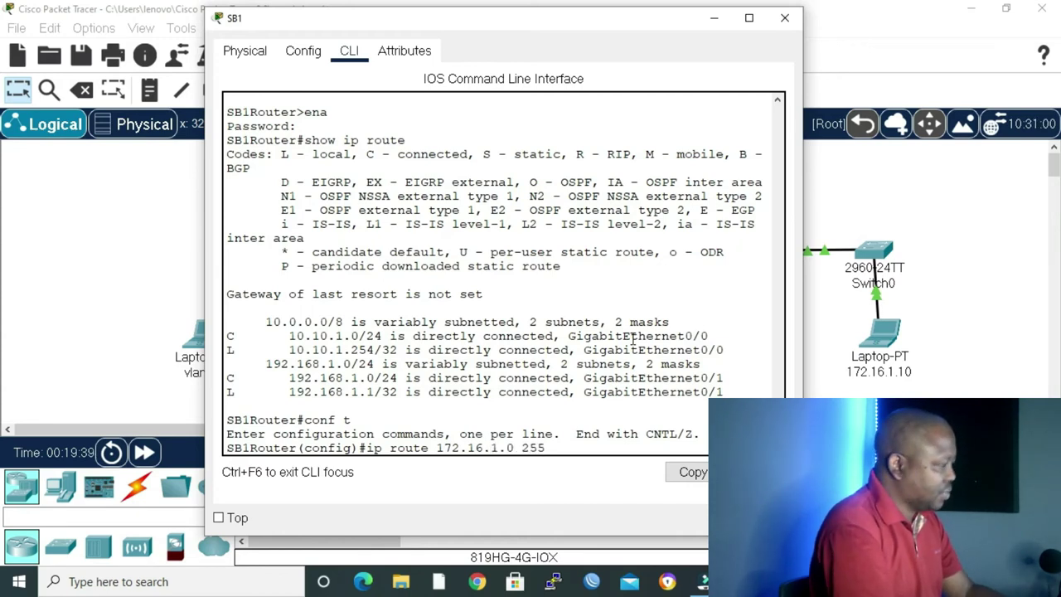
text(.255.)
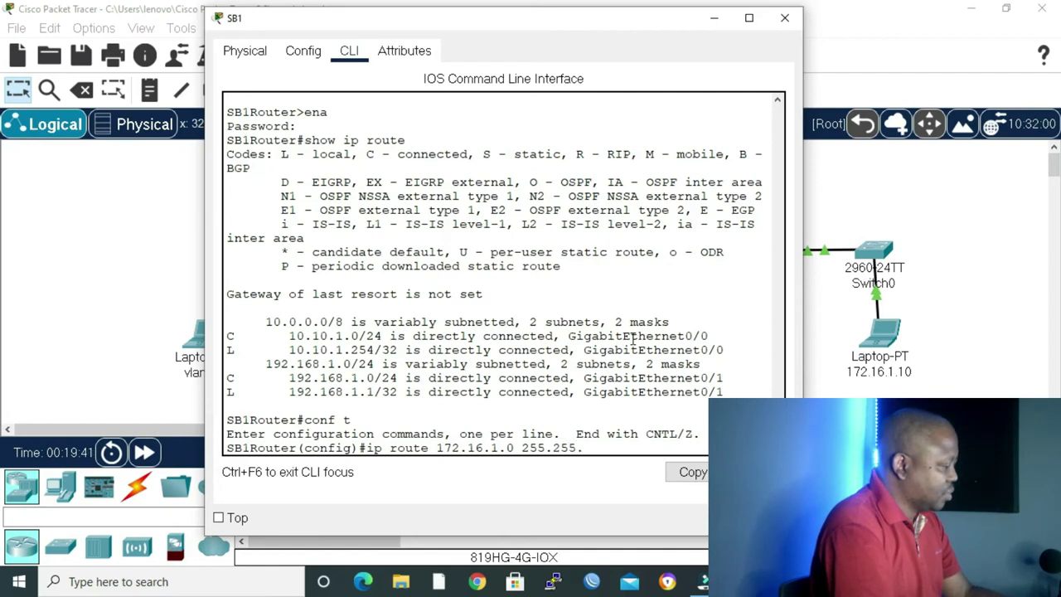
text(255.0)
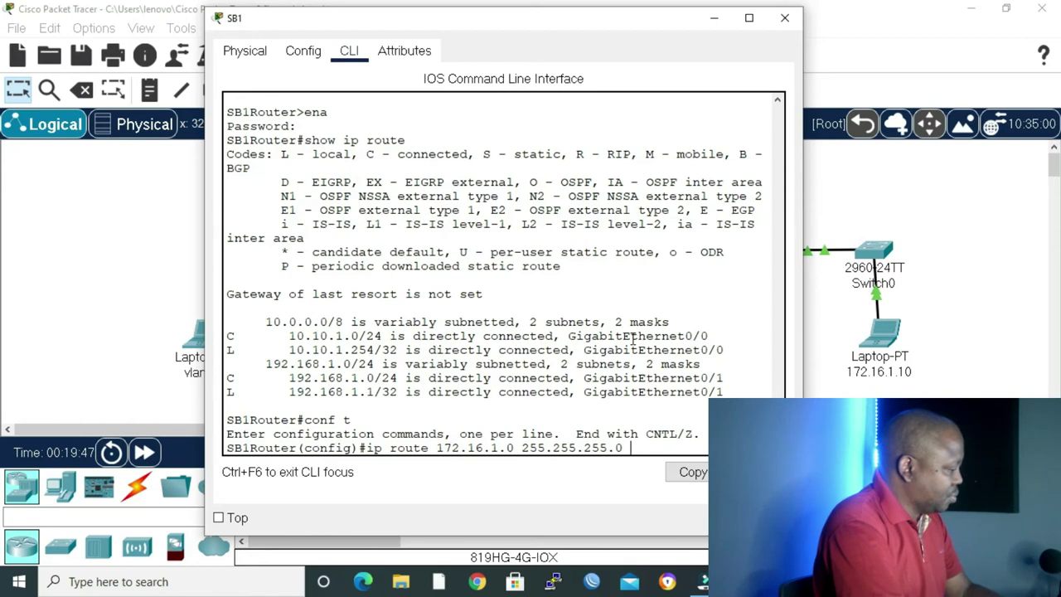
text( 192)
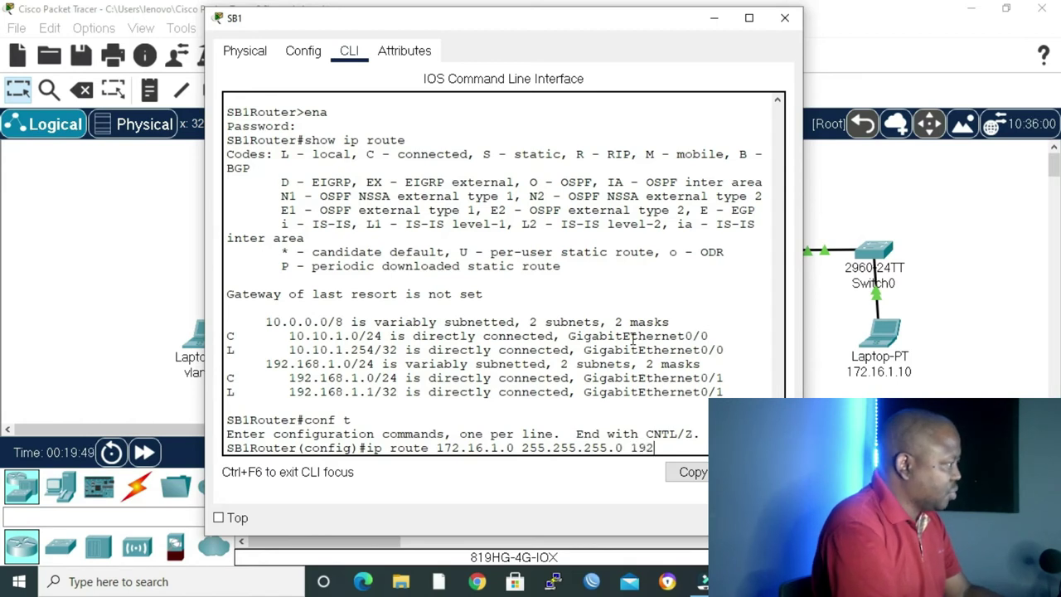
text(.1)
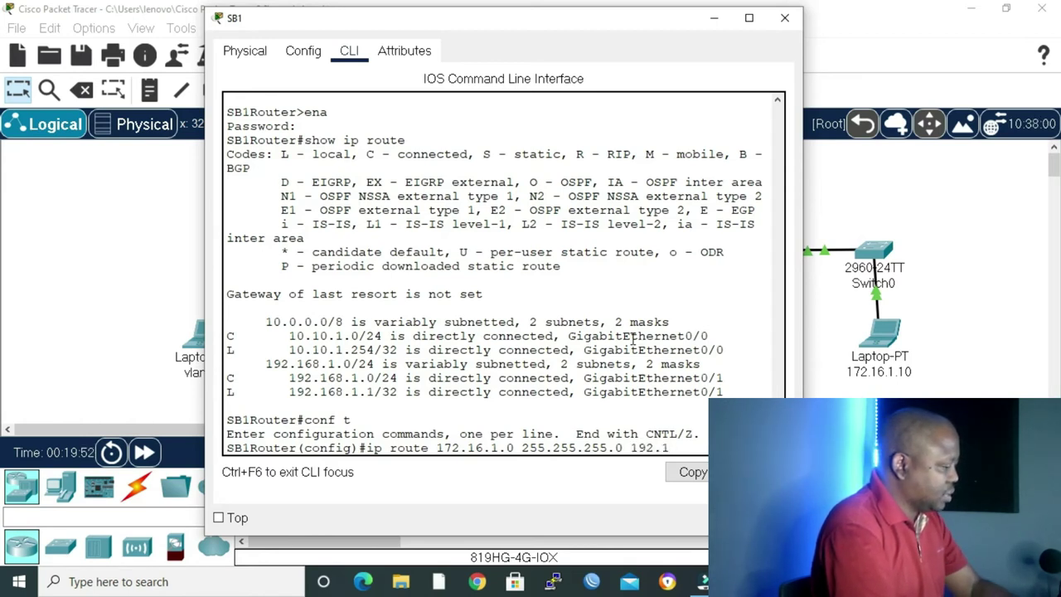
text(68.1.)
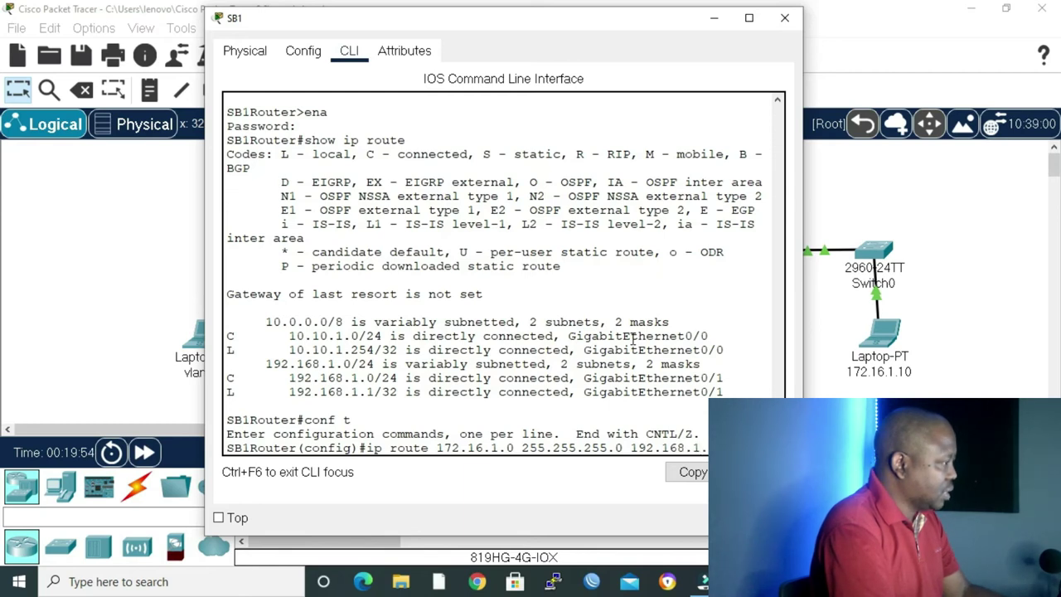
key(Return)
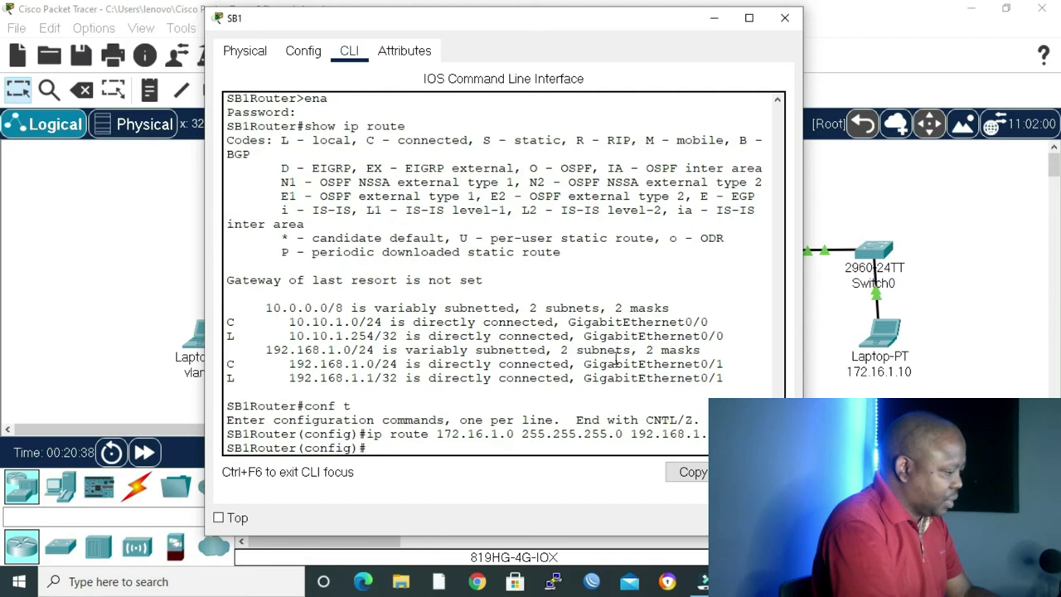
Run do show ip route to confirm the S 172.16.1.0/24 via 192.168.1.2 entry
text(do)
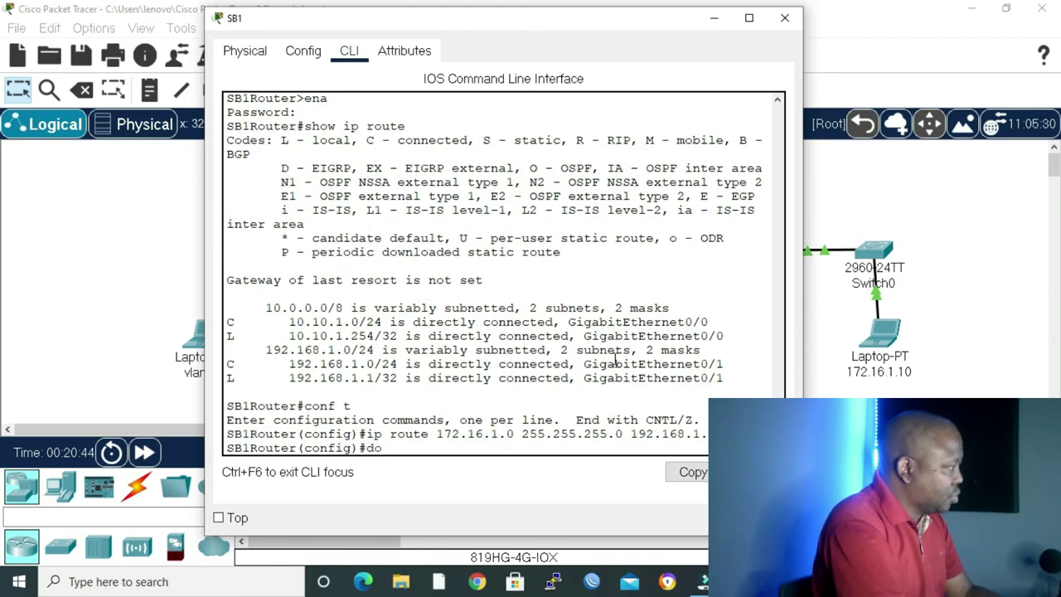
text( show ip ro)
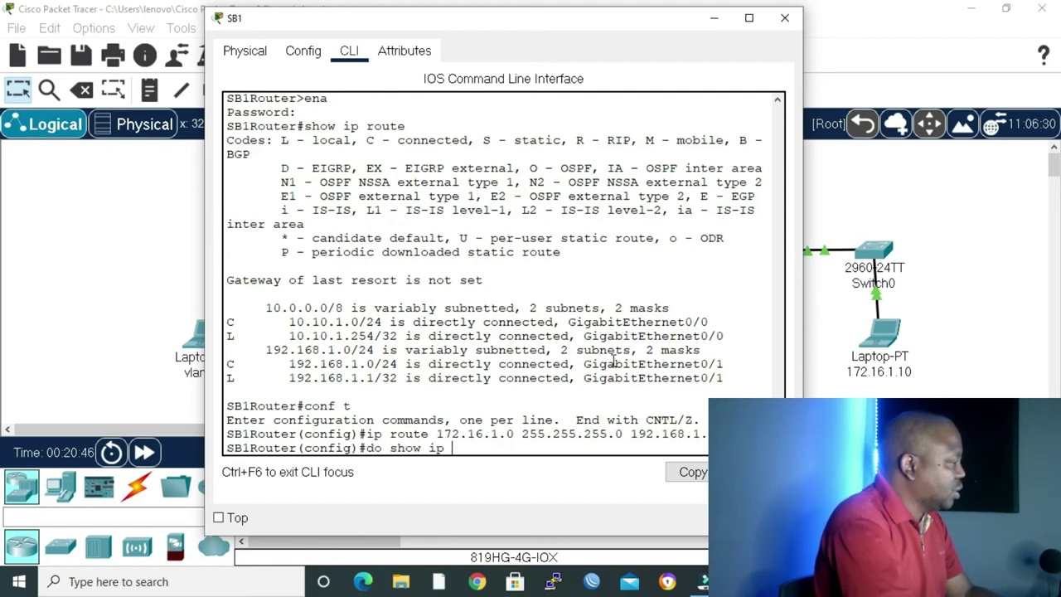
text(ute)
key(Return)
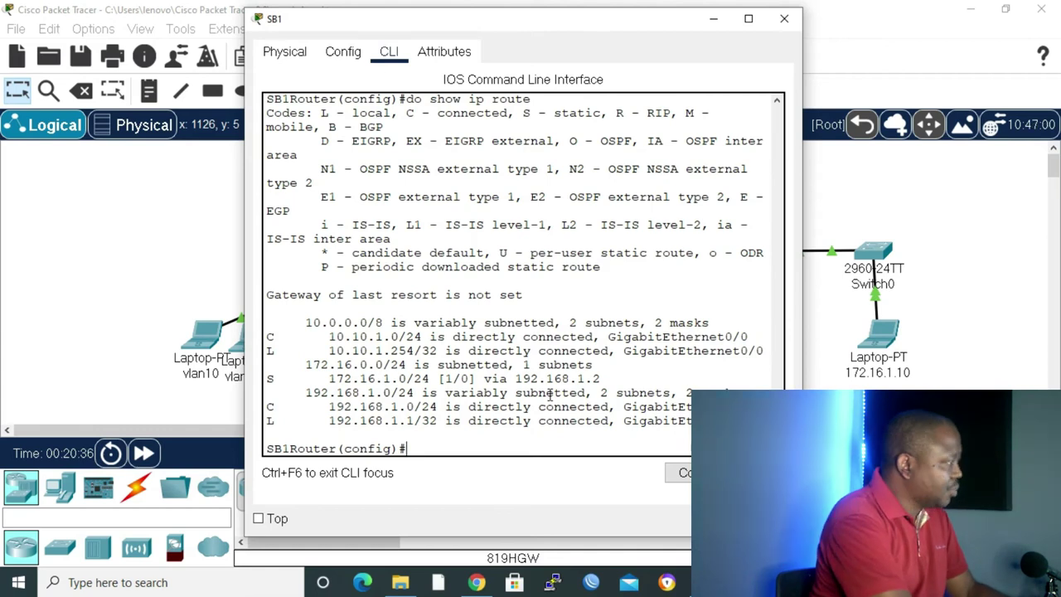
Add SB1 static routes to 10.10.10.0/24 and 10.10.20.0/24 via 10.10.1.1
text(ip )
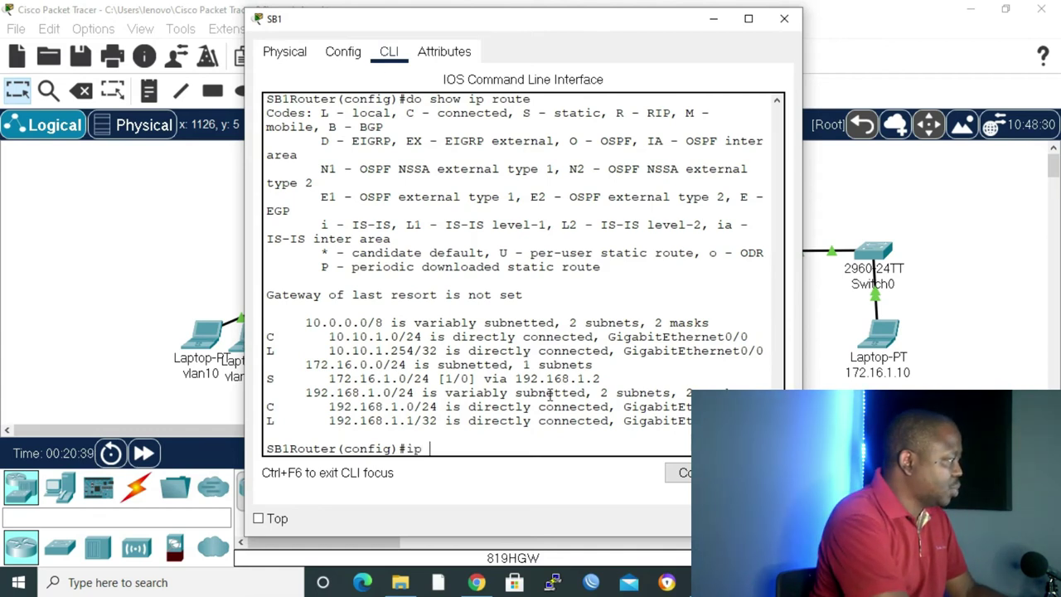
text(route 10.10)
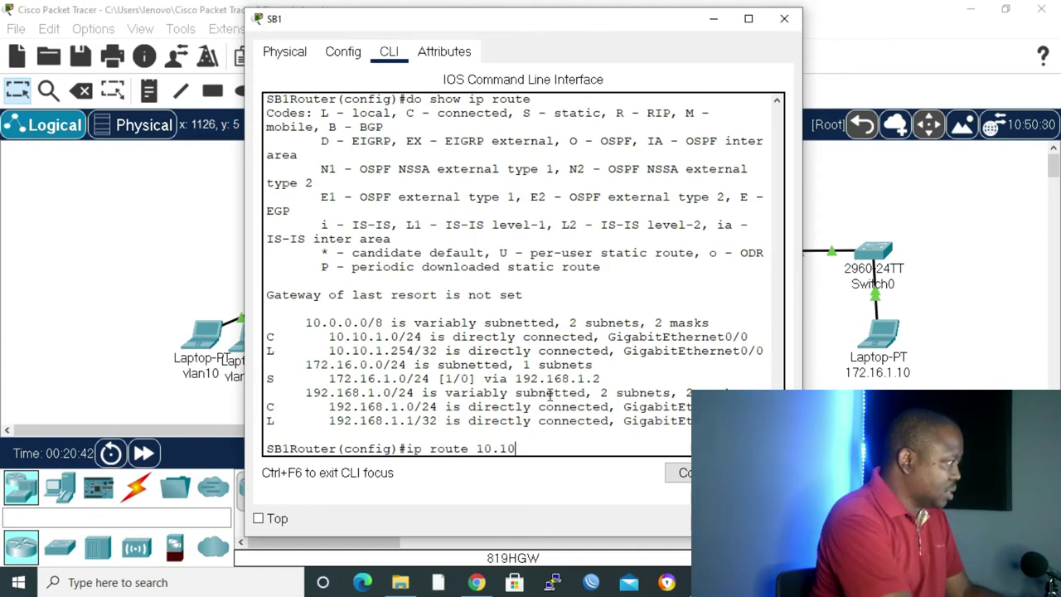
text(.10.)
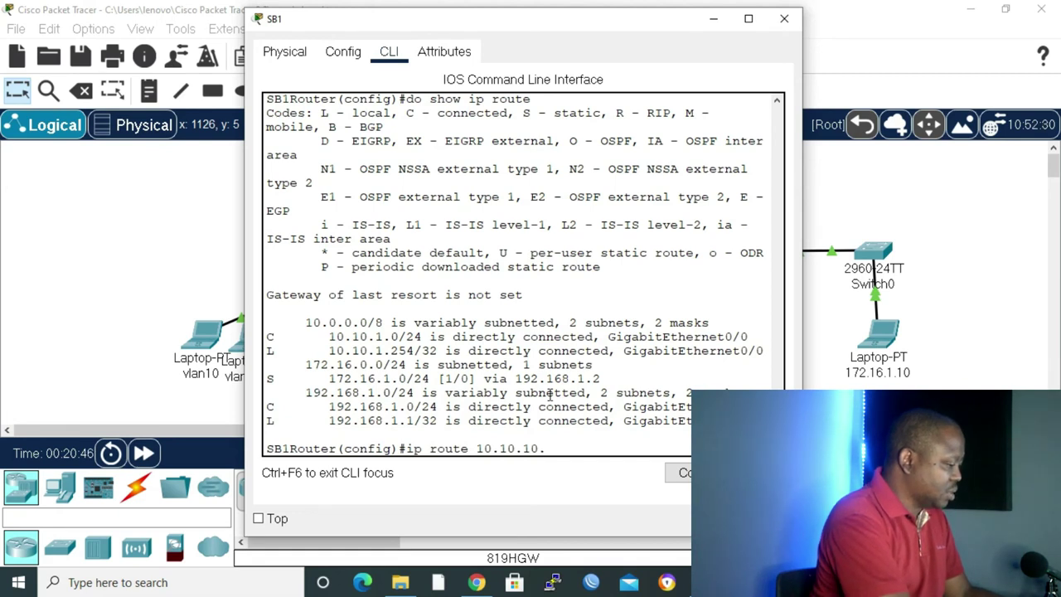
text(0 255.)
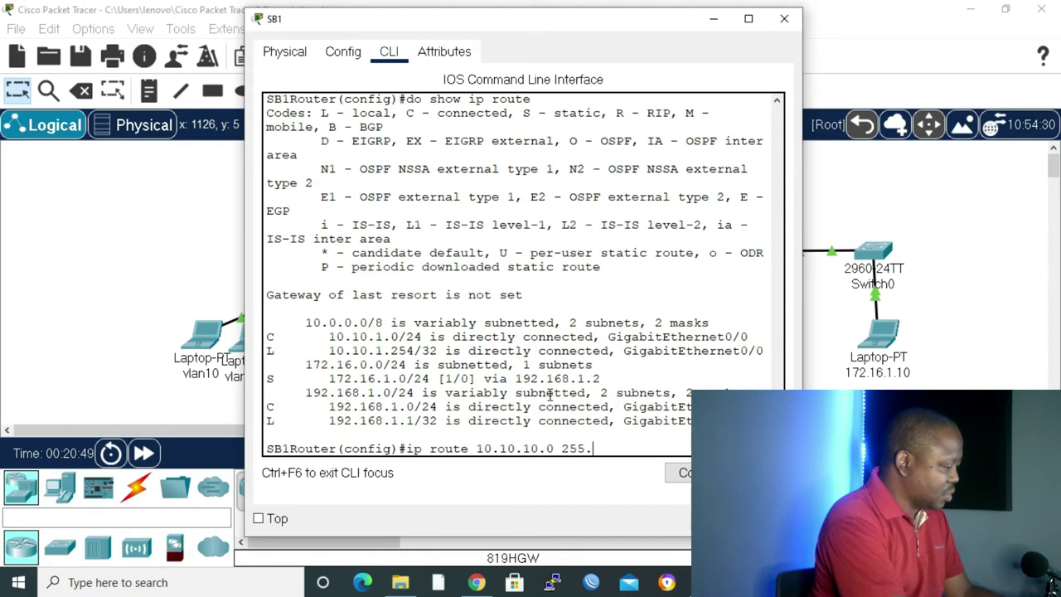
text(255.255.2)
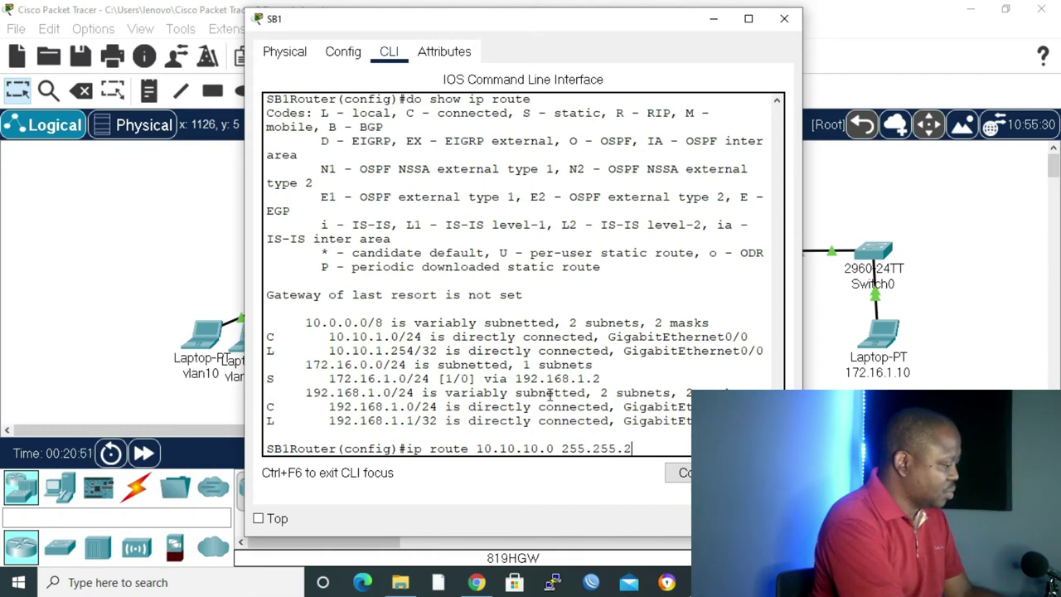
text(55.0)
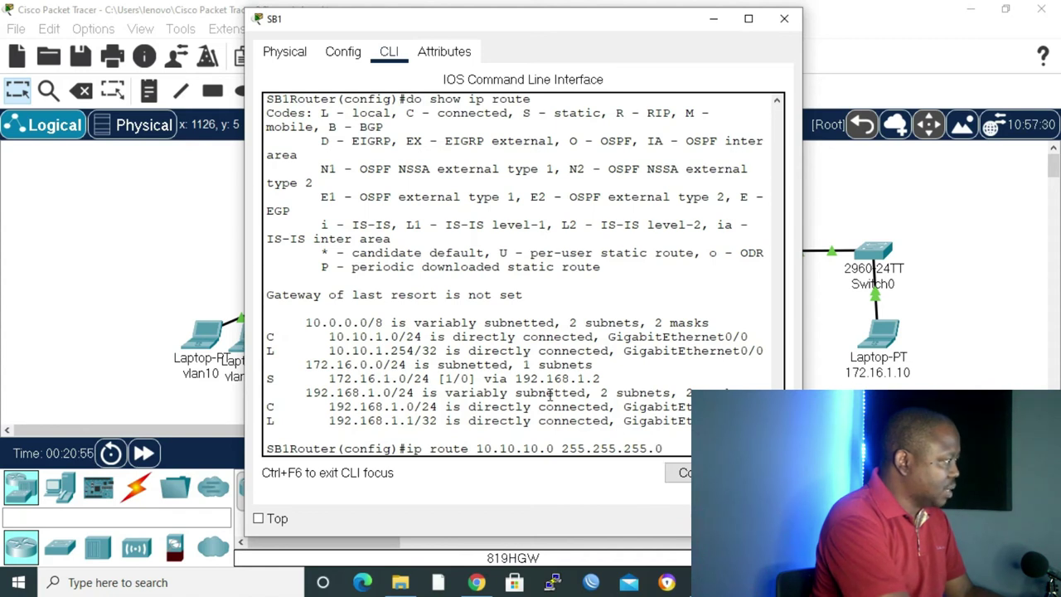
text( 10.)
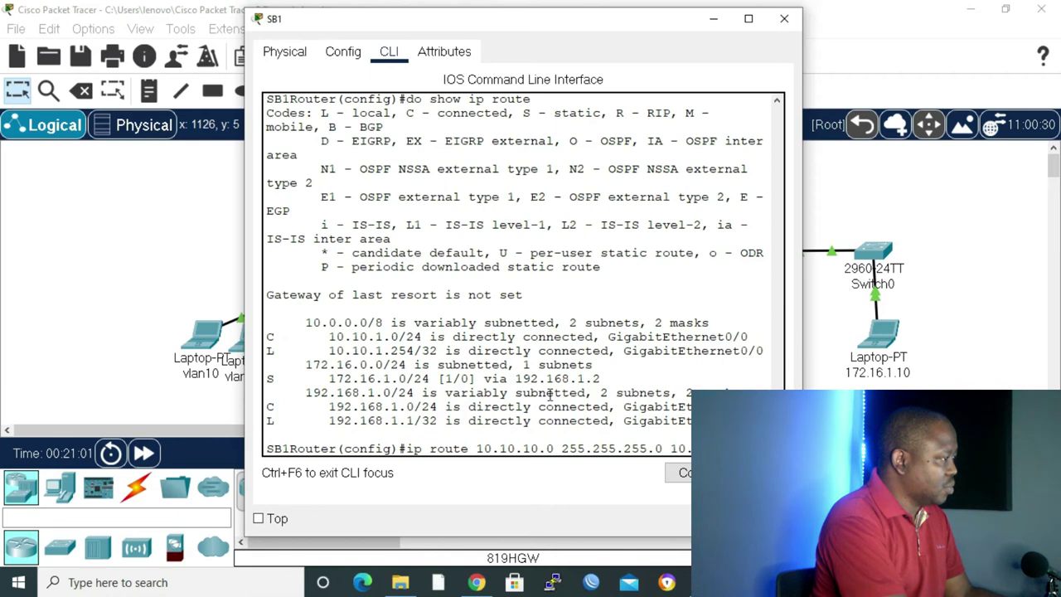
key(Return)
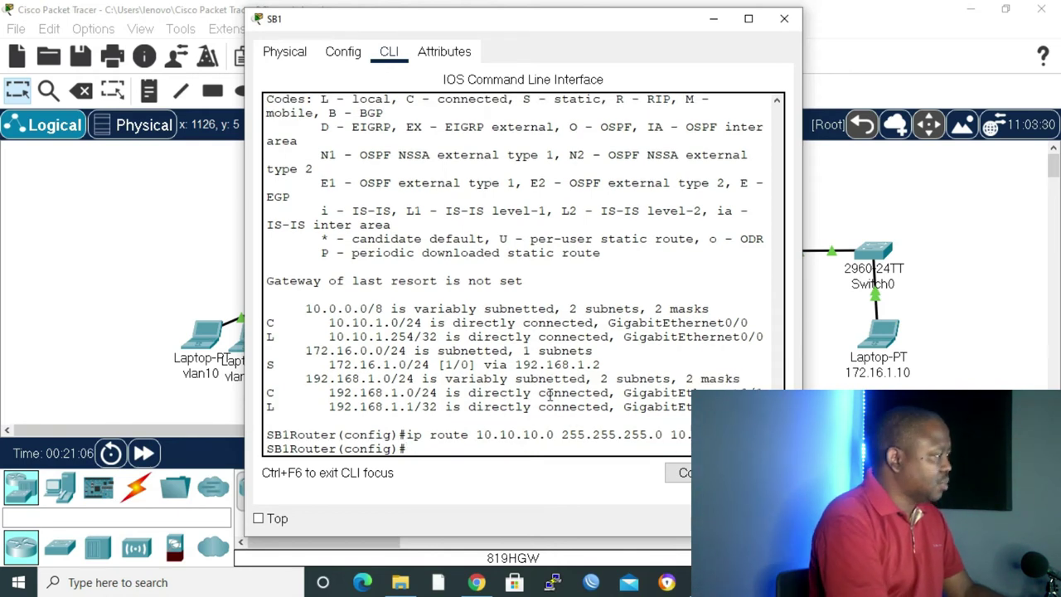
key(Up)
key(Left)
key(Left)
key(Left)
key(Left)
key(Left)
key(Left)
key(Left)
key(Left)
key(Left)
key(Left)
key(Left)
key(Left)
key(Left)
key(Left)
key(Left)
key(Left)
key(Left)
key(Left)
key(Left)
key(Left)
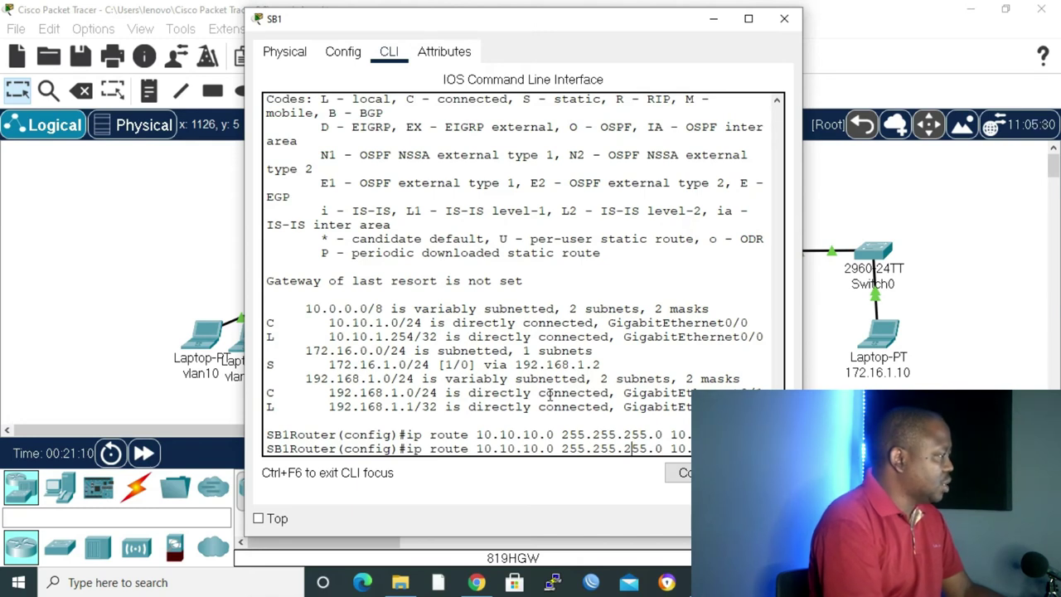
key(BackSpace)
text(2)
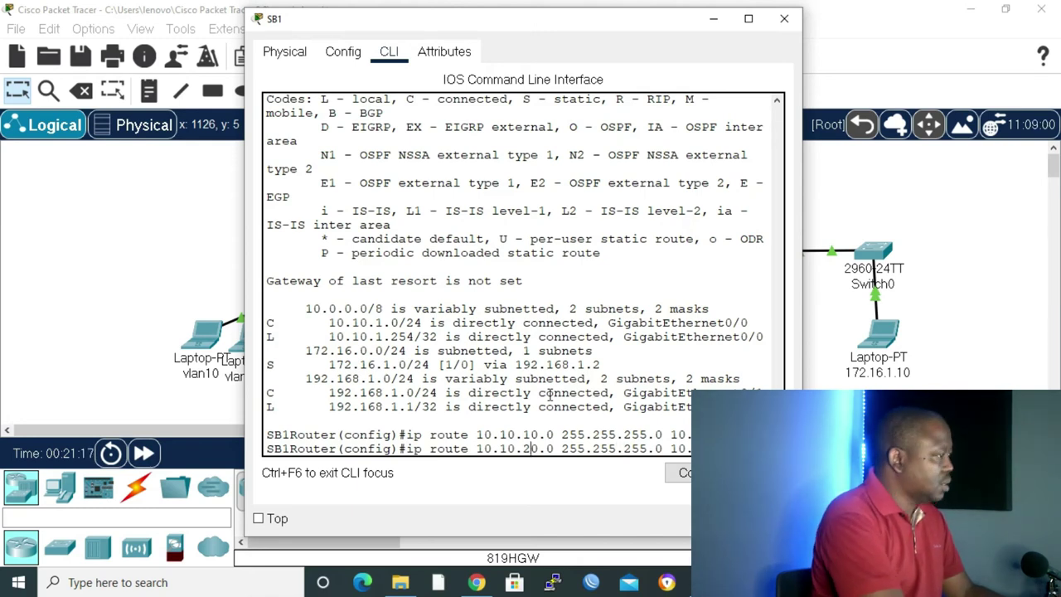
key(Return)
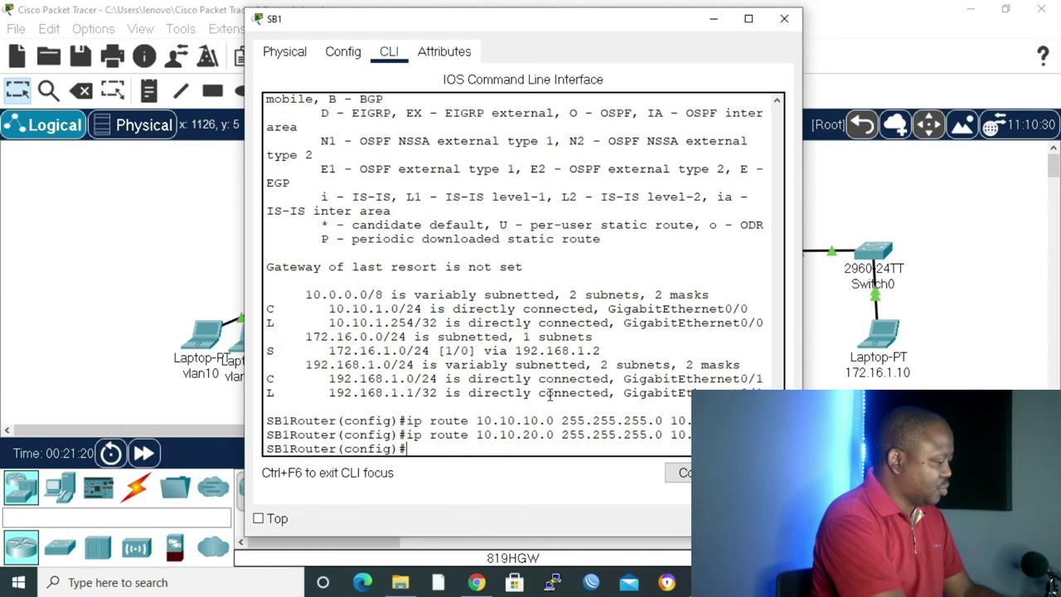
text(do show ip ro)
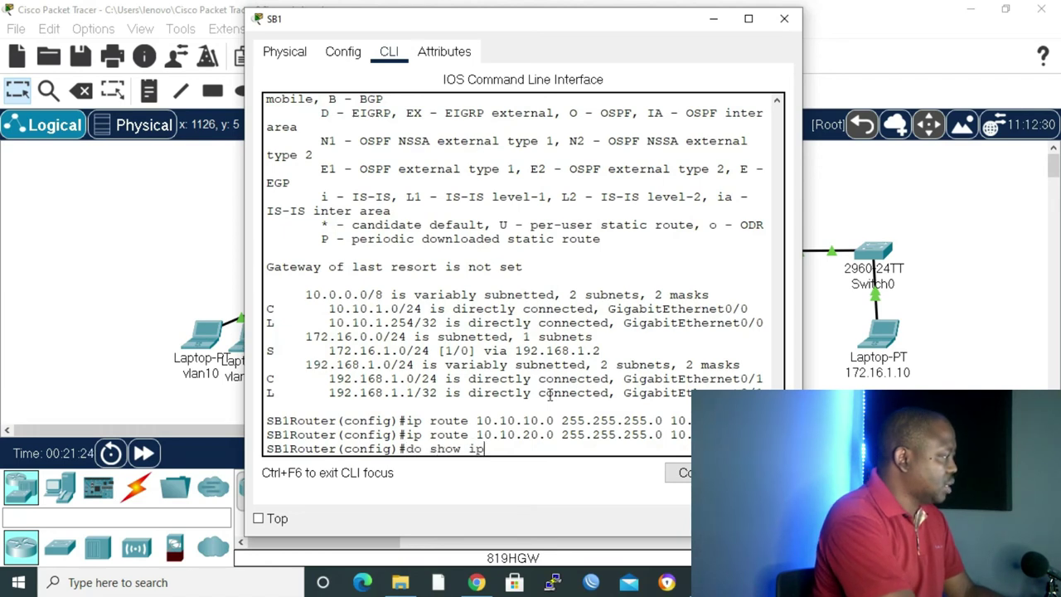
text(ute)
Display SB1's updated routing table and leave configuration mode
key(Return)
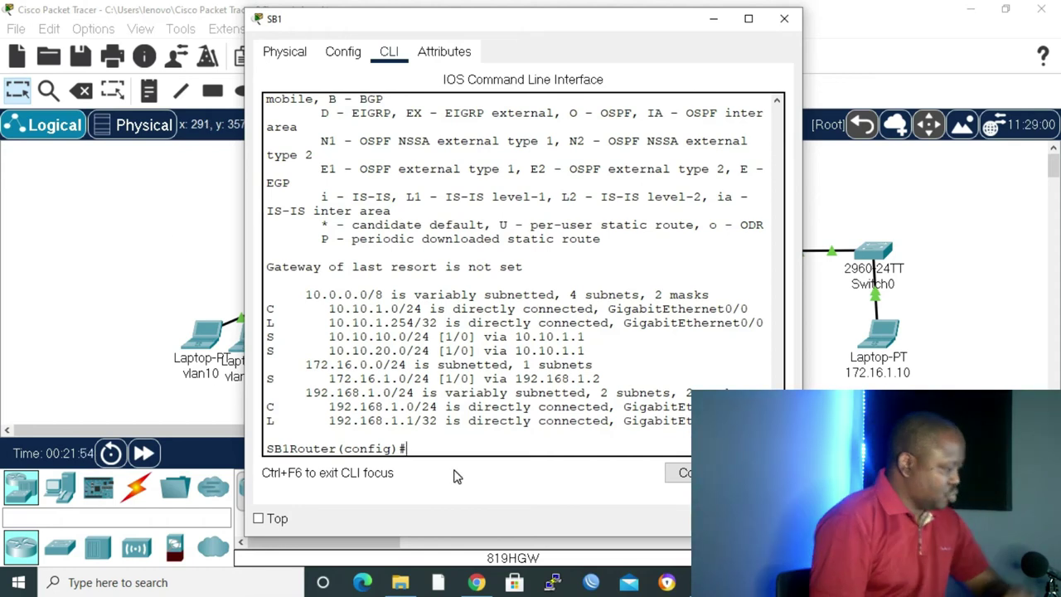
text(end)
key(Return)
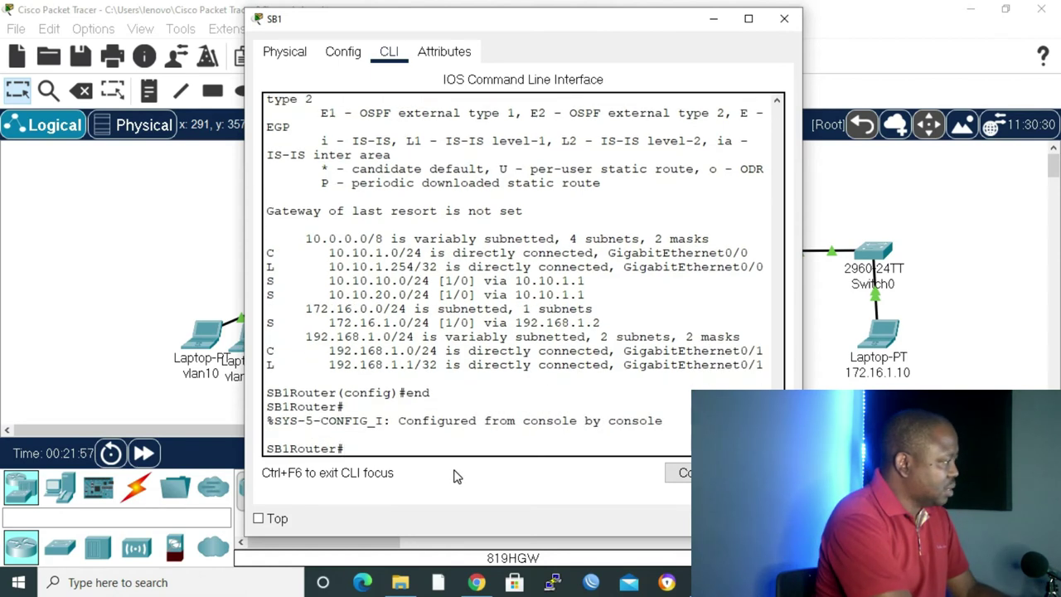
Copy SB1's running-config to startup-config with the default filename, then log out
text(wr)
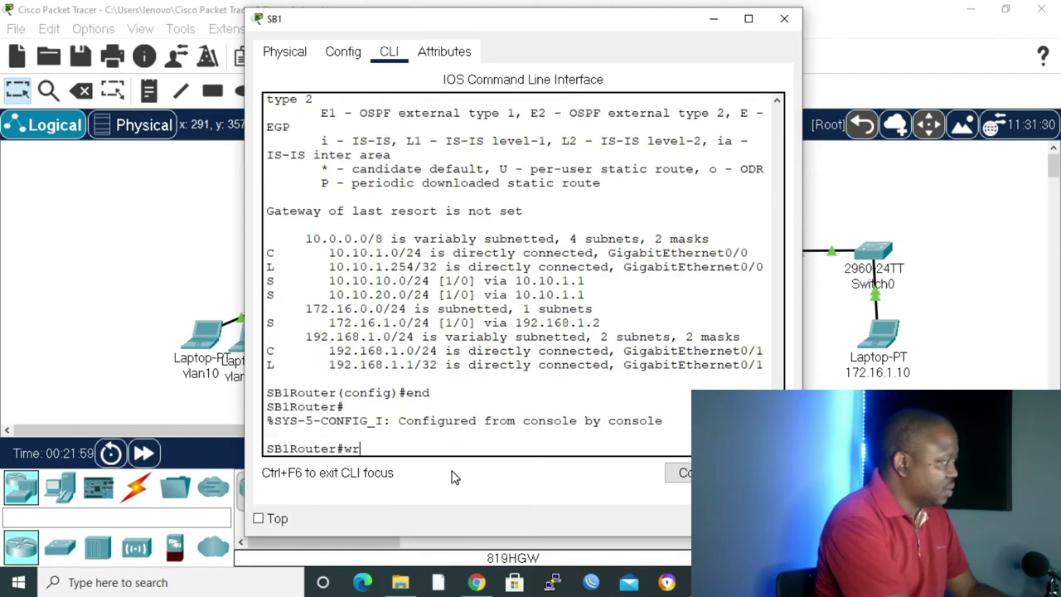
key(BackSpace)
key(BackSpace)
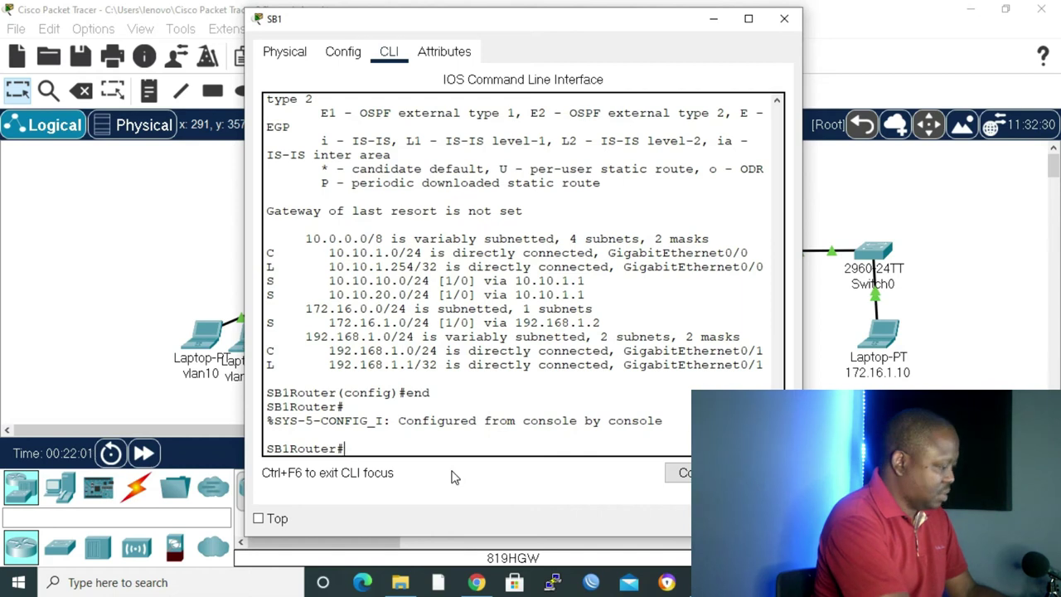
text(copy ru)
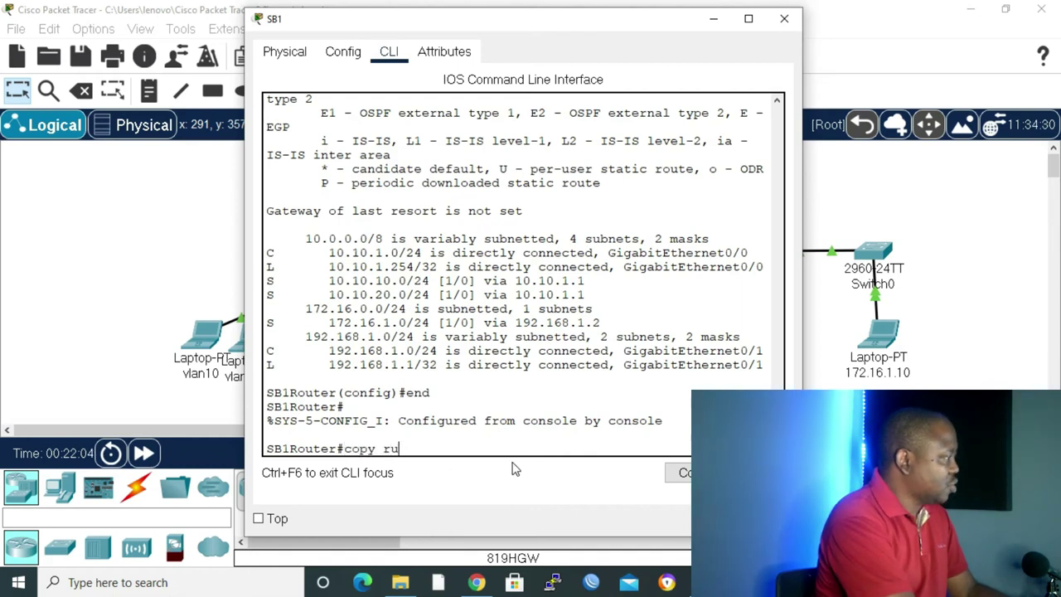
key(Tab)
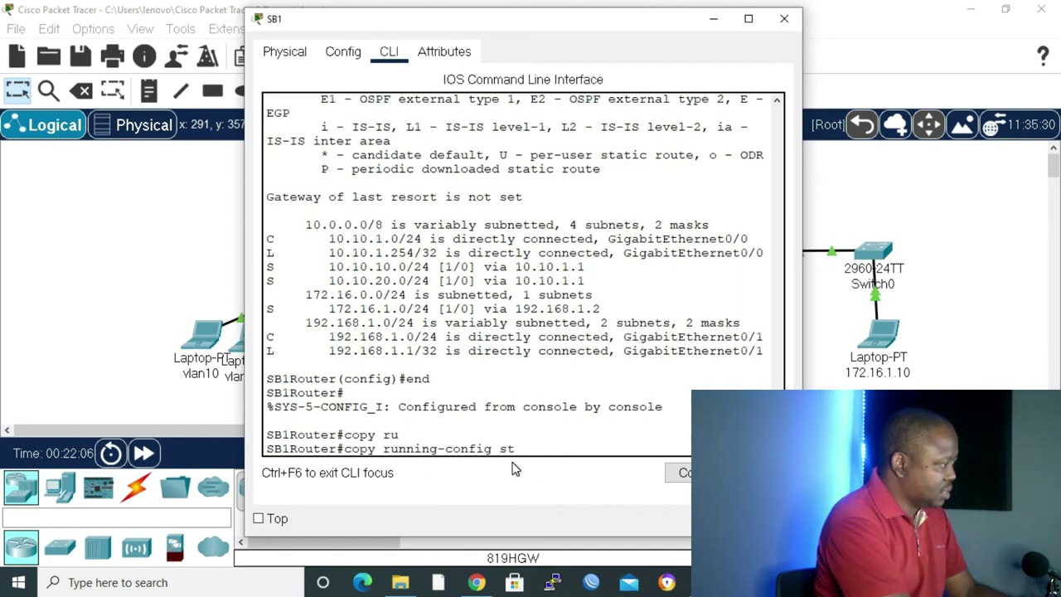
text(st)
key(Tab)
key(Return)
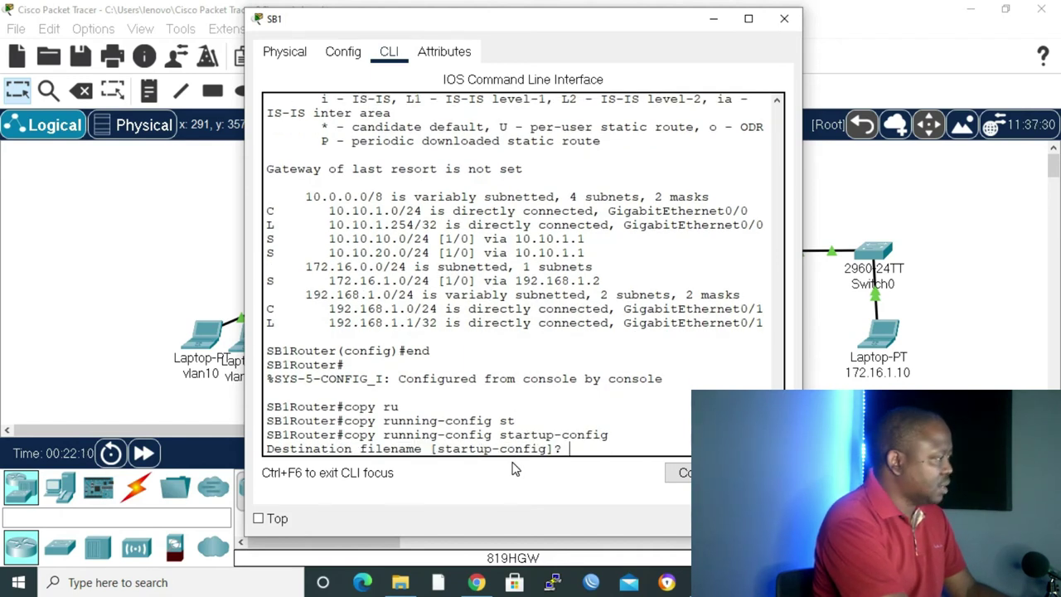
key(Return)
text(ex)
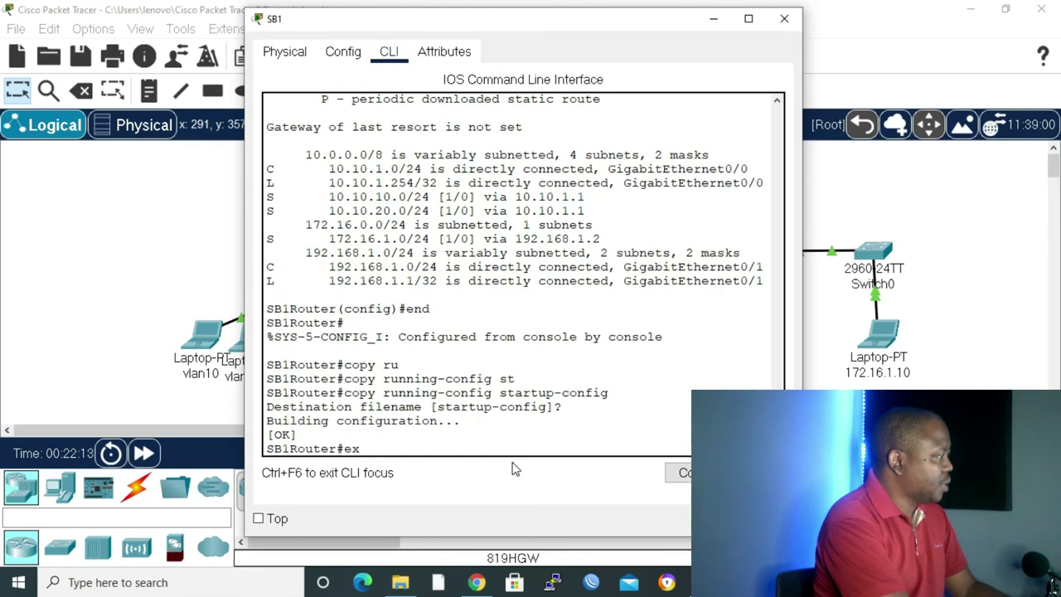
text(it)
key(Return)
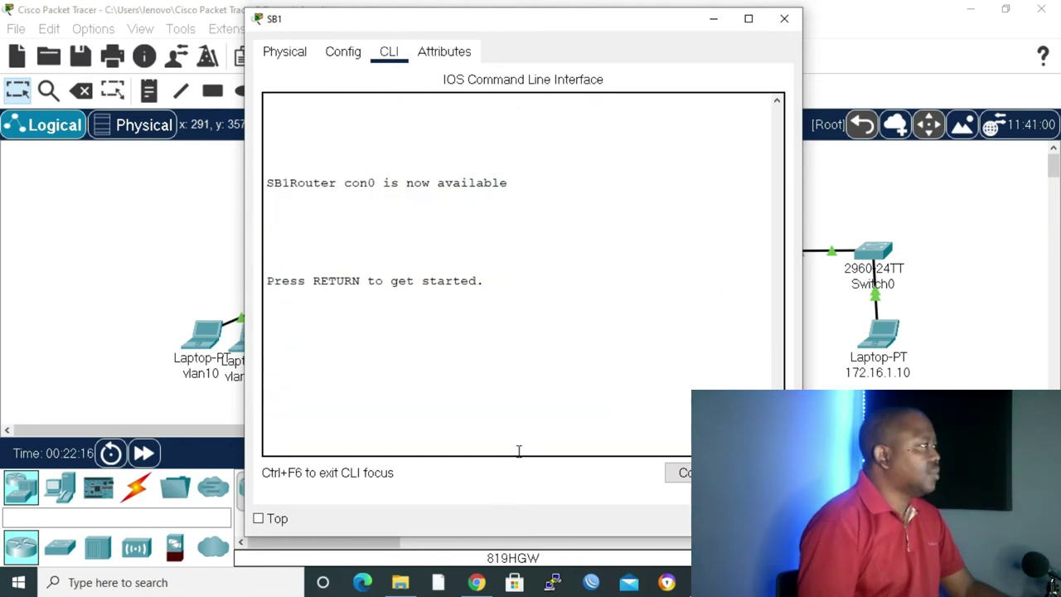
Close SB1's window and open router SB2's command line
click(785, 20)
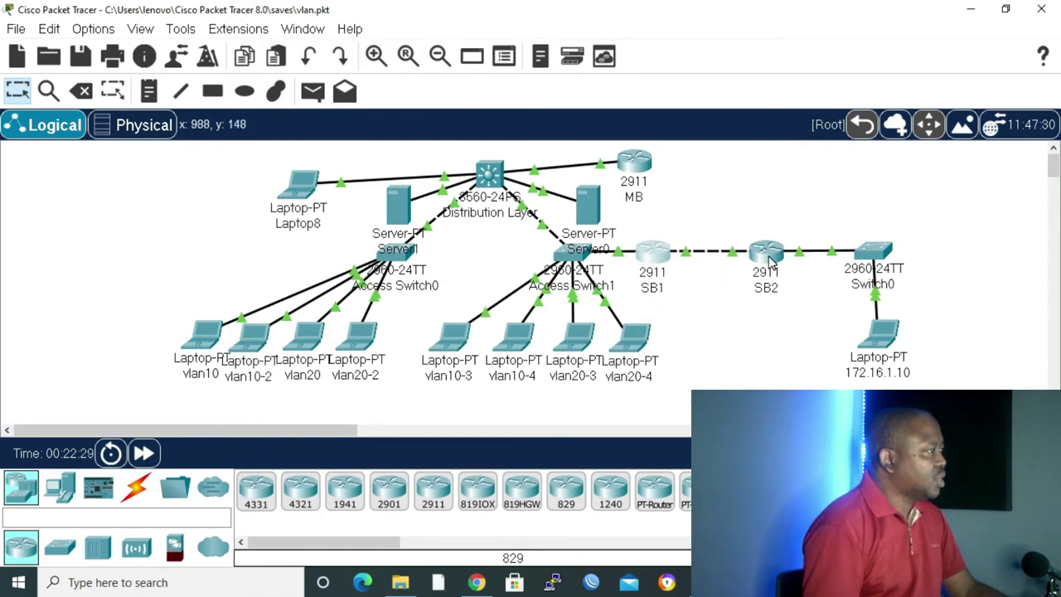
click(771, 262)
click(767, 257)
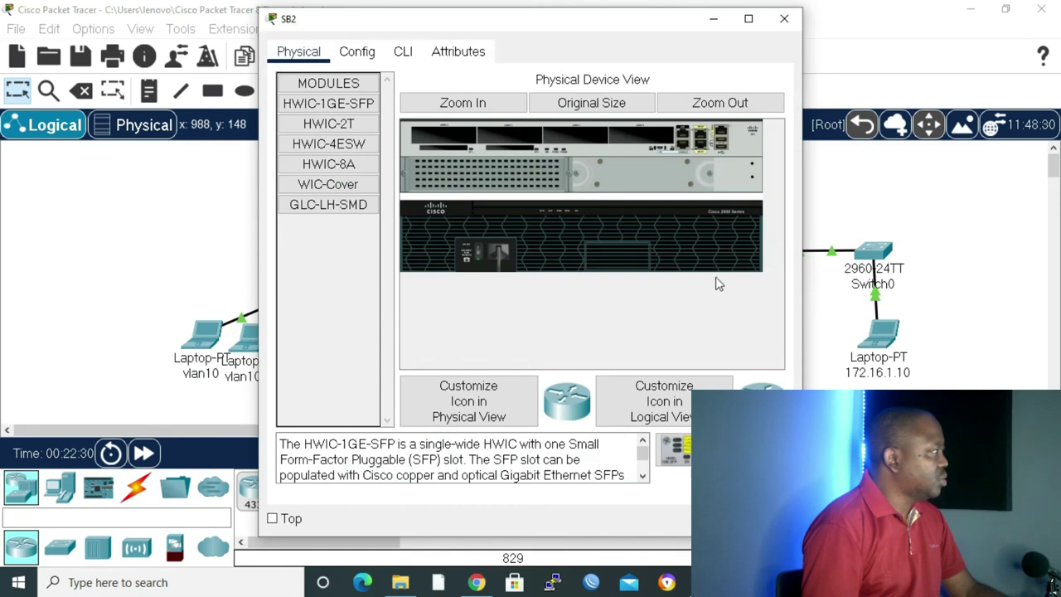
click(406, 53)
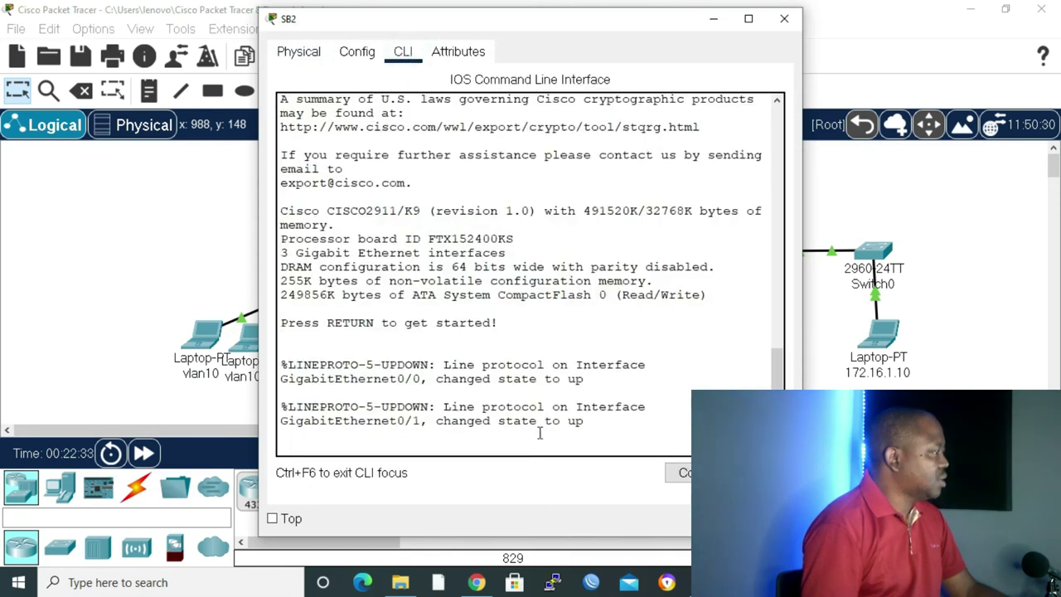
Log in to SB2 with enable access and enter global configuration mode
key(Return)
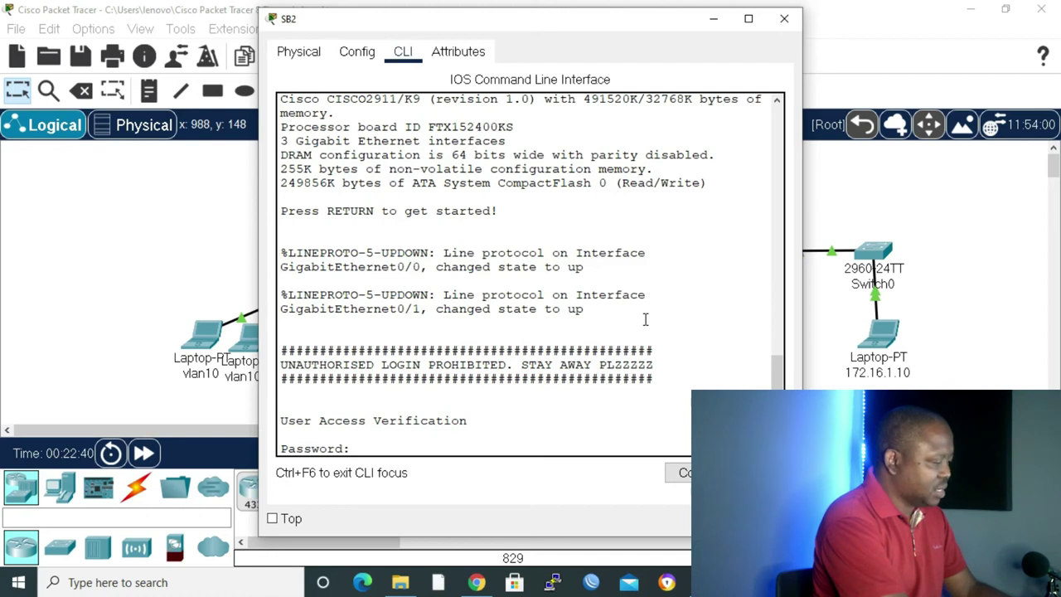
key(Return)
text(enab)
key(Return)
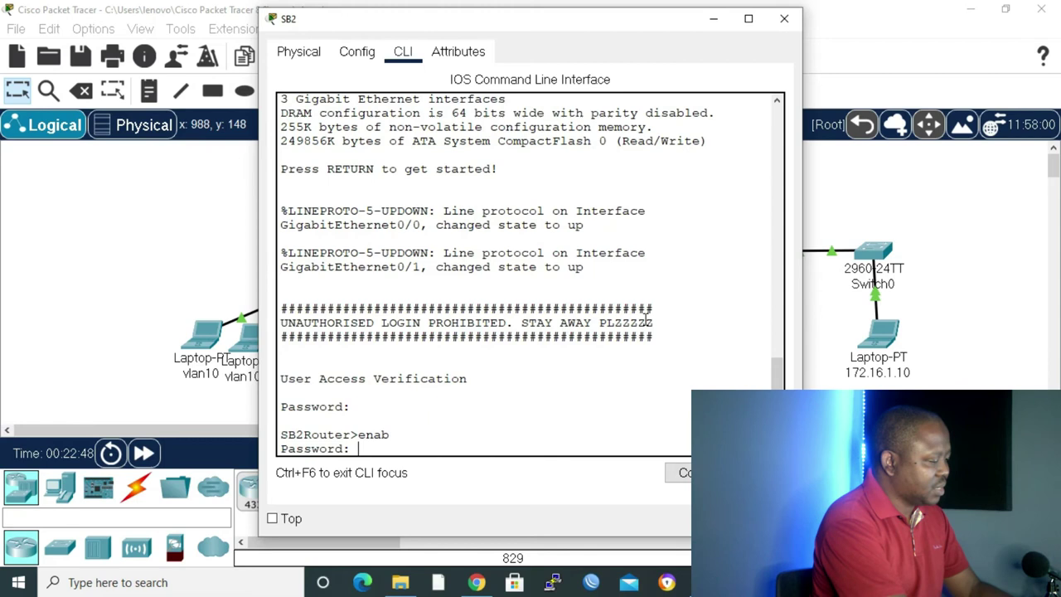
key(Return)
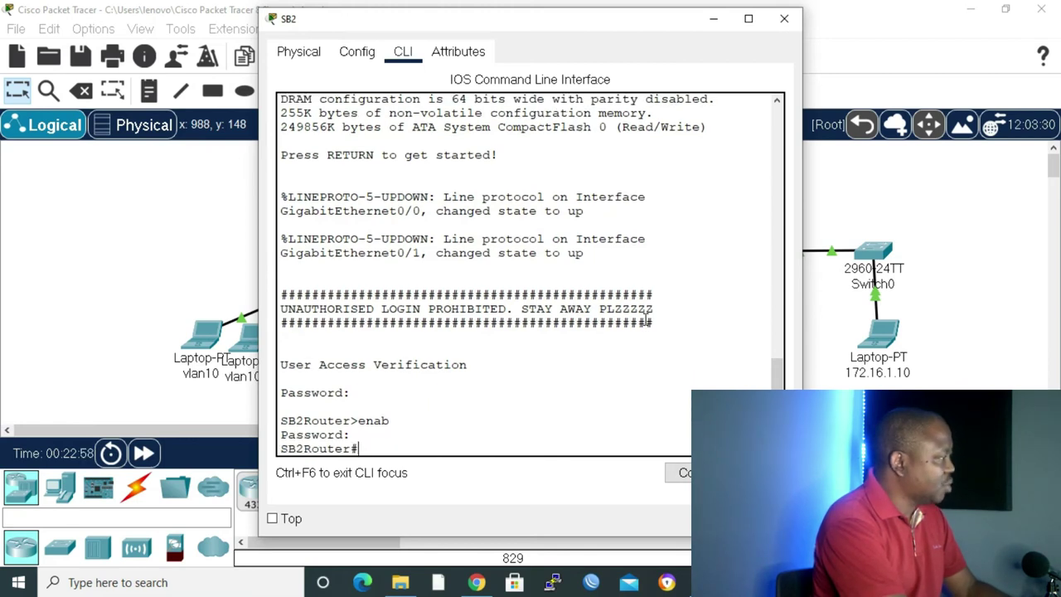
text(conf )
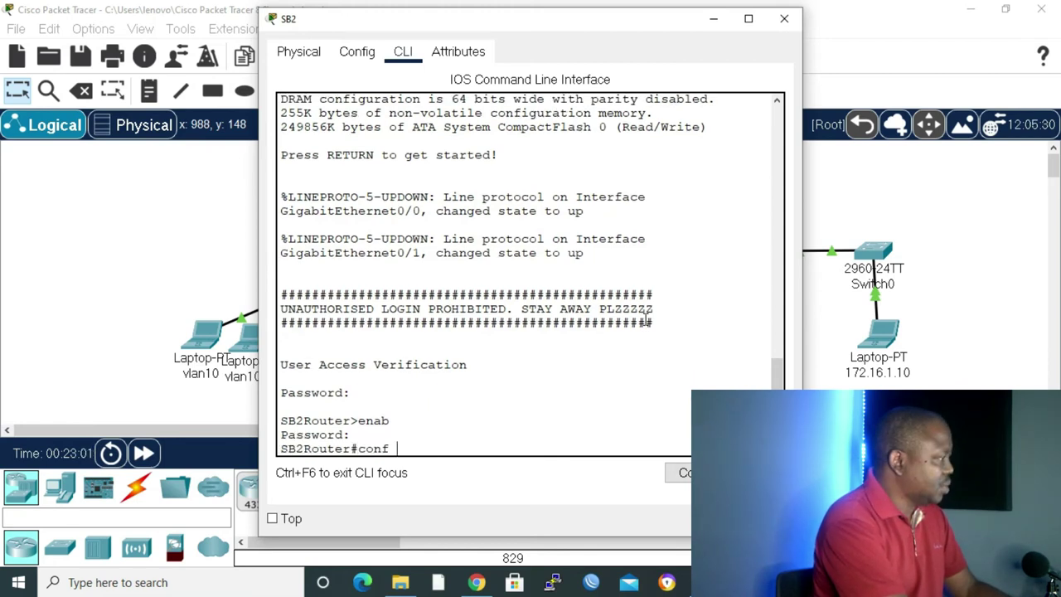
text(t)
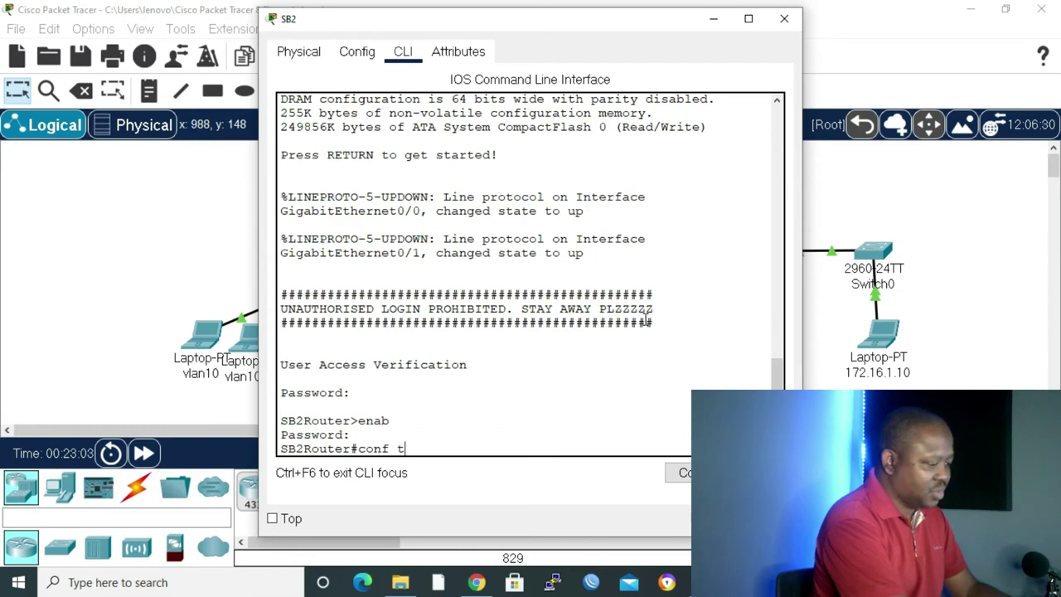
key(Return)
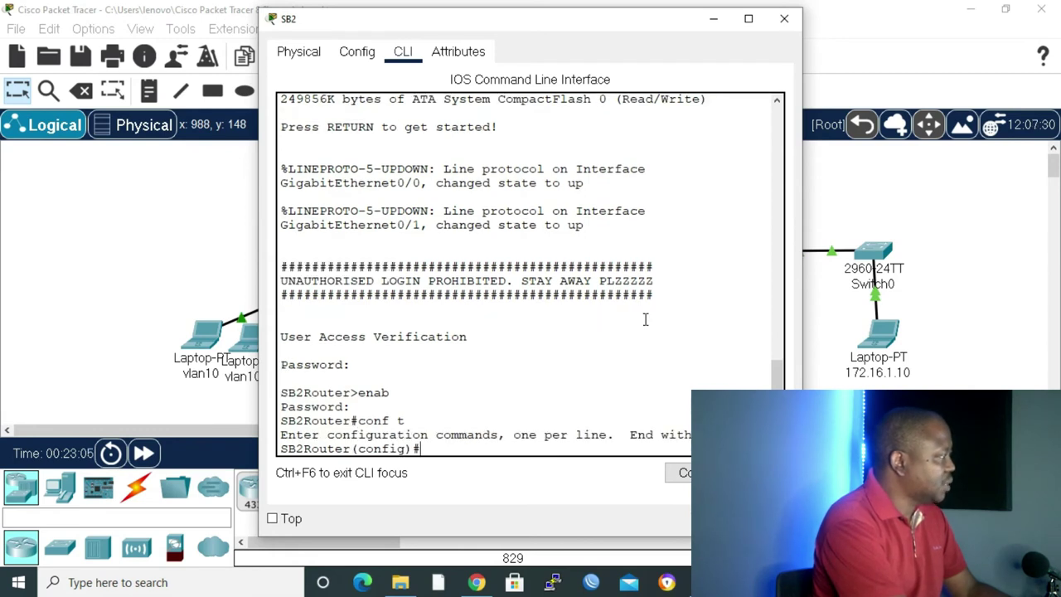
Display SB2's routing table from configuration mode with do show ip route
text(do s)
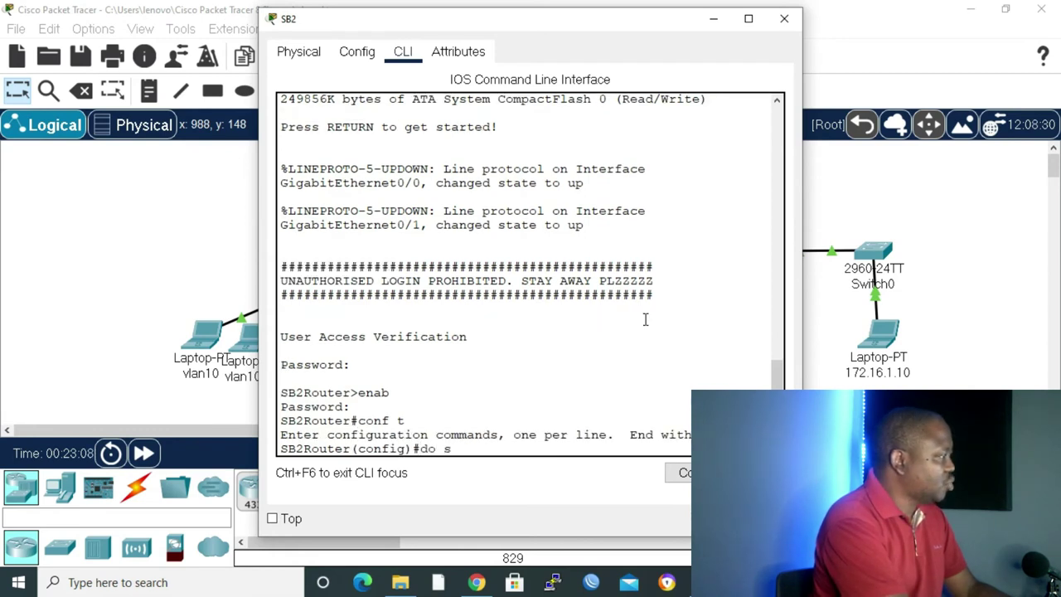
text(how ip)
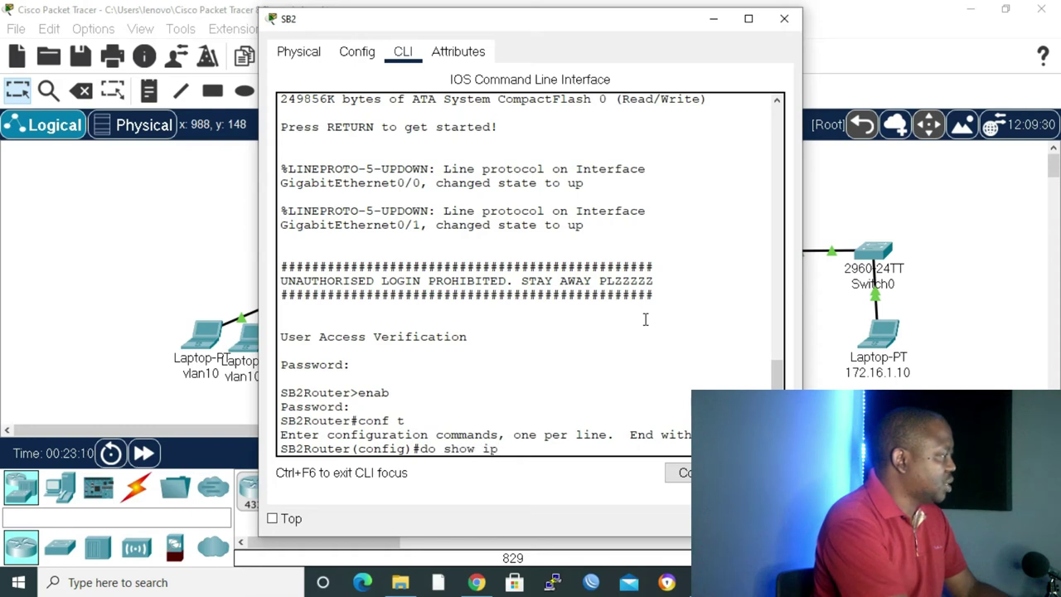
text( int b)
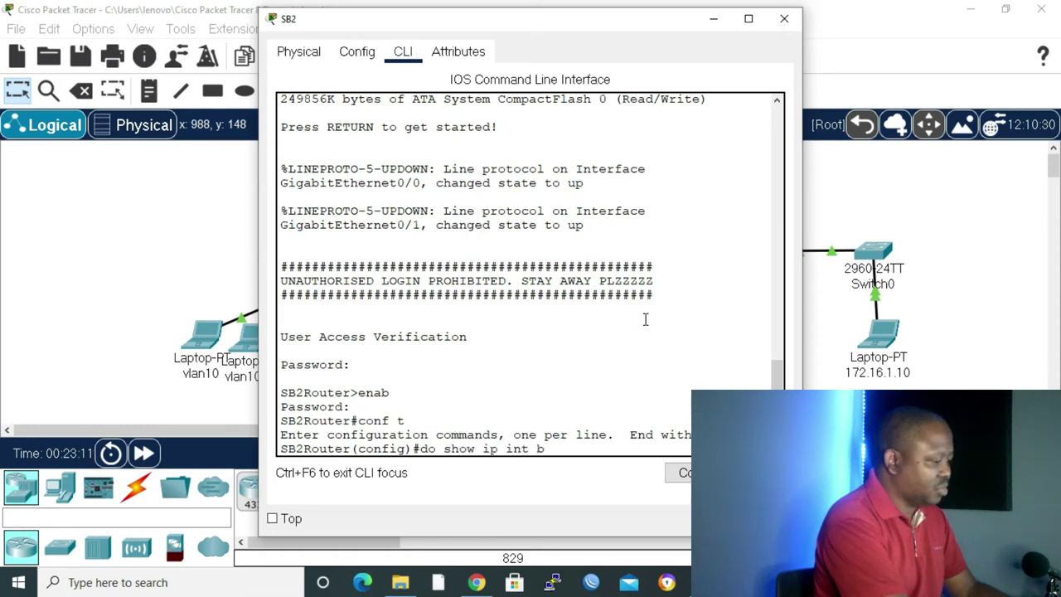
key(BackSpace)
key(BackSpace)
key(BackSpace)
key(BackSpace)
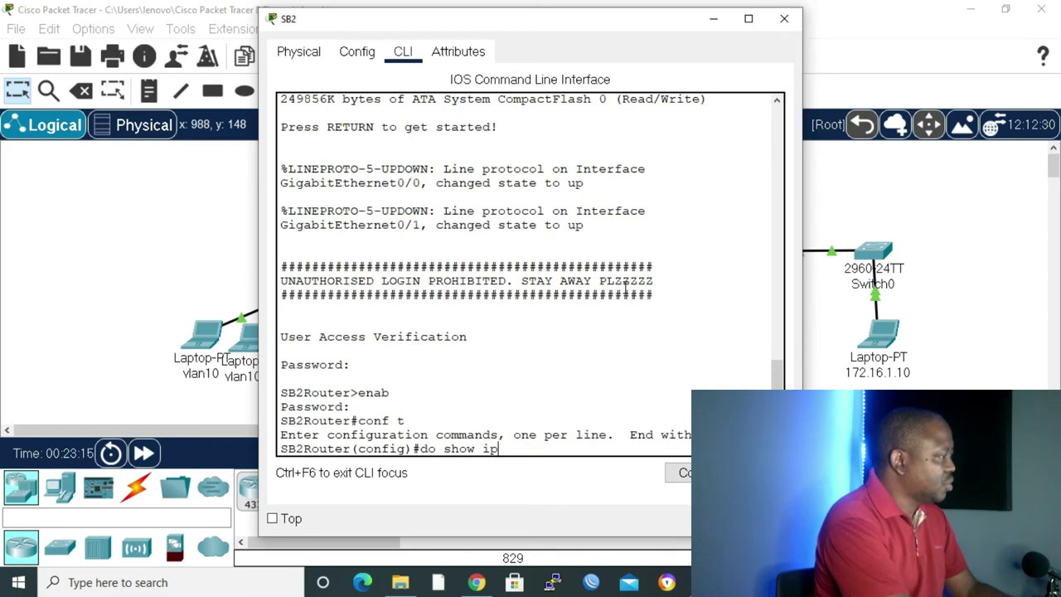
text(rou)
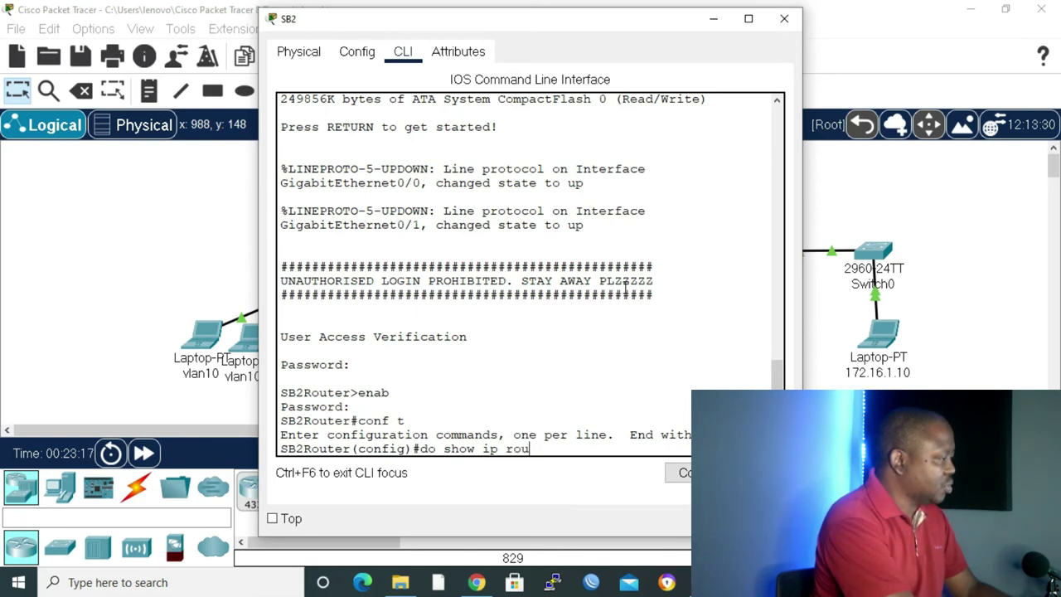
key(Return)
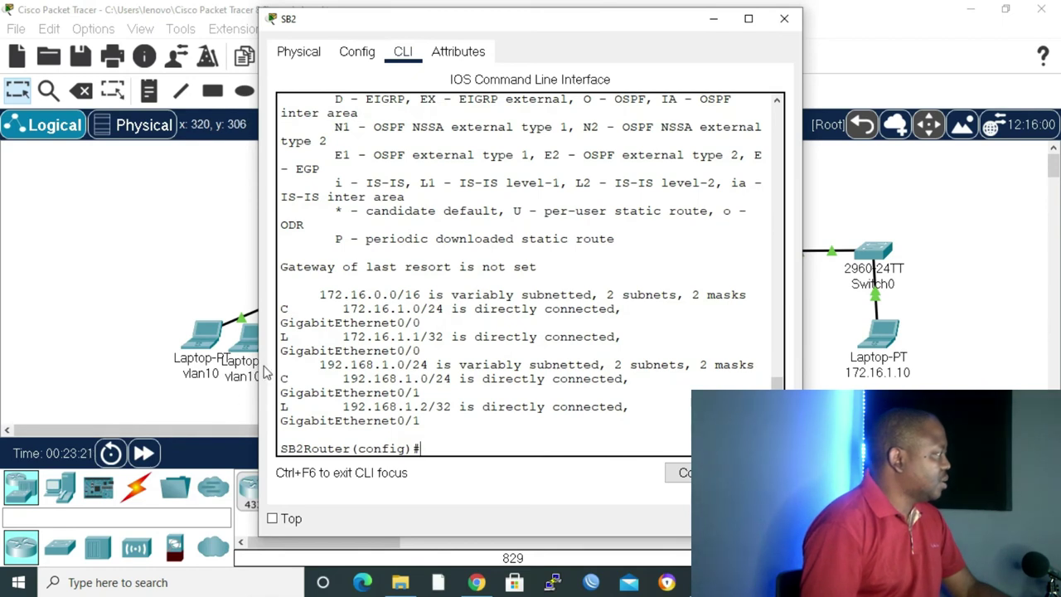
Add SB2 static routes to 10.10.1.0, 10.10.10.0 and 10.10.20.0 255.255.255.0 via 192.168.1.1
drag(259, 342, 239, 342)
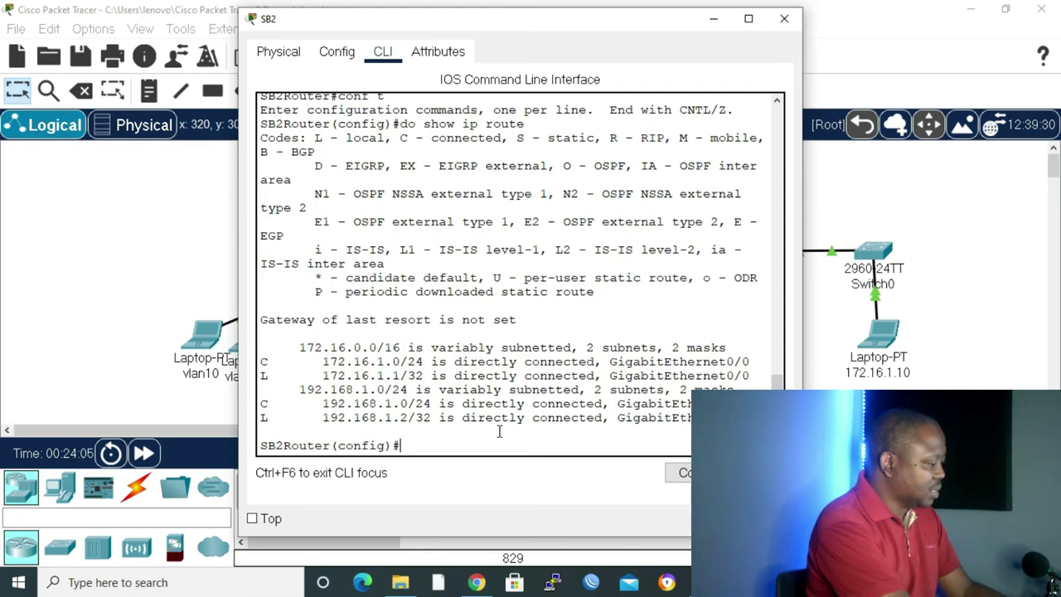
text(ip route 10.10.1.0 255)
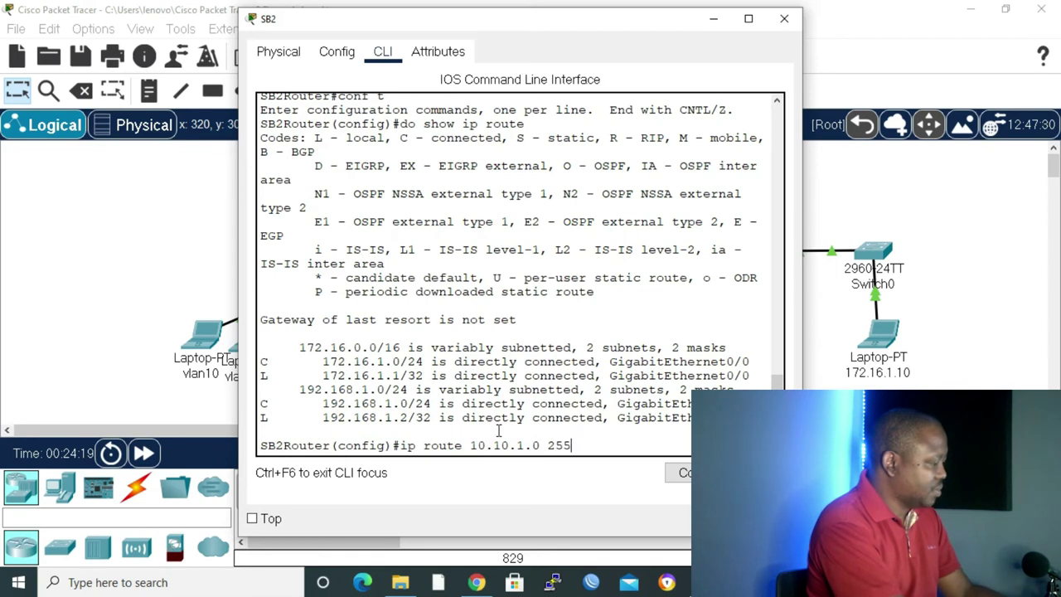
text(.255.255.0)
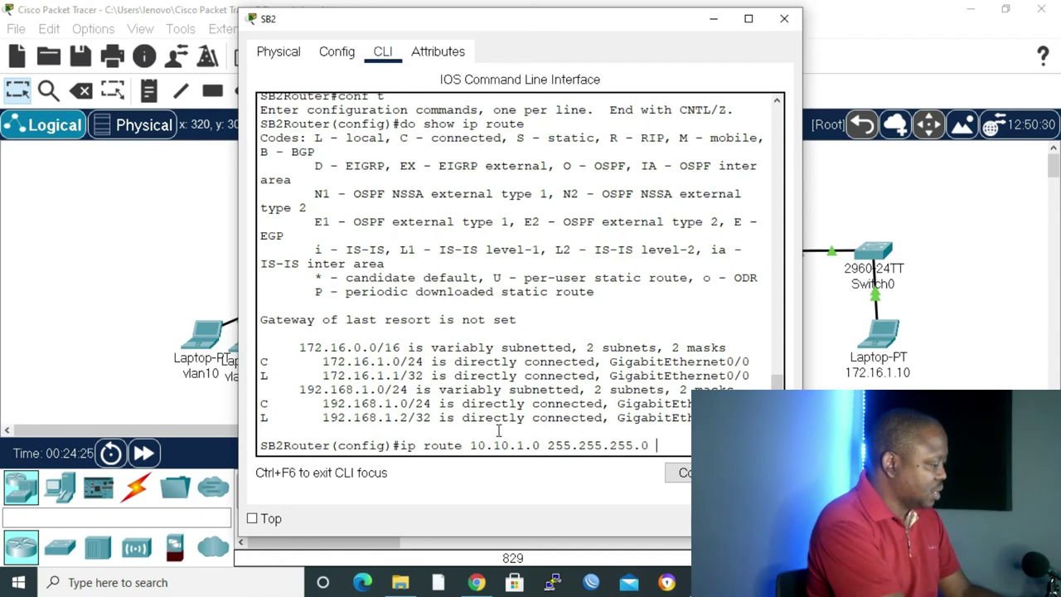
text( 192.1)
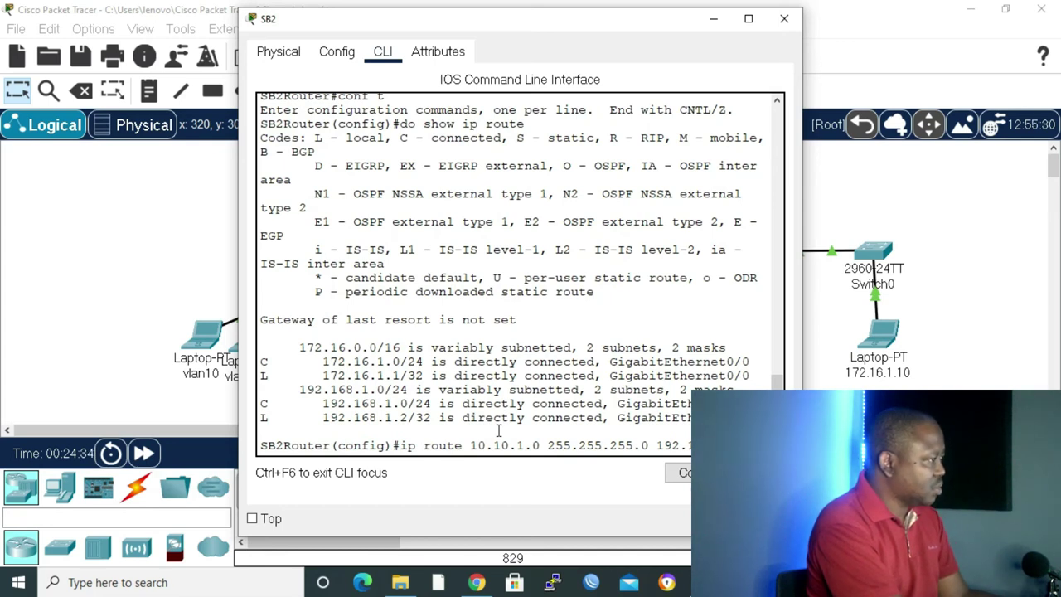
key(Return)
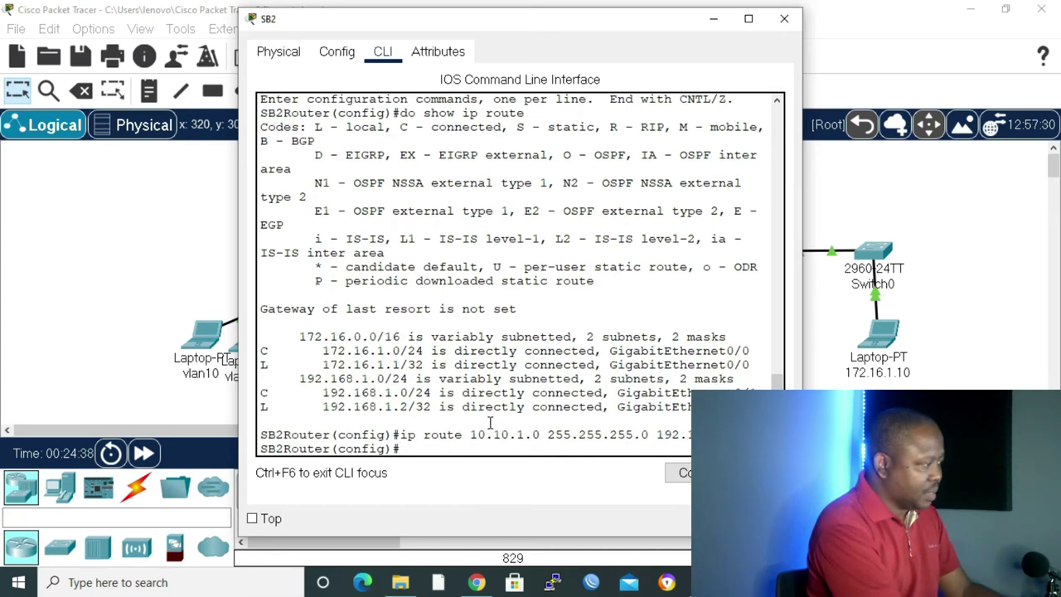
key(Up)
key(Left)
key(Left)
key(Left)
key(Left)
key(Left)
key(Left)
key(Left)
key(Left)
key(Left)
key(Left)
key(Left)
key(Left)
key(Left)
key(Left)
key(Left)
key(Left)
key(Left)
key(Left)
key(Left)
key(Left)
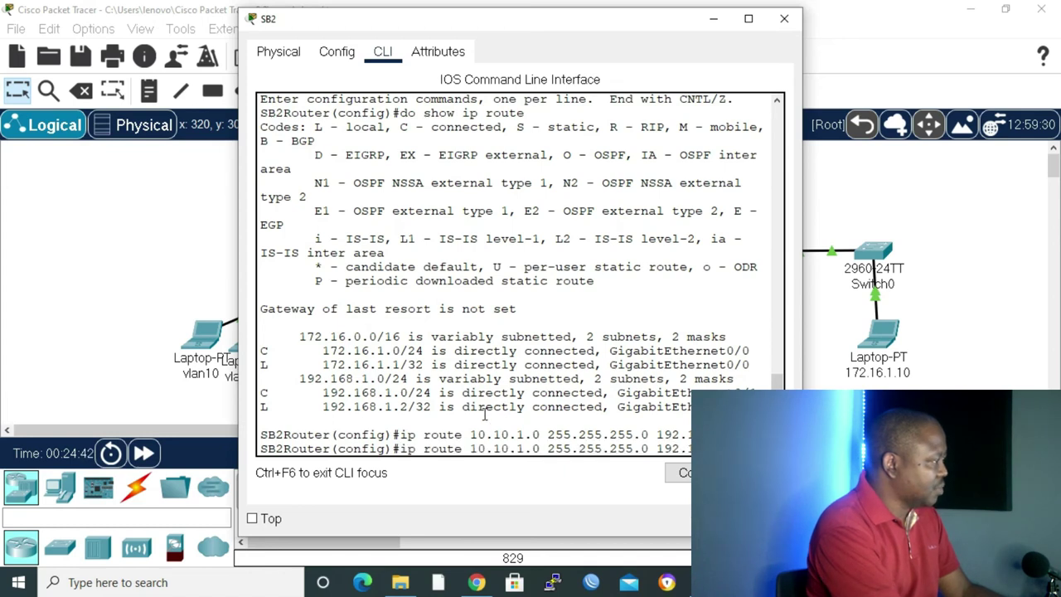
text(0)
key(Return)
key(Up)
key(Left)
key(Left)
key(Left)
key(Left)
key(Left)
key(Left)
key(Left)
key(Left)
key(Left)
key(Left)
key(Left)
key(Left)
key(Left)
key(Left)
key(Left)
key(Left)
key(Left)
key(Left)
key(Left)
key(Left)
key(BackSpace)
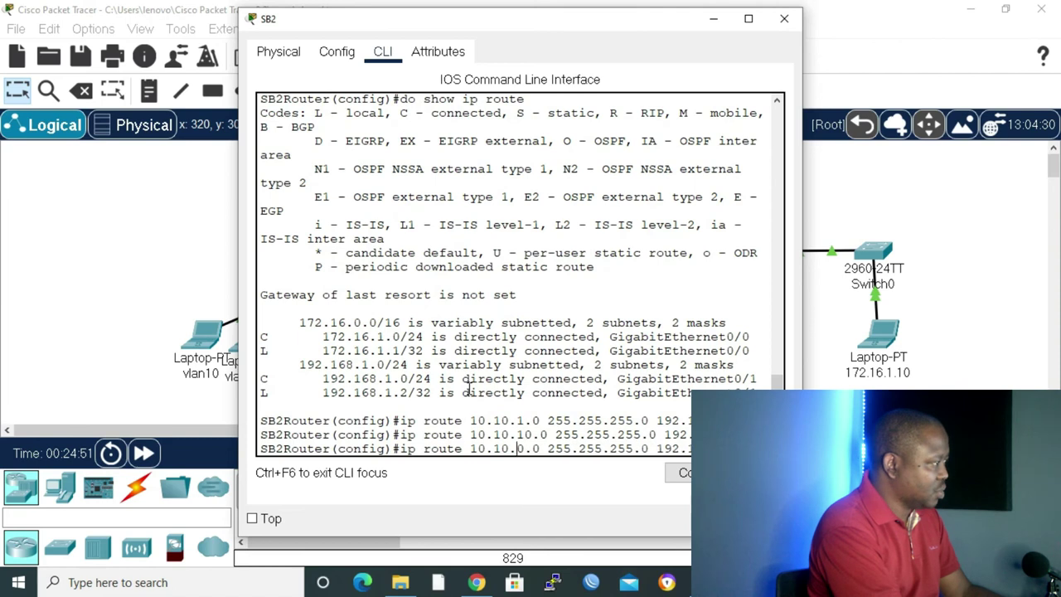
text(2)
key(Return)
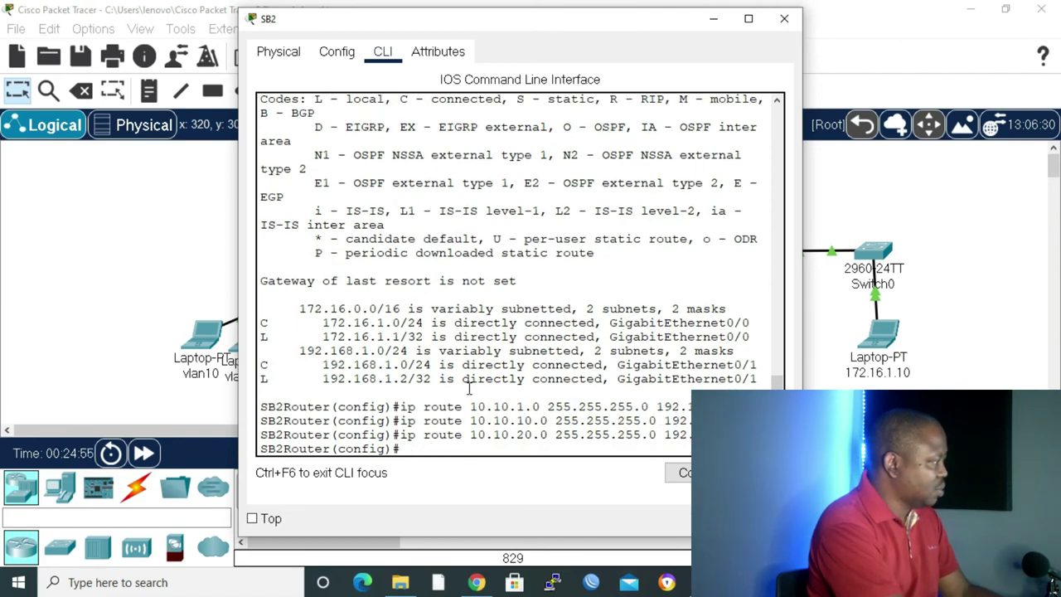
text(do show ip route)
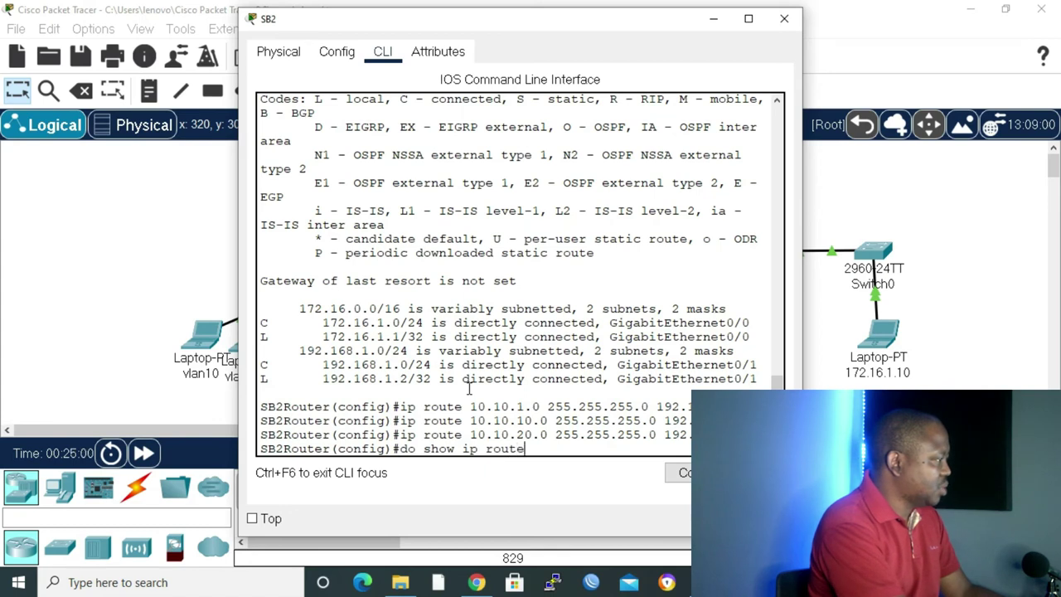
Show SB2's three new static routes and save the configuration with wr
key(Return)
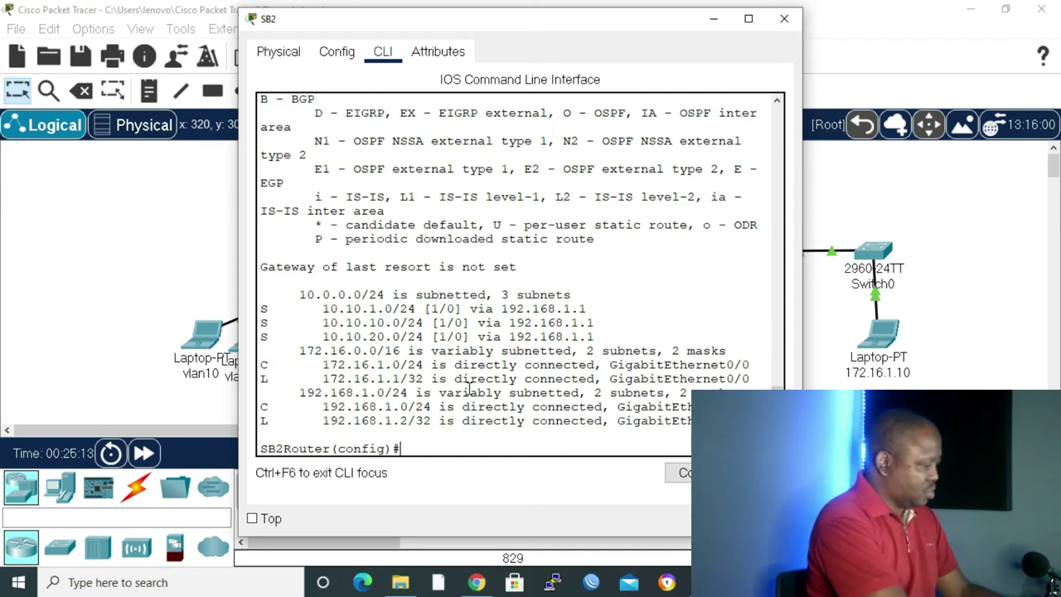
text(end)
key(Return)
text(wr)
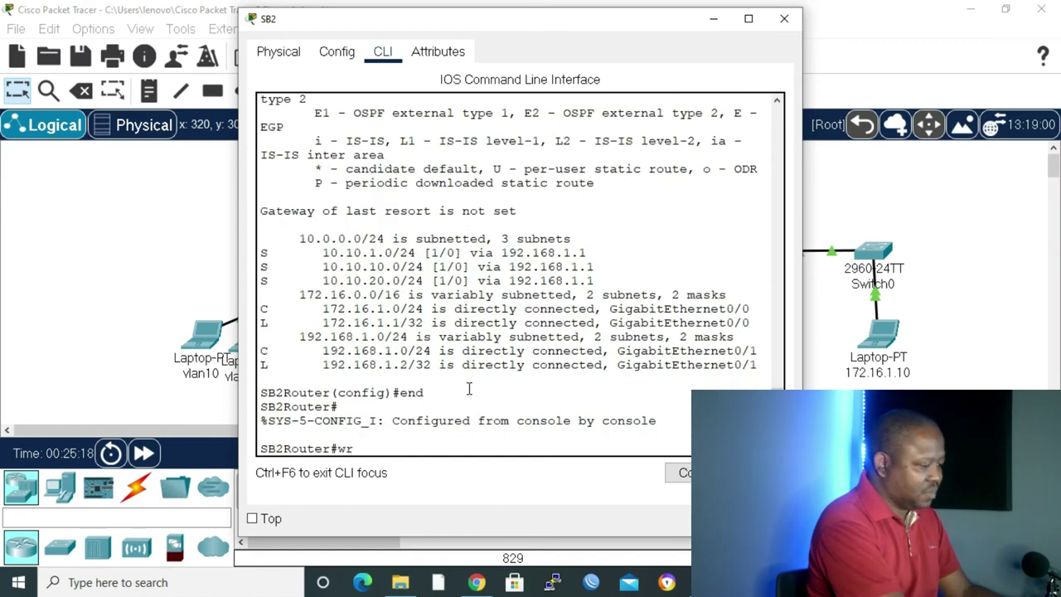
key(Return)
Log out of SB2's console and close its device window
text(exit)
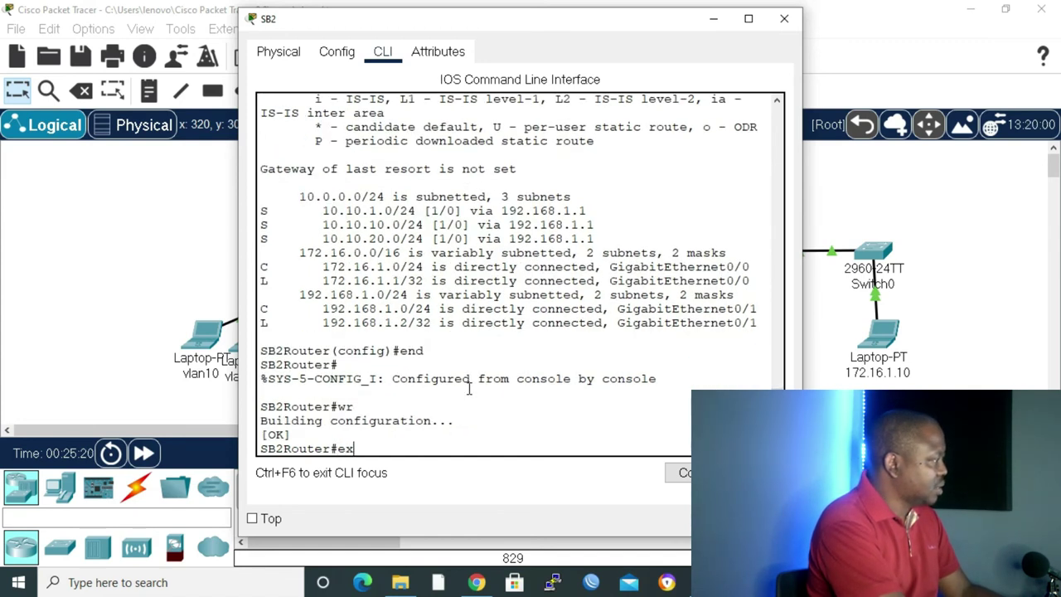
key(Return)
click(784, 18)
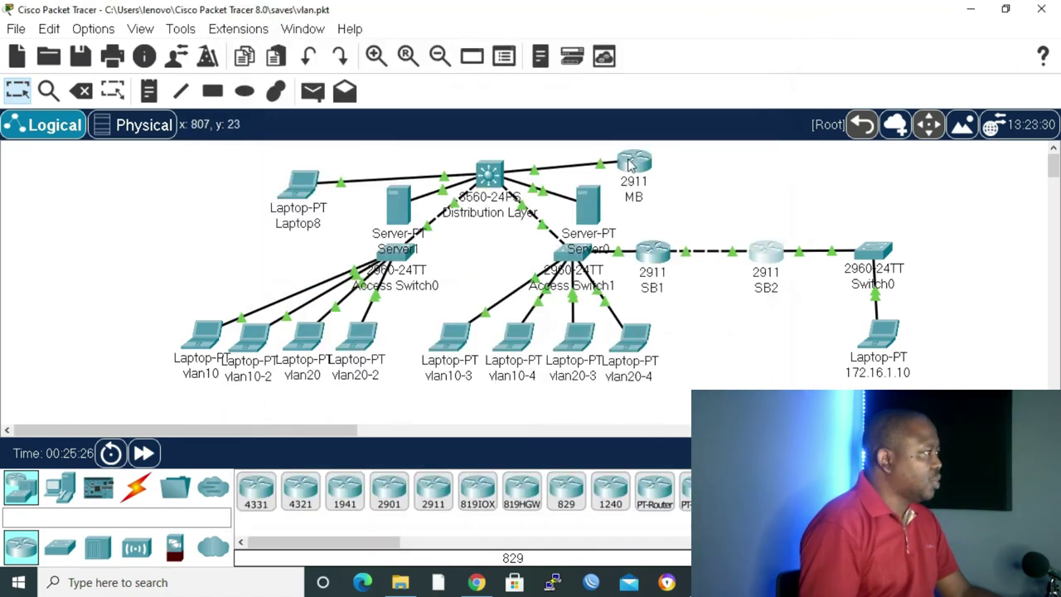
Log into router MB's console with its password and enter privileged mode using enable
click(633, 162)
click(402, 52)
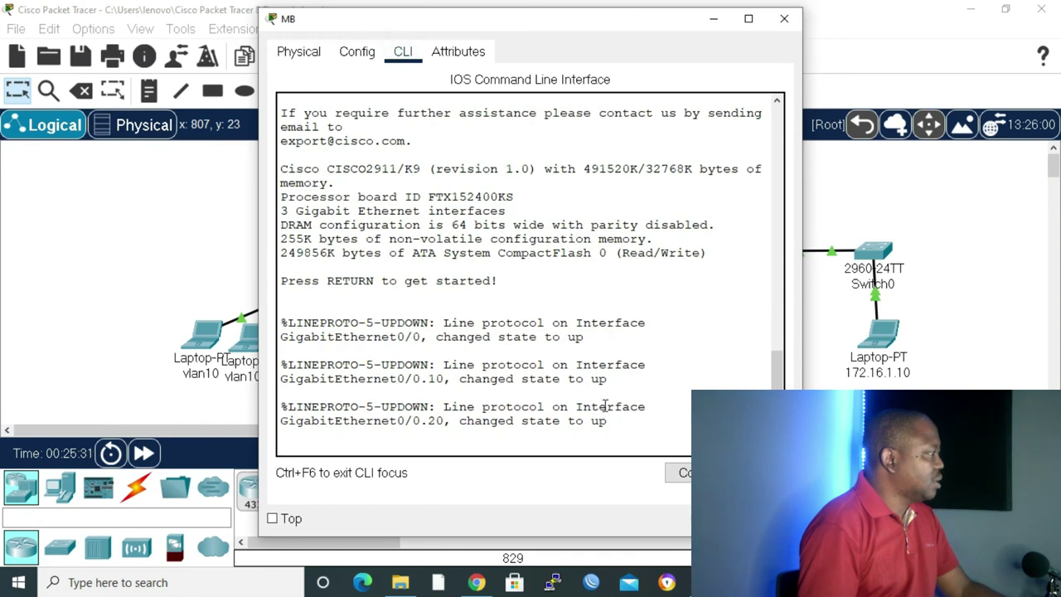
key(Return)
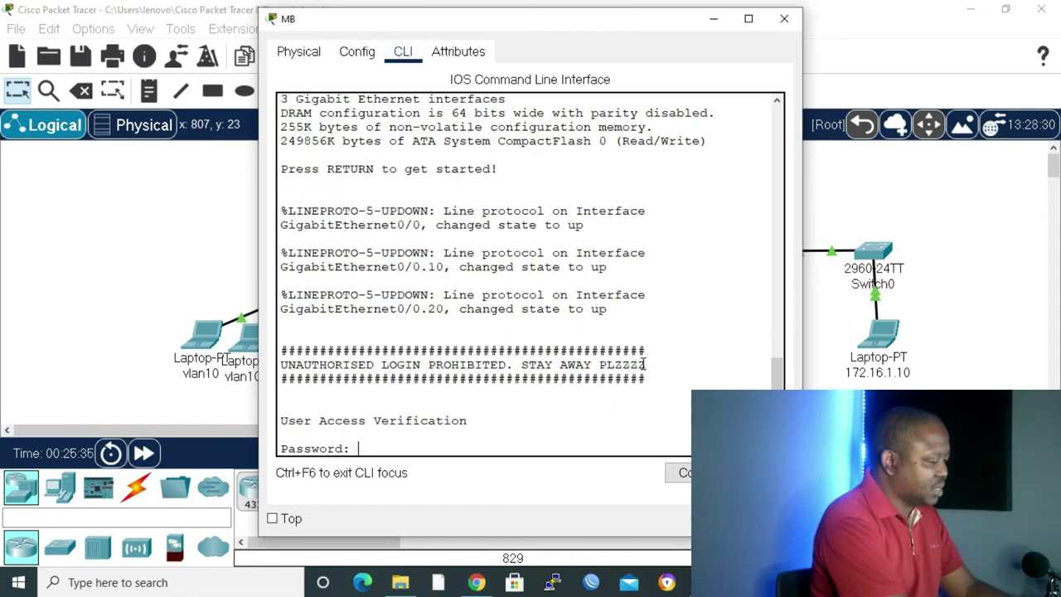
key(Return)
key(Return)
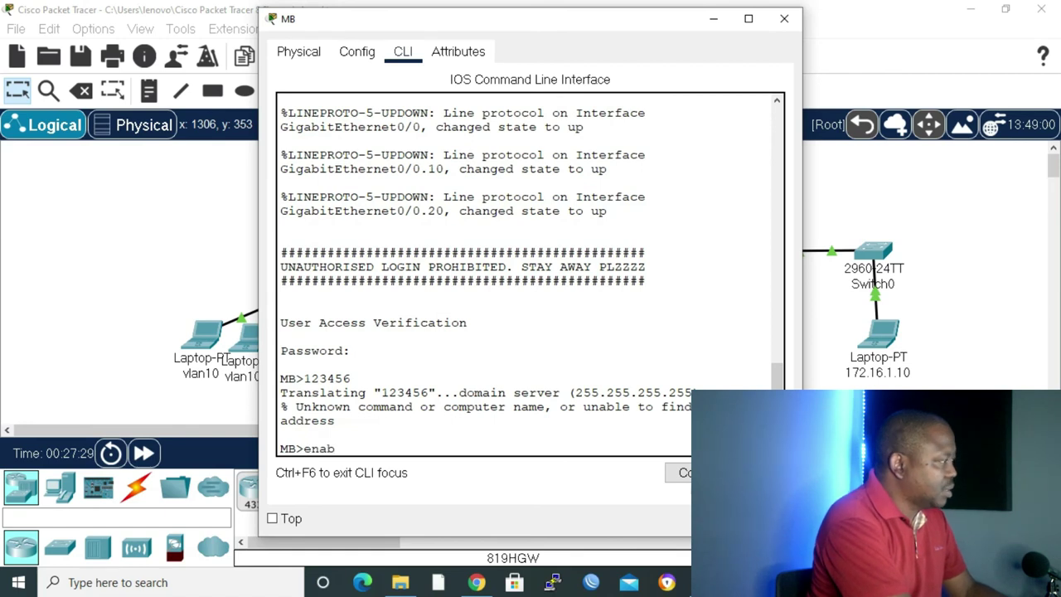
key(Return)
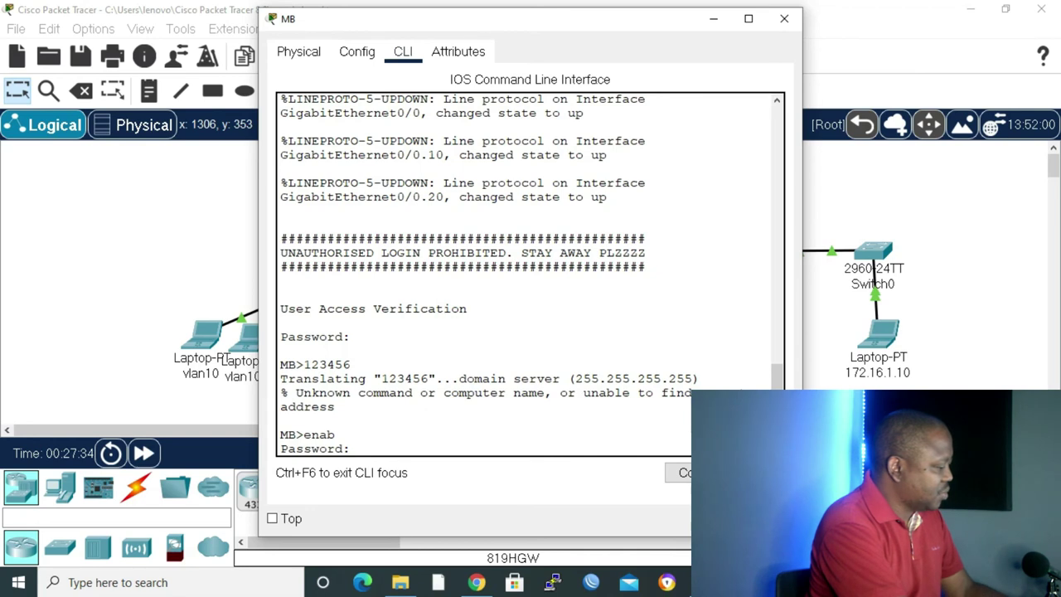
key(Return)
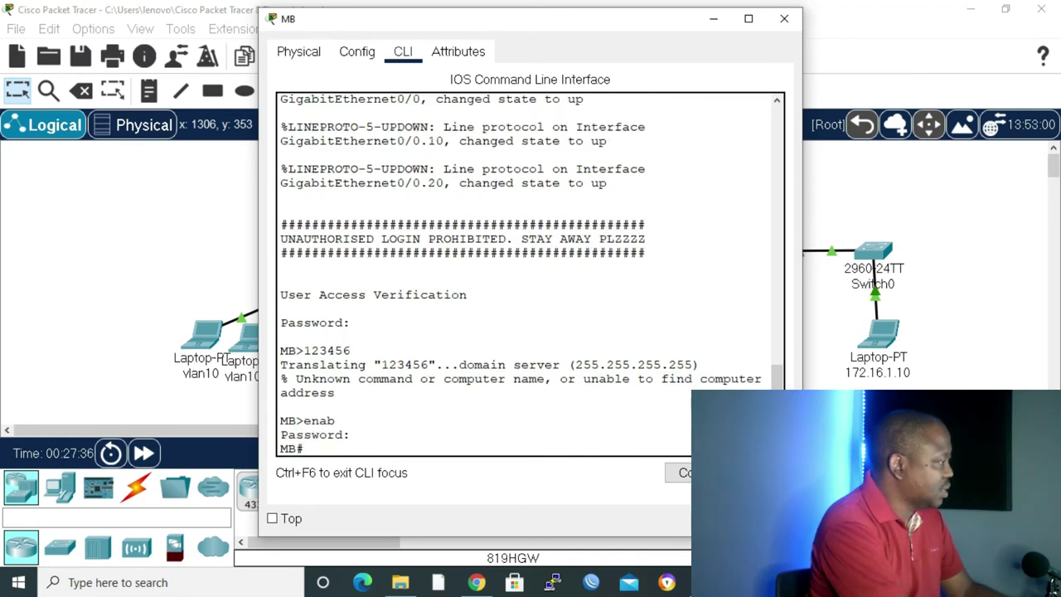
Show MB's routing table, listing only connected 10.10.1.0, 10.10.10.0 and 10.10.20.0 networks
text(show ip route)
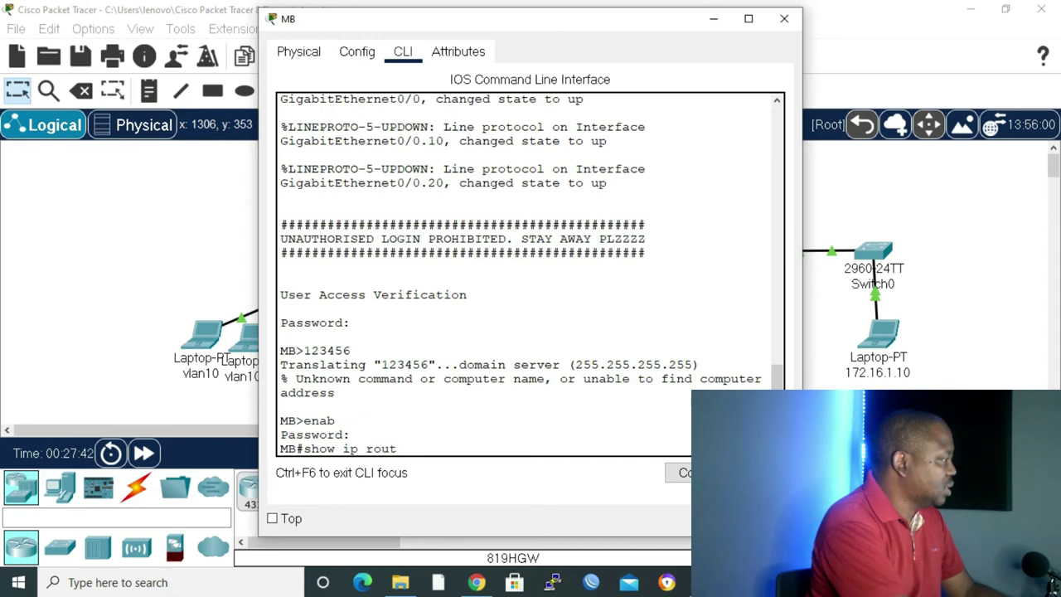
key(Return)
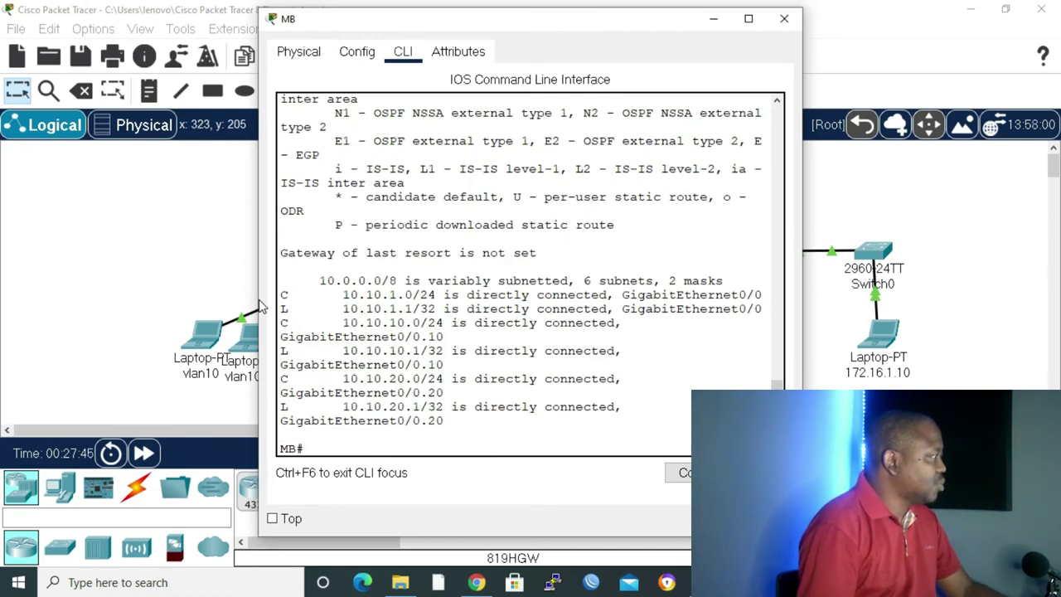
drag(259, 307, 214, 306)
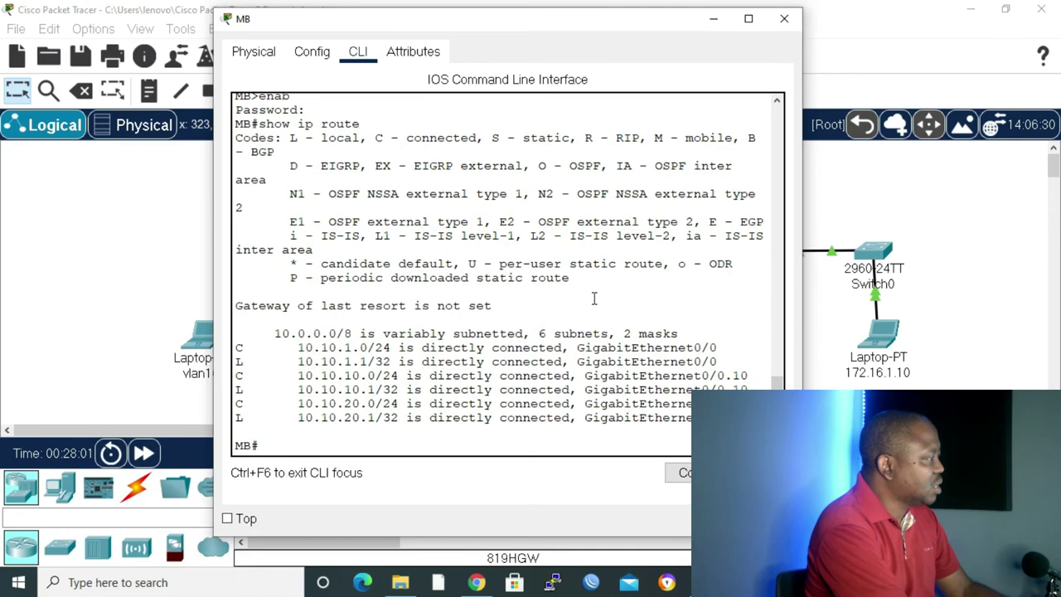
Add static routes on MB to 192.168.1.0/24 and 172.16.1.0/24 via next hop 10.10.1.254
text(c)
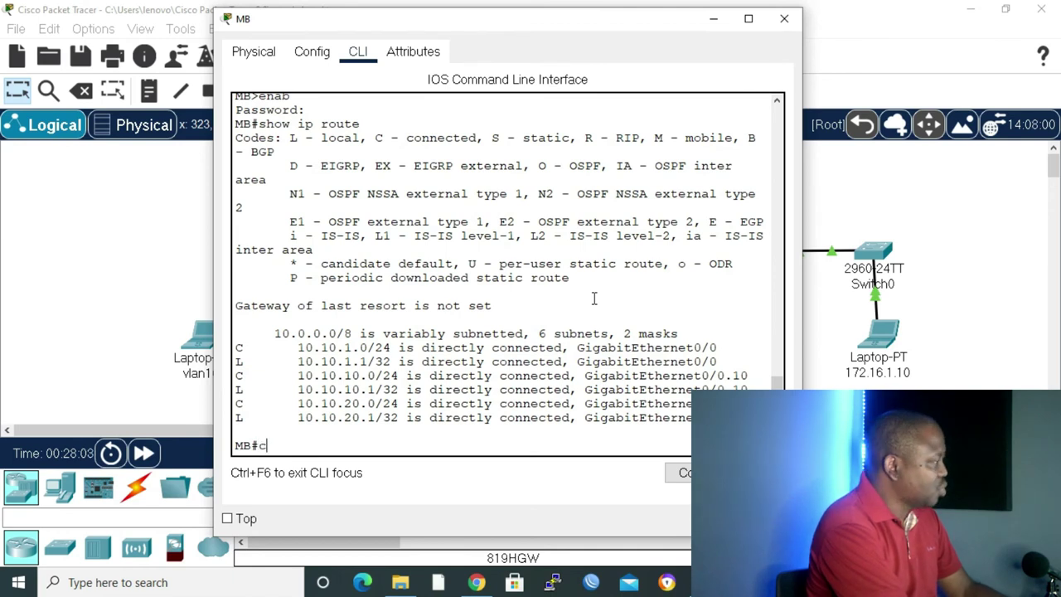
text(onf t)
key(Return)
text(ip route)
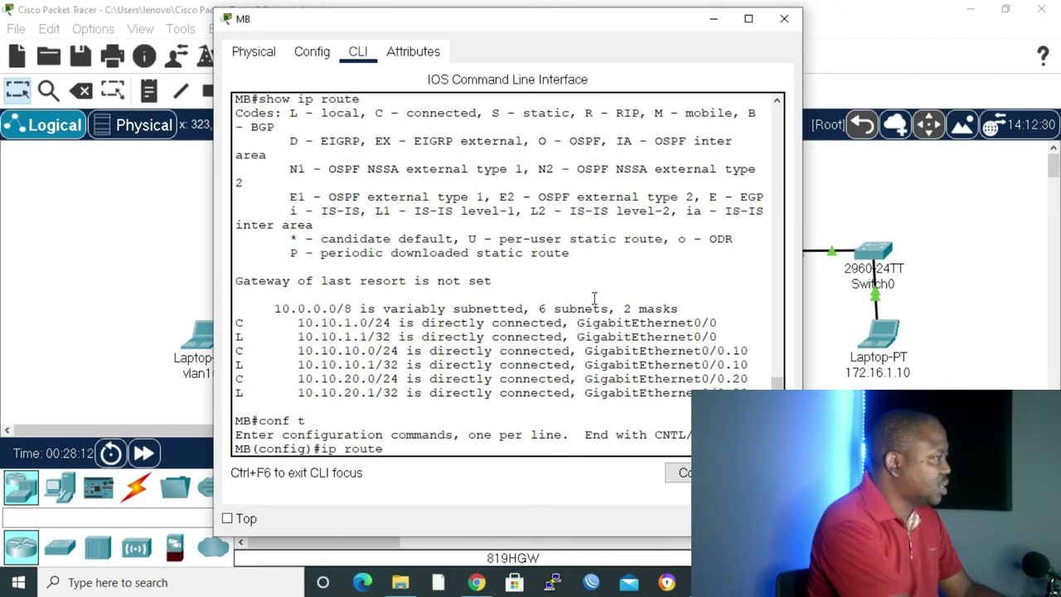
text( 192.1)
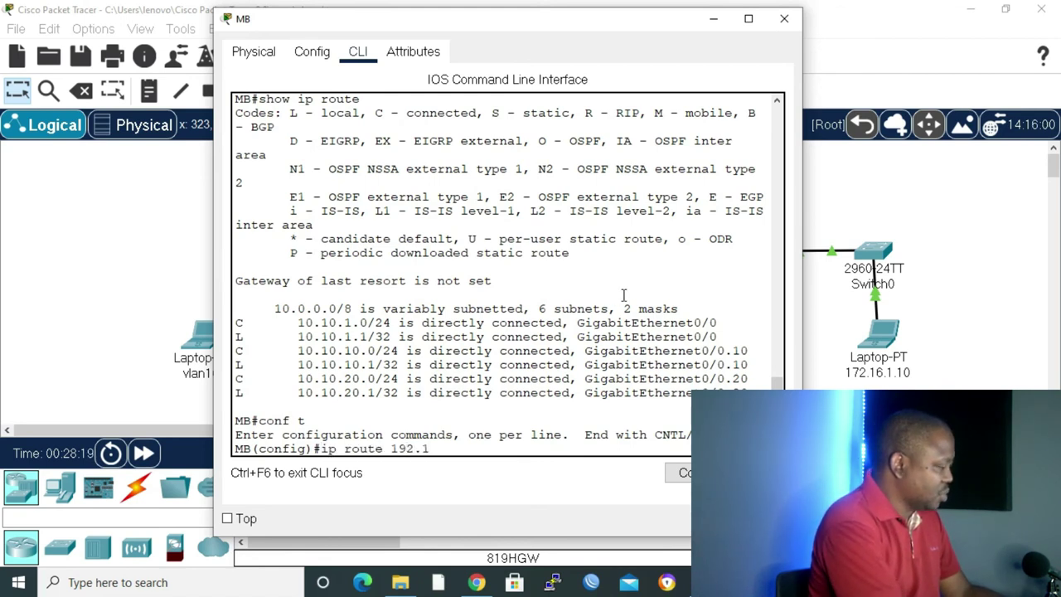
text(68.1.0 )
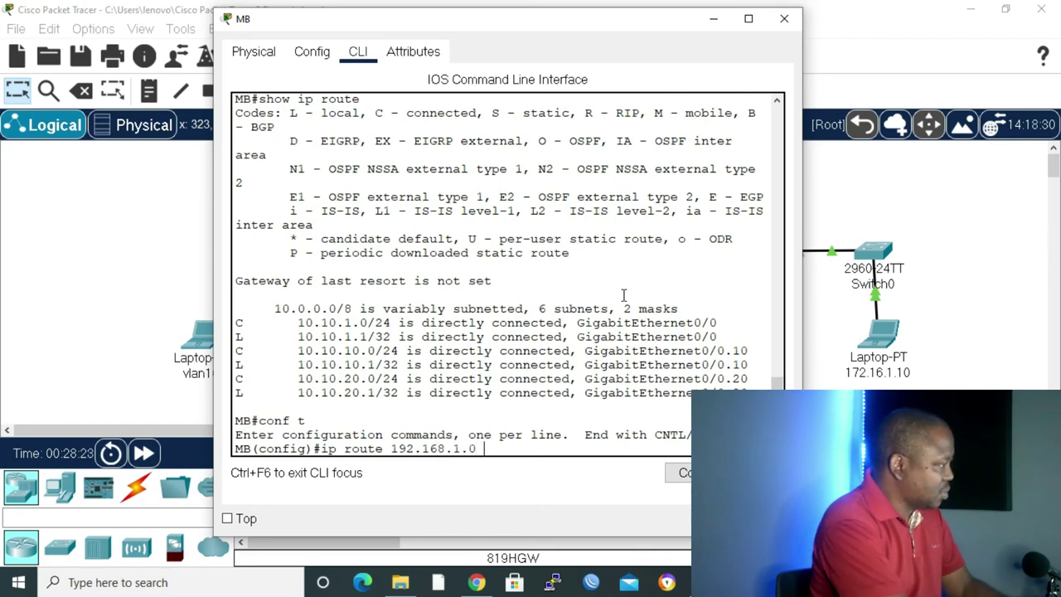
text(255.255.25)
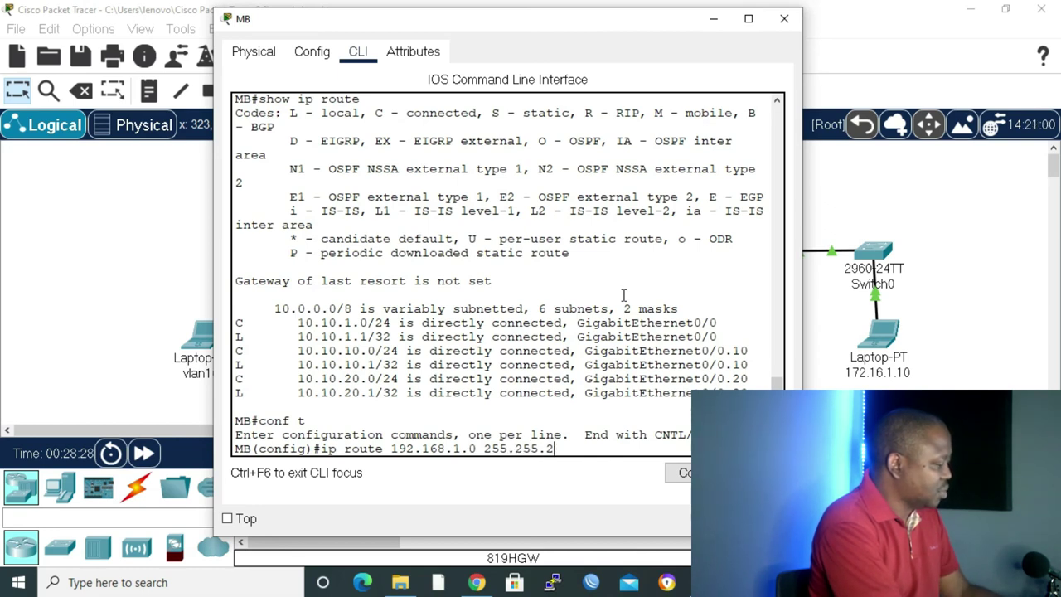
text(5.0)
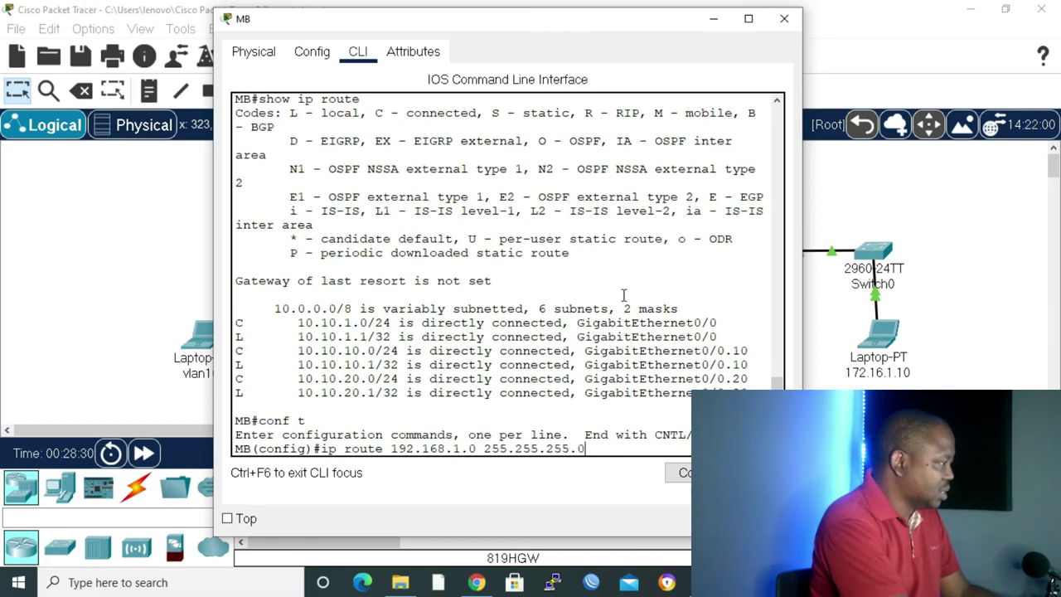
text( 1)
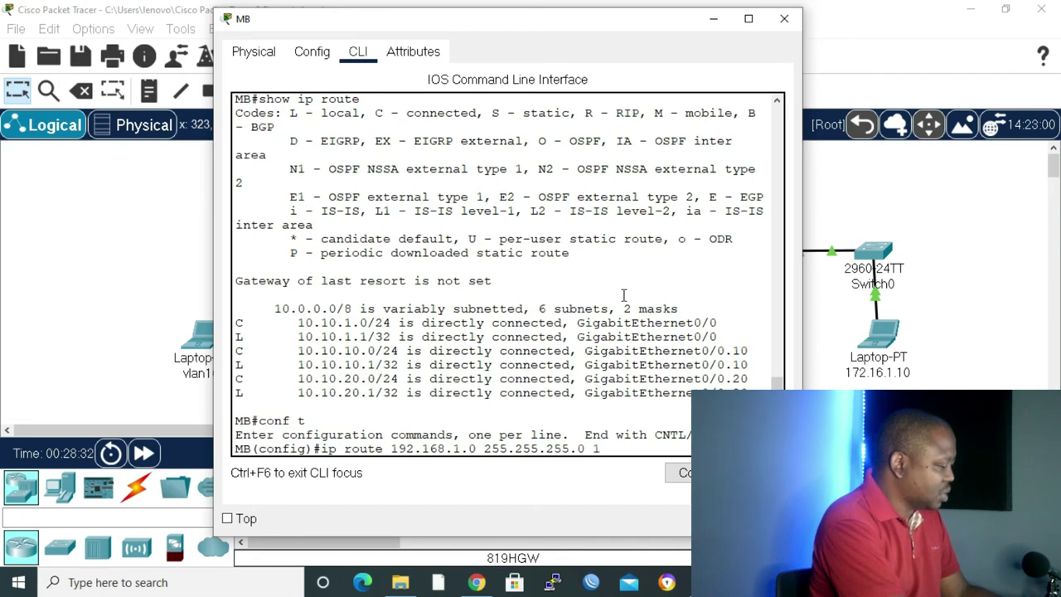
text(0.10.1.254)
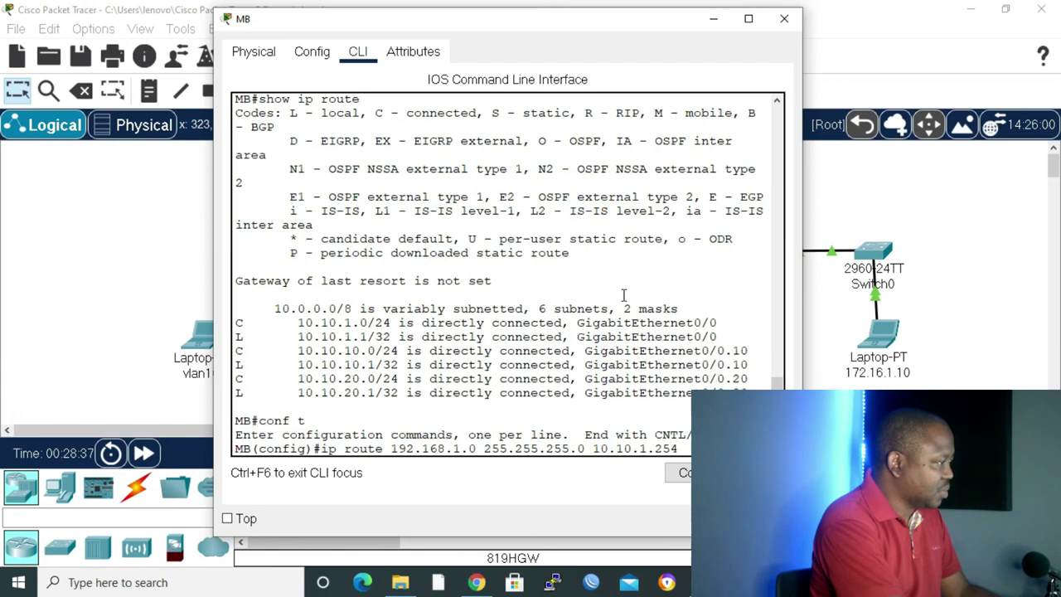
key(Return)
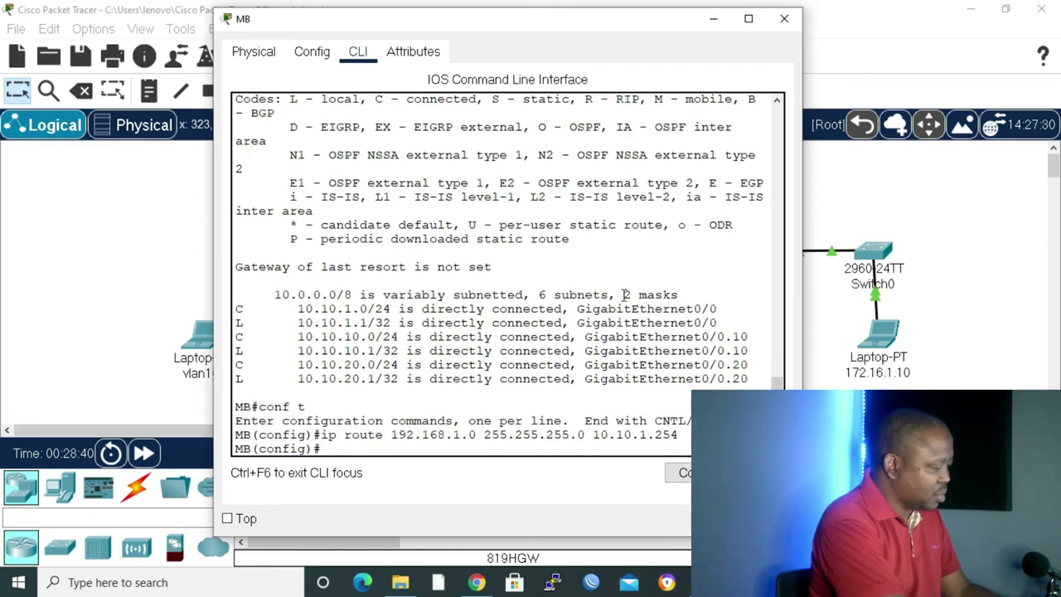
text(ip)
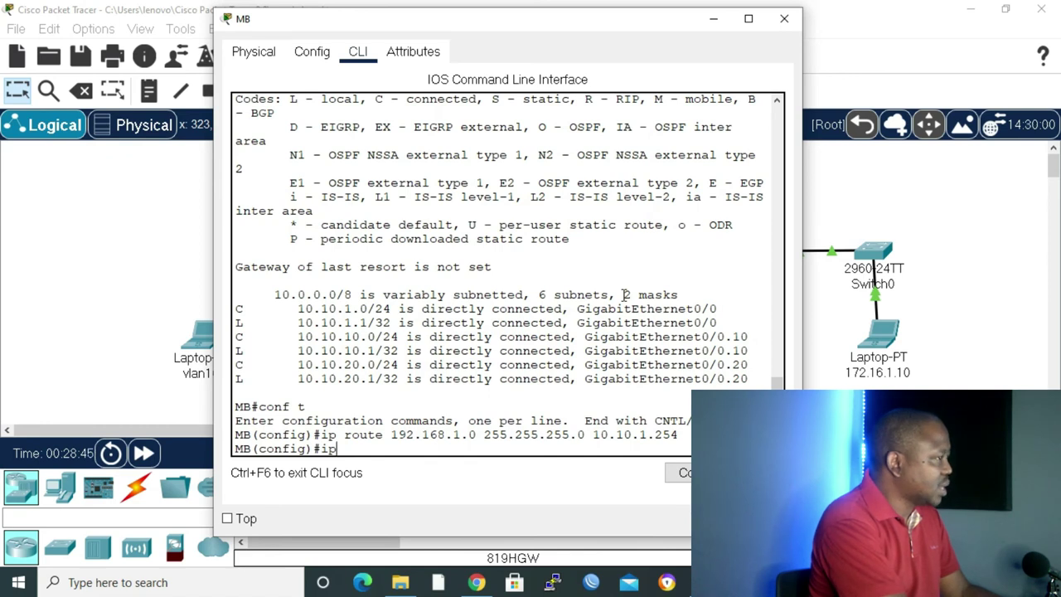
text( route 172)
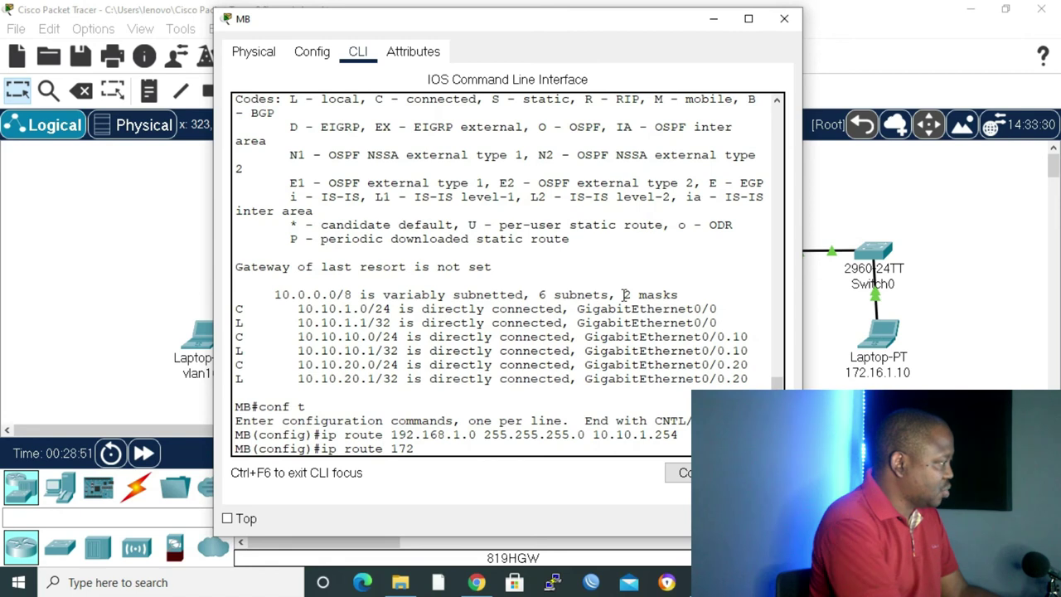
text(.16.1.0)
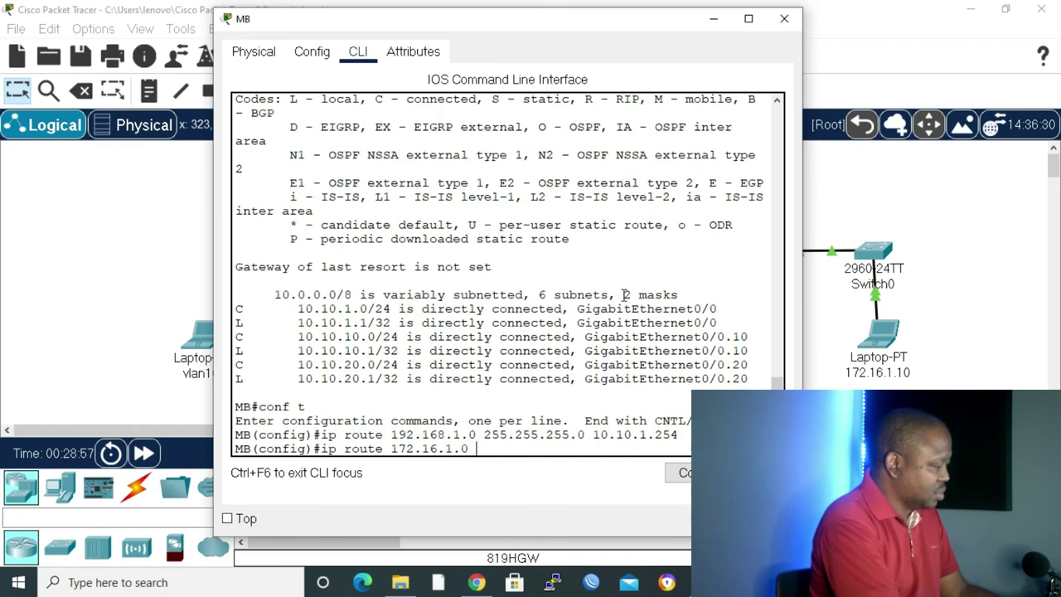
text( 2)
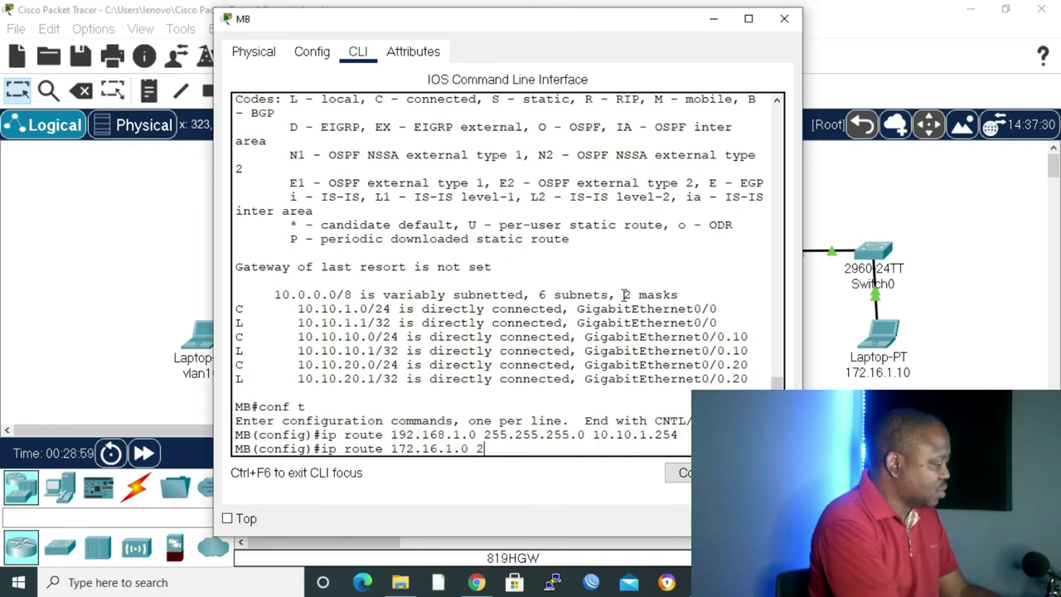
text(55.2)
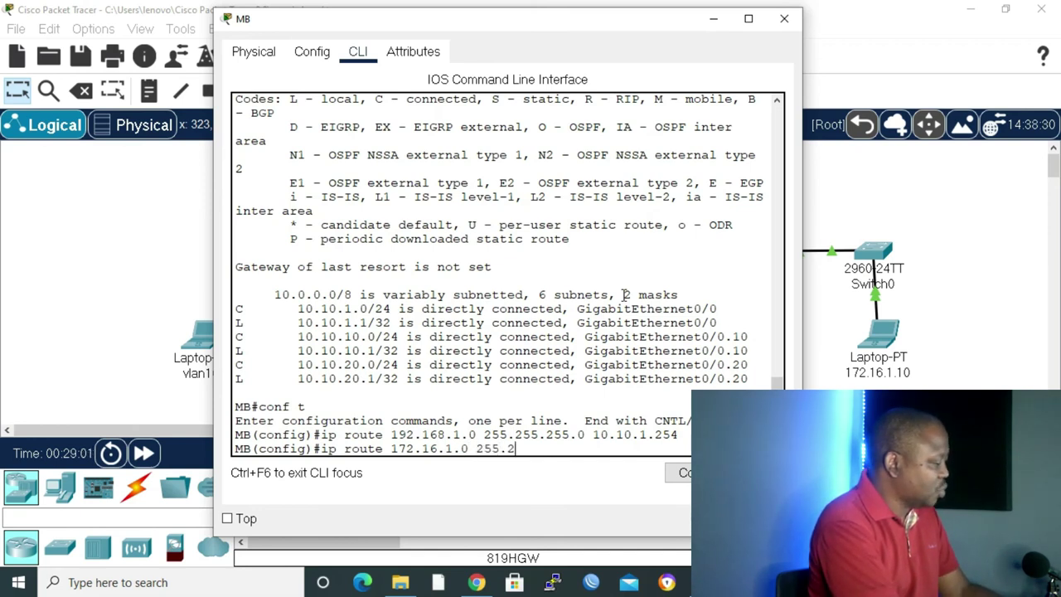
text(55.255.0)
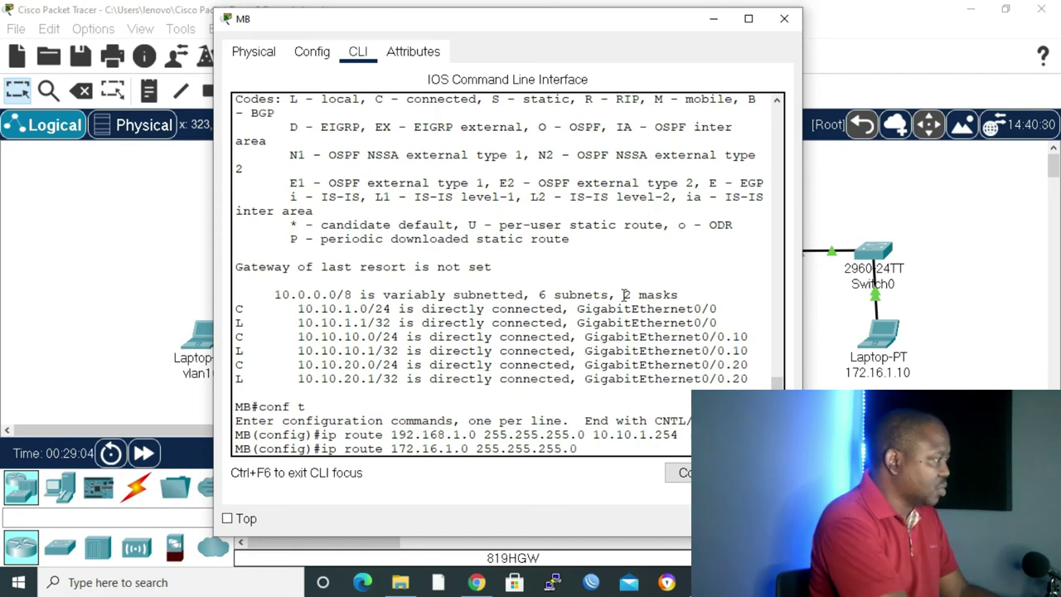
text( 10.10)
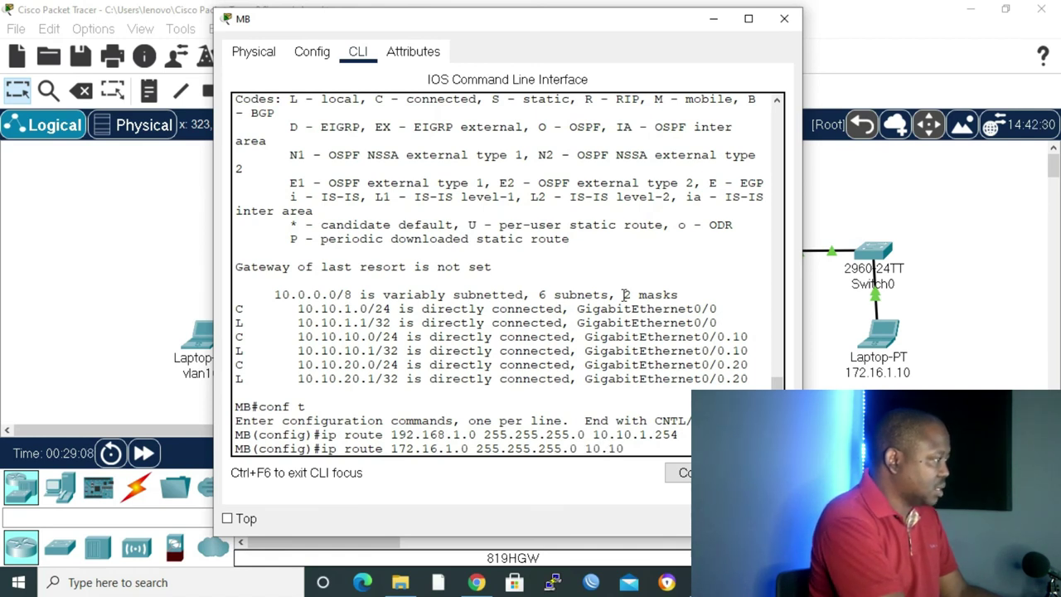
text(.1.254)
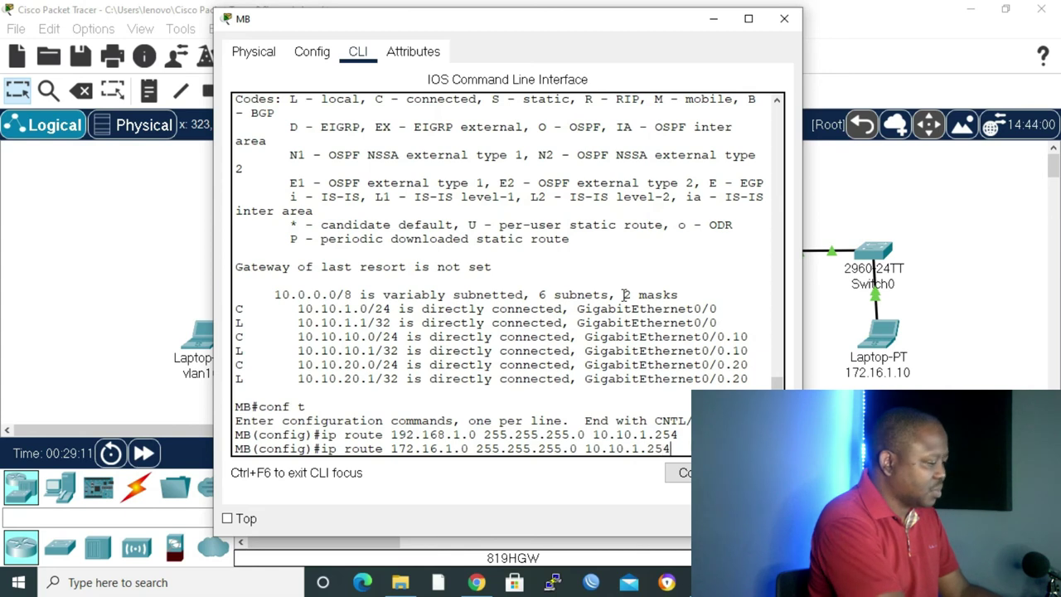
key(Return)
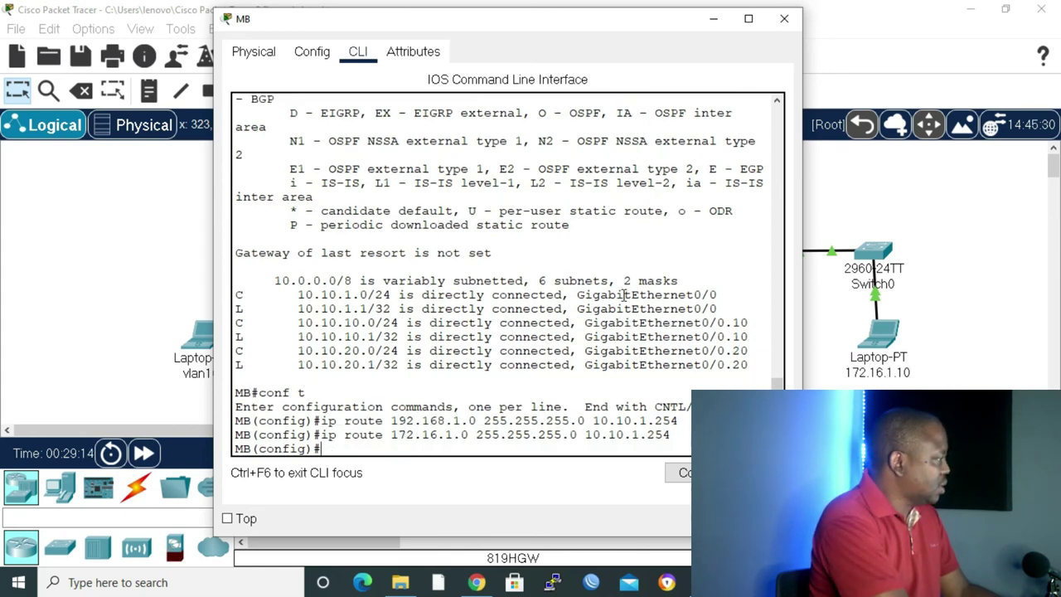
text(s)
key(BackSpace)
text(do)
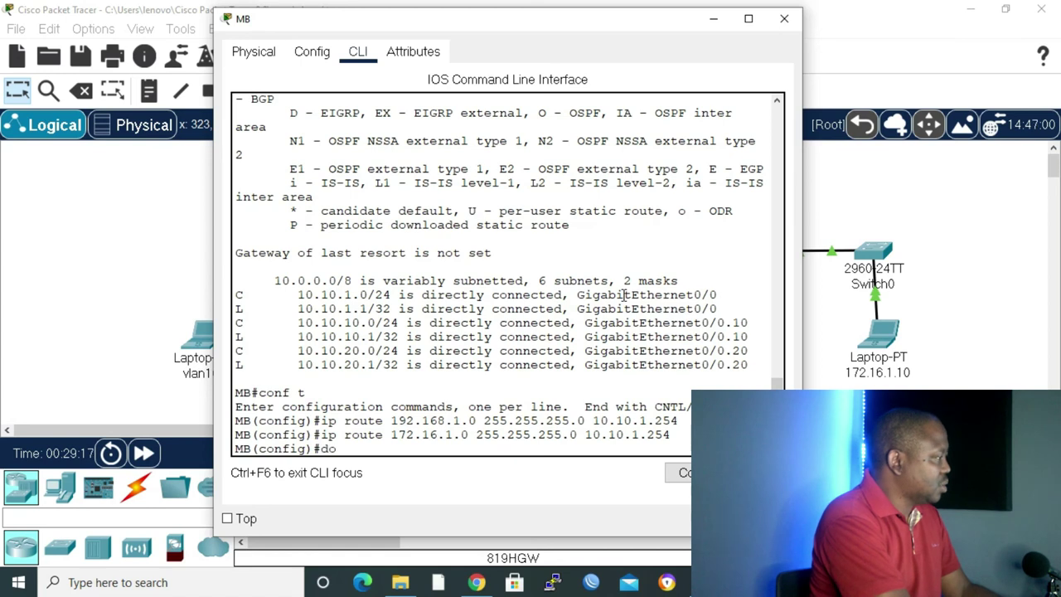
text( show i)
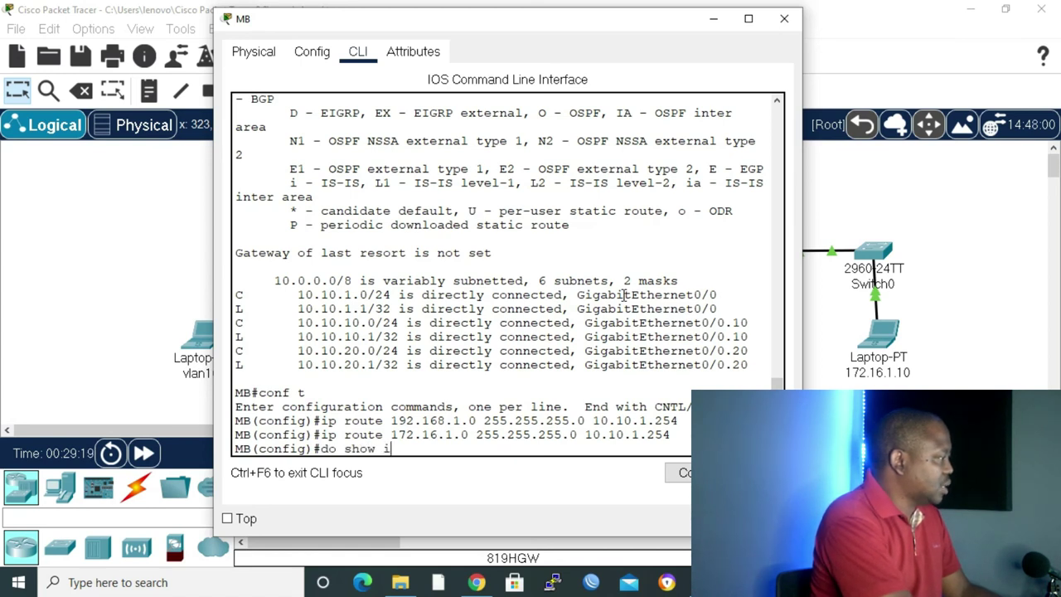
text(p route)
Confirm both static routes in MB's routing table, save with wr, and log out
key(Return)
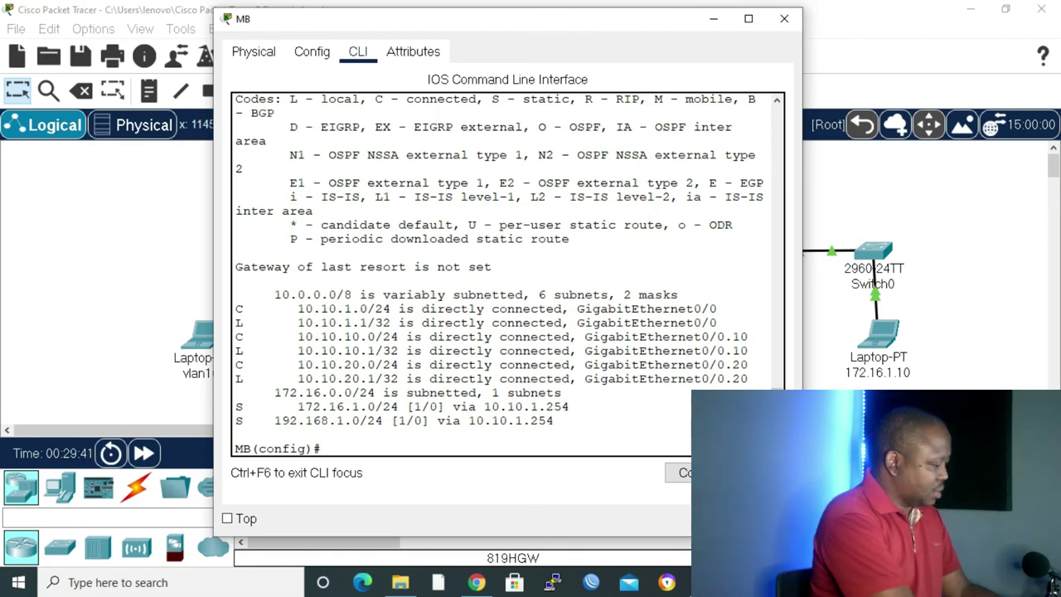
text(end)
key(Return)
text(wr)
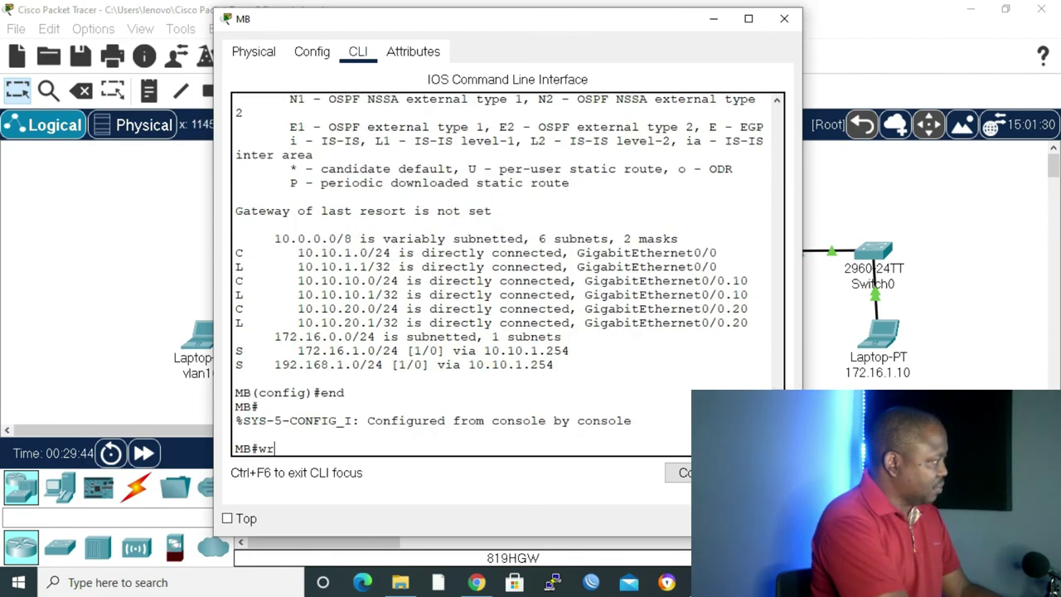
key(Return)
text(exit)
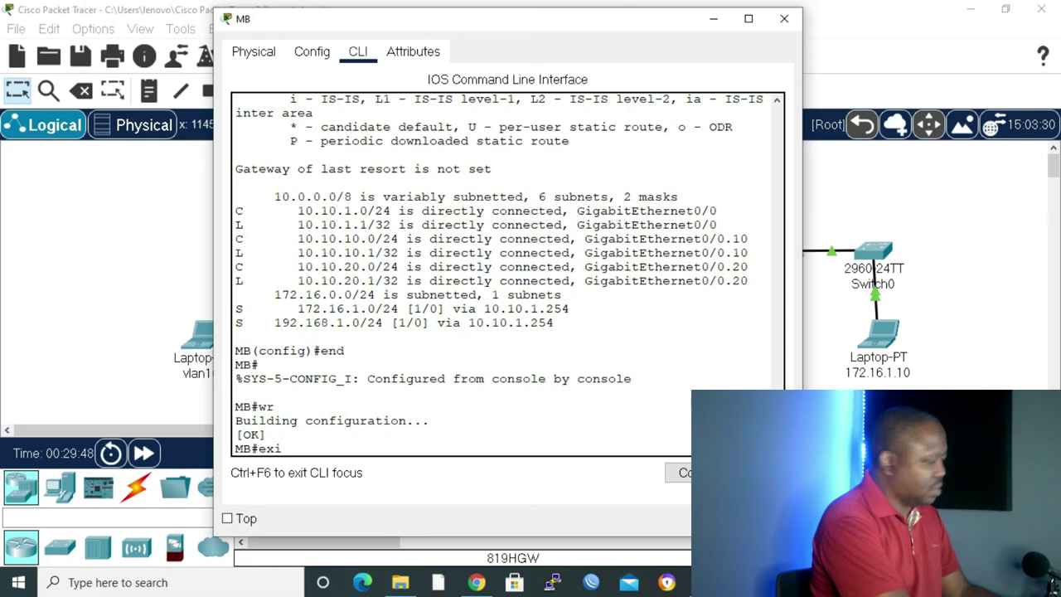
key(Return)
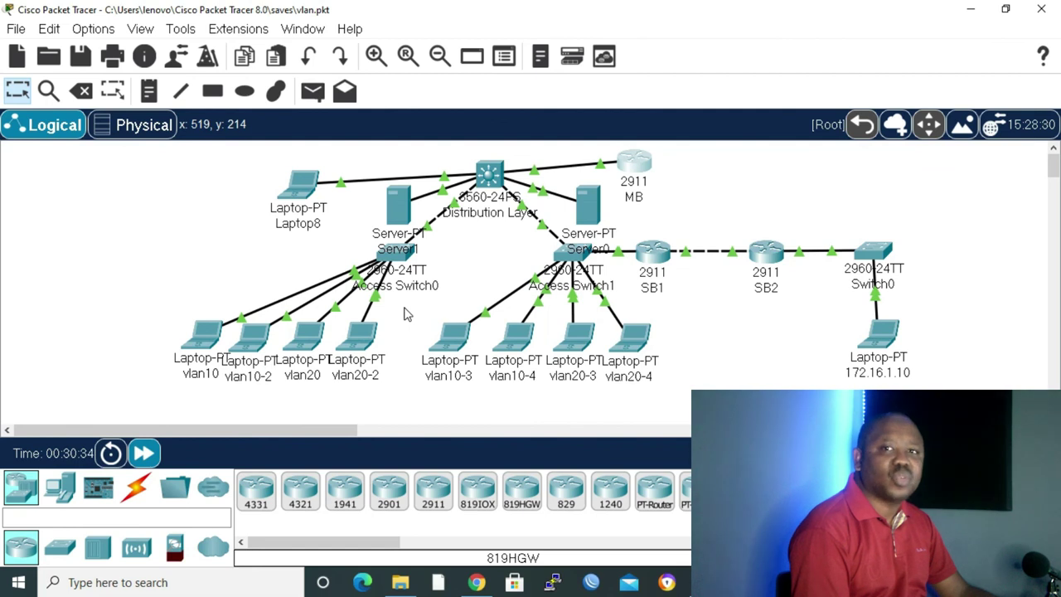
Ping 172.16.1.10 twice from Laptop8's Command Prompt, getting replies with 0% loss
double_click(301, 181)
click(417, 52)
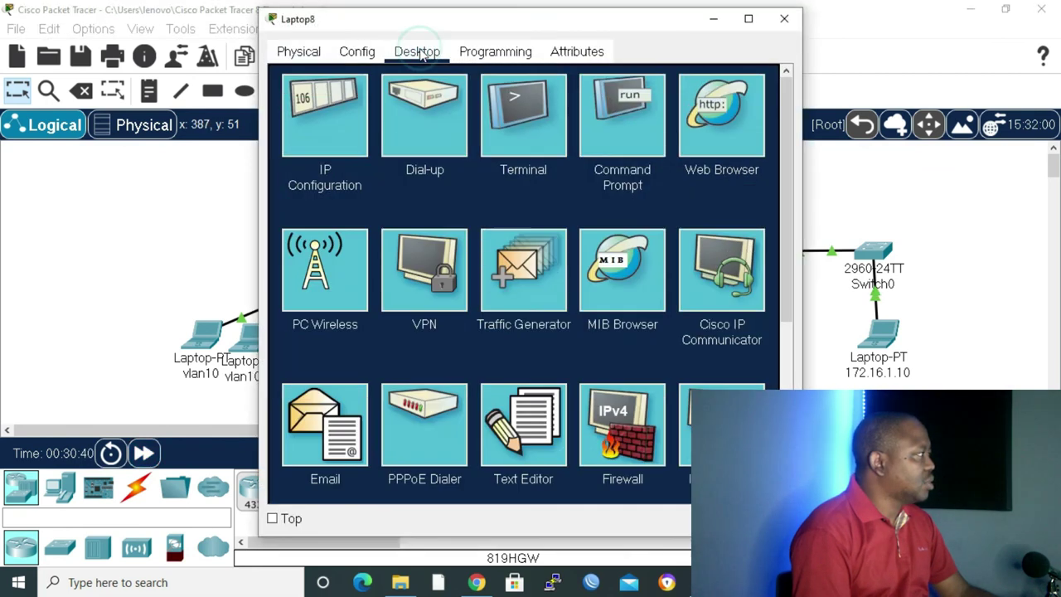
click(621, 139)
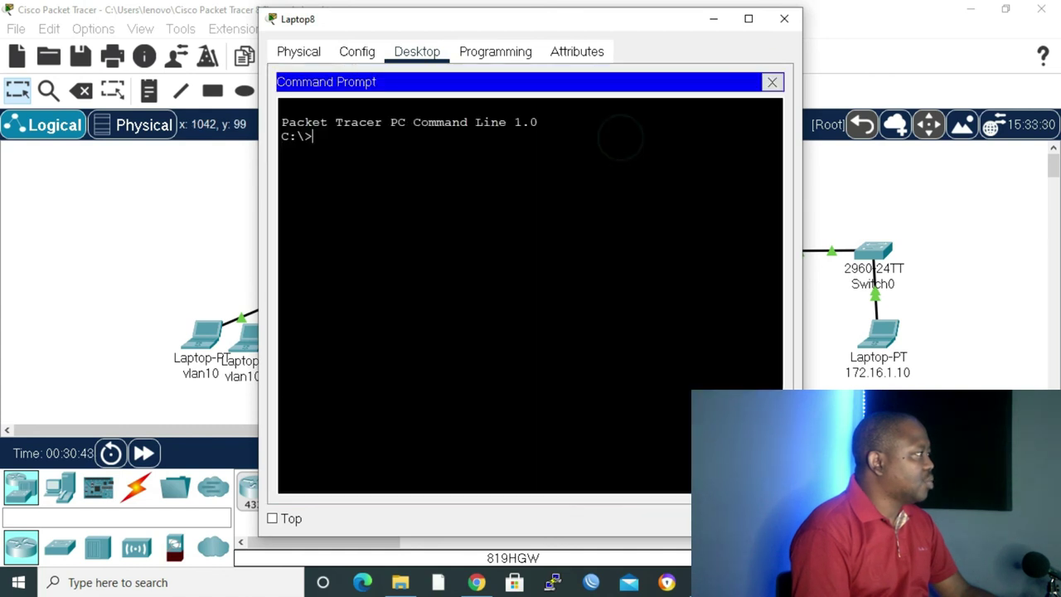
text(pi)
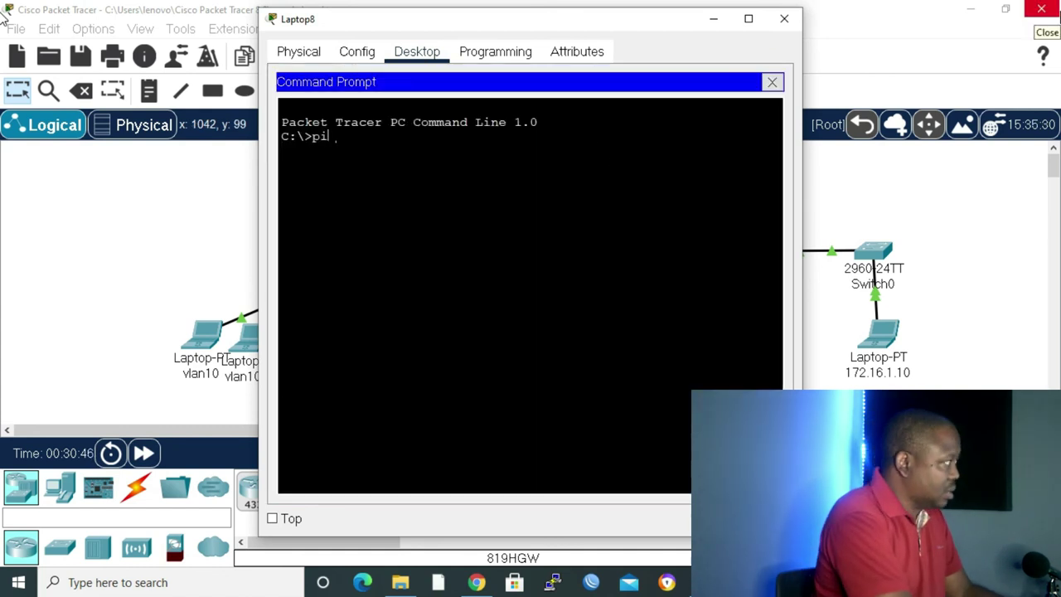
text(ng 172.16)
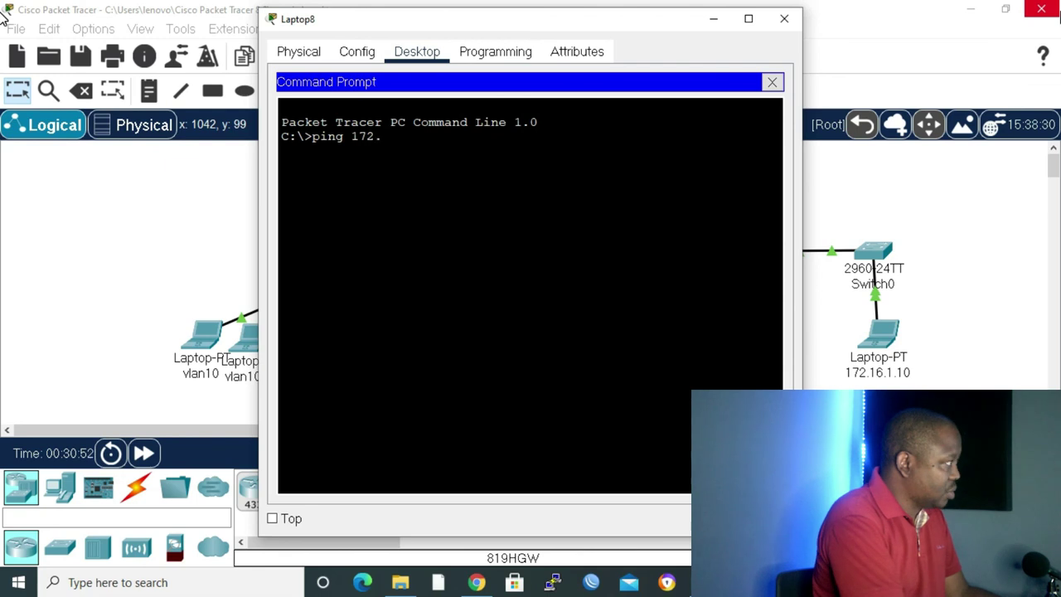
text(.1.10)
key(Return)
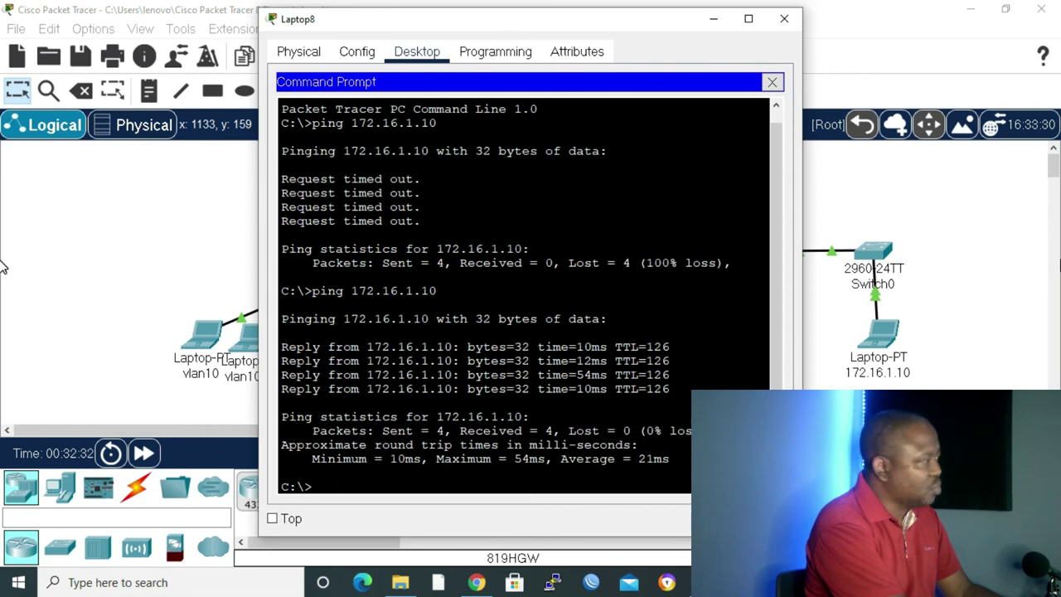
key(Up)
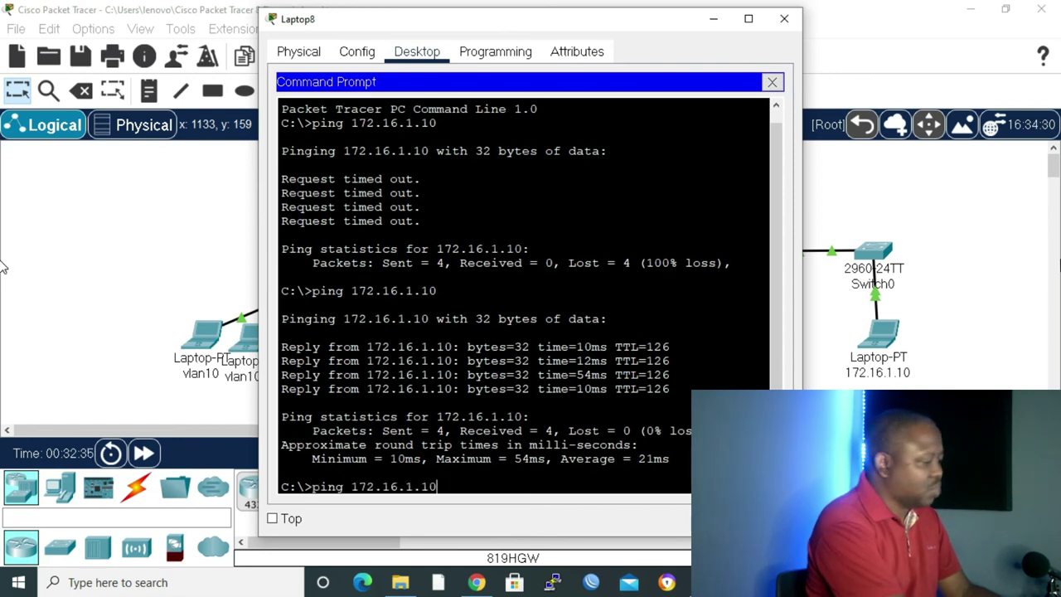
key(Return)
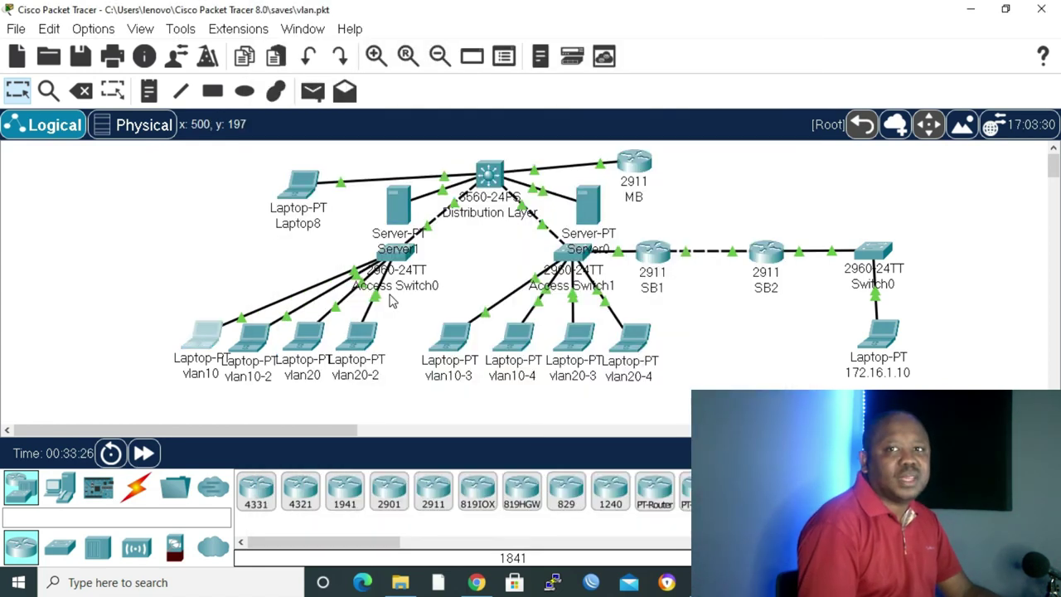
Ping 192.168.1.2 from the vlan10 laptop's Command Prompt and receive a reply
click(205, 342)
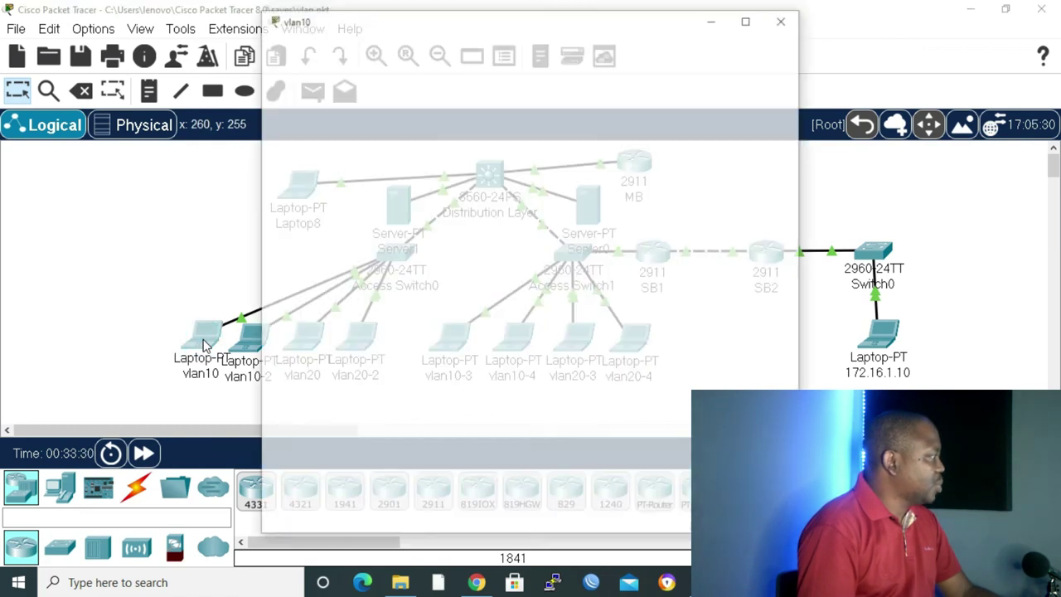
click(628, 111)
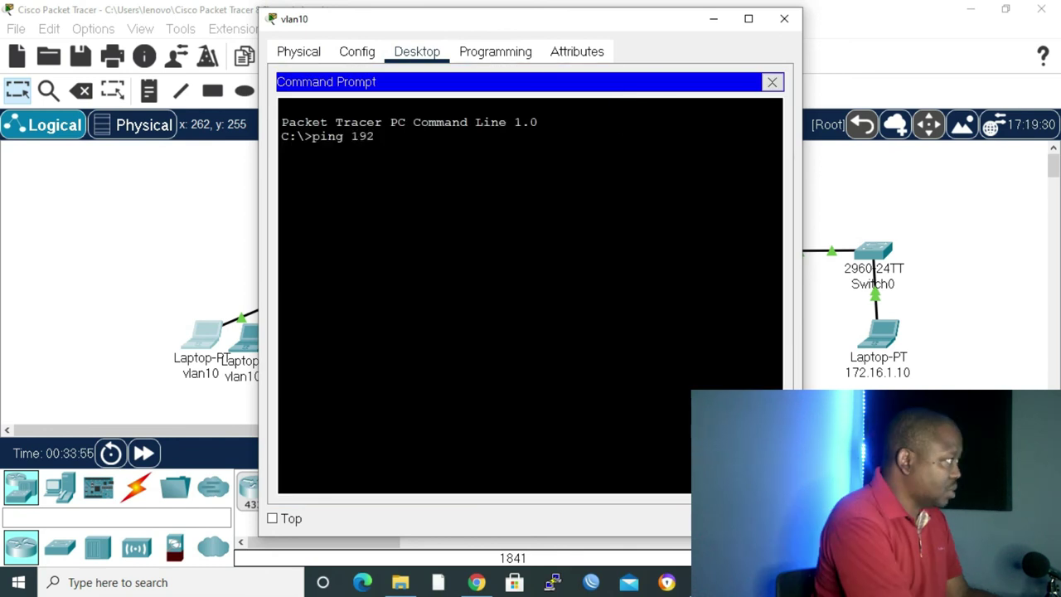
text(.1)
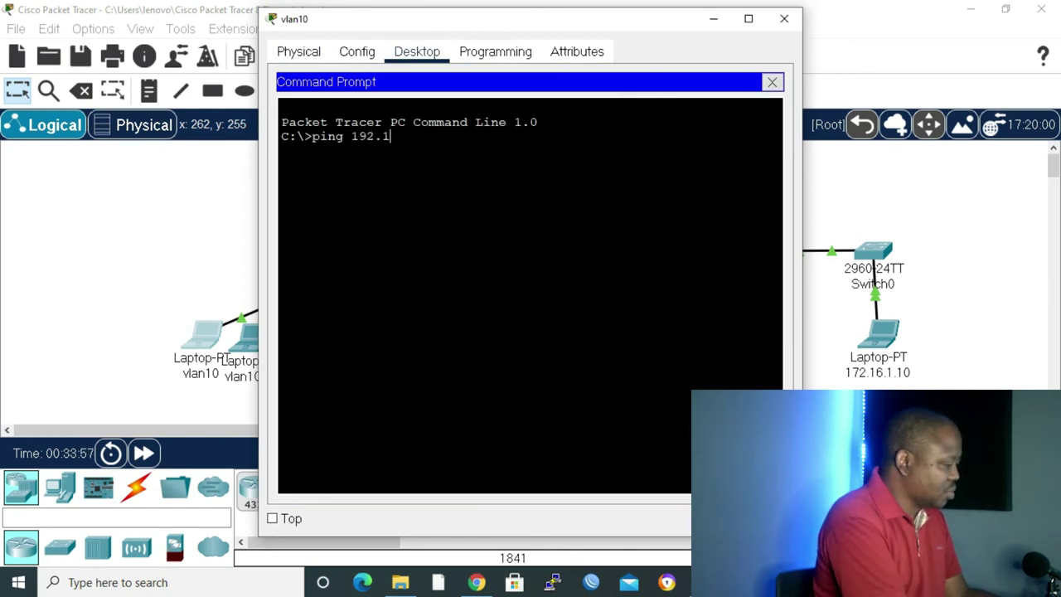
text(68.1.2)
key(Return)
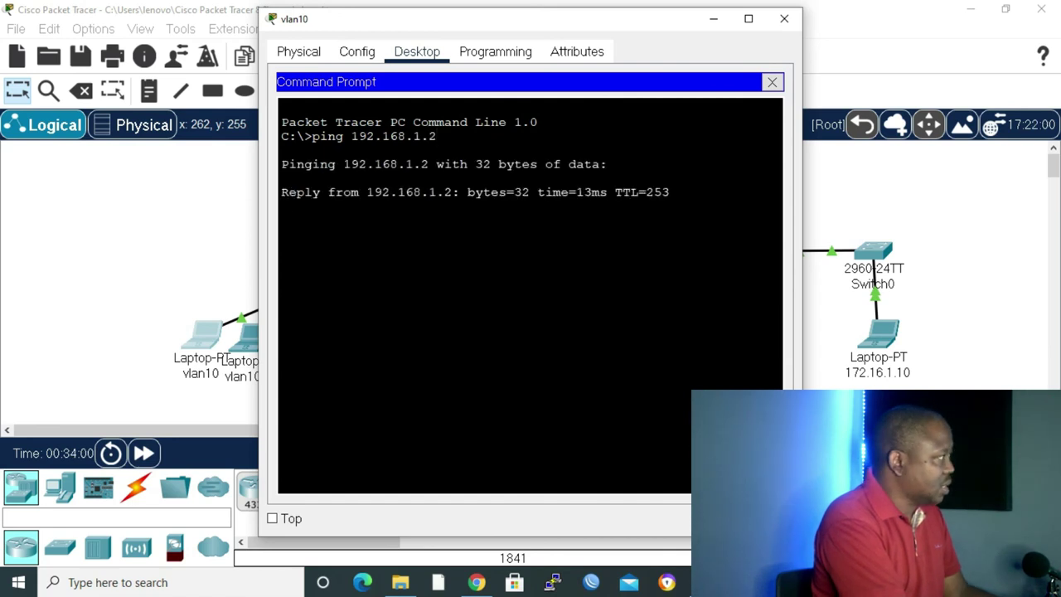